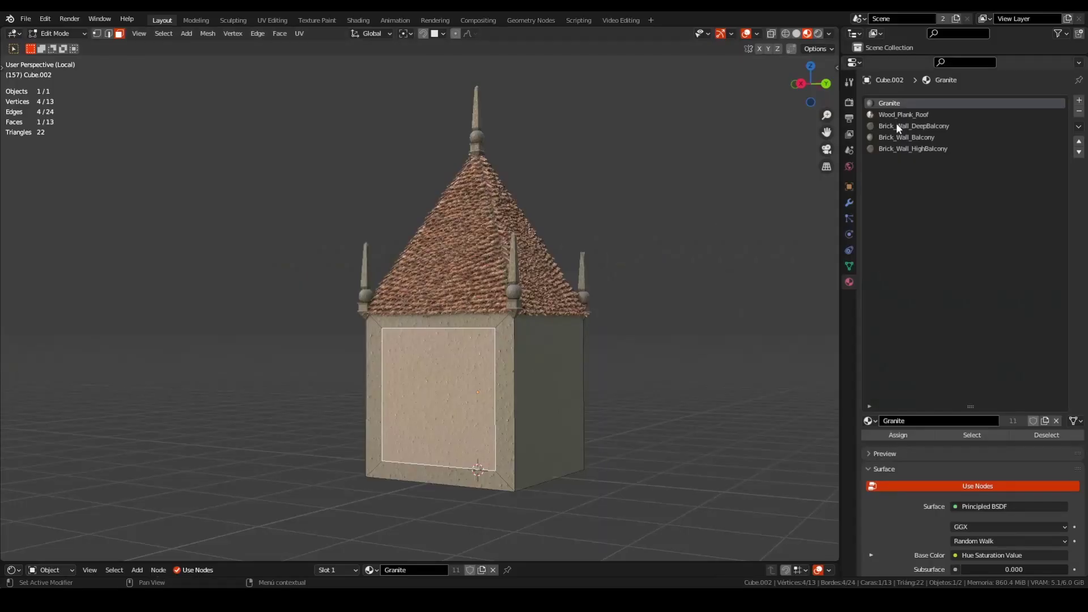
# Assign the Brick_Wall_DeepBalcony material to the tower's inset front face, then replace it with Brick_Wall_Balcony
pyautogui.click(899, 433)
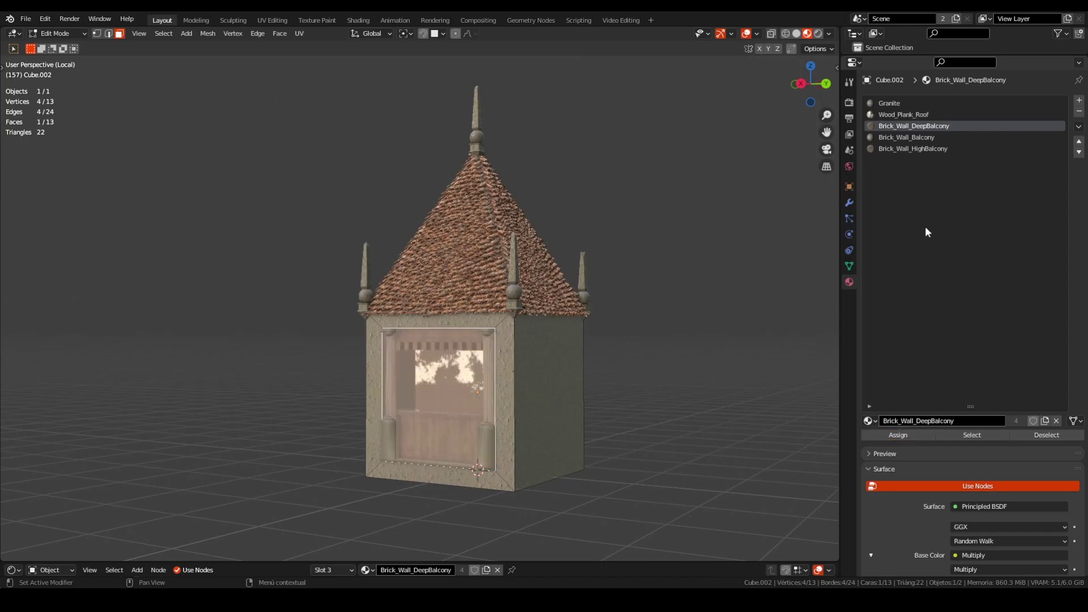
pyautogui.click(923, 136)
pyautogui.click(891, 434)
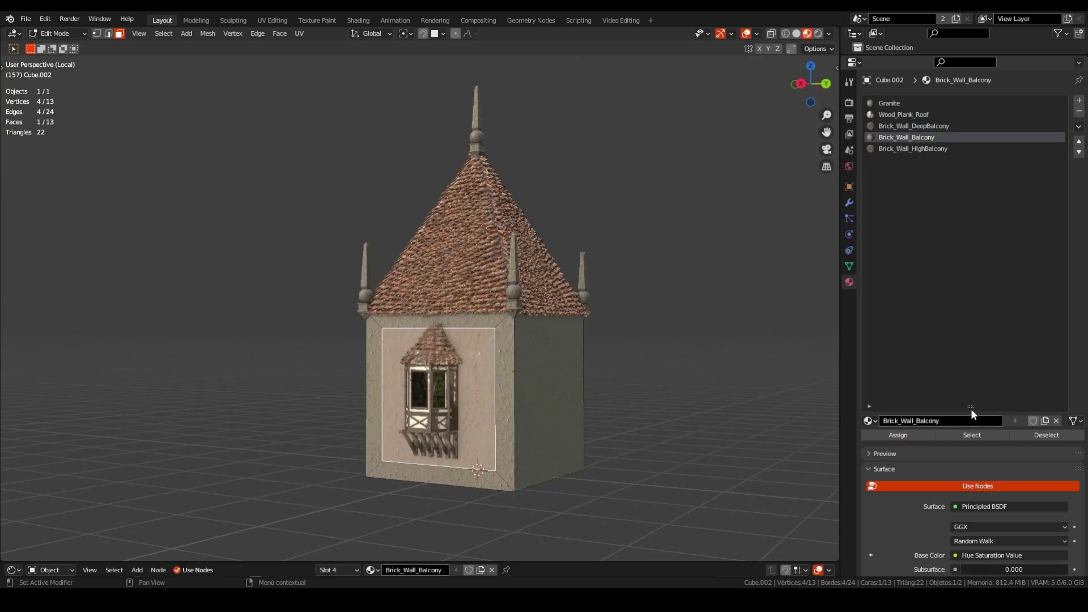
# Shorten the material slot list and assign the Brick_Wall_HighBalcony material to the selected front face
pyautogui.moveTo(971, 400); pyautogui.dragTo(971, 181)
pyautogui.click(913, 148)
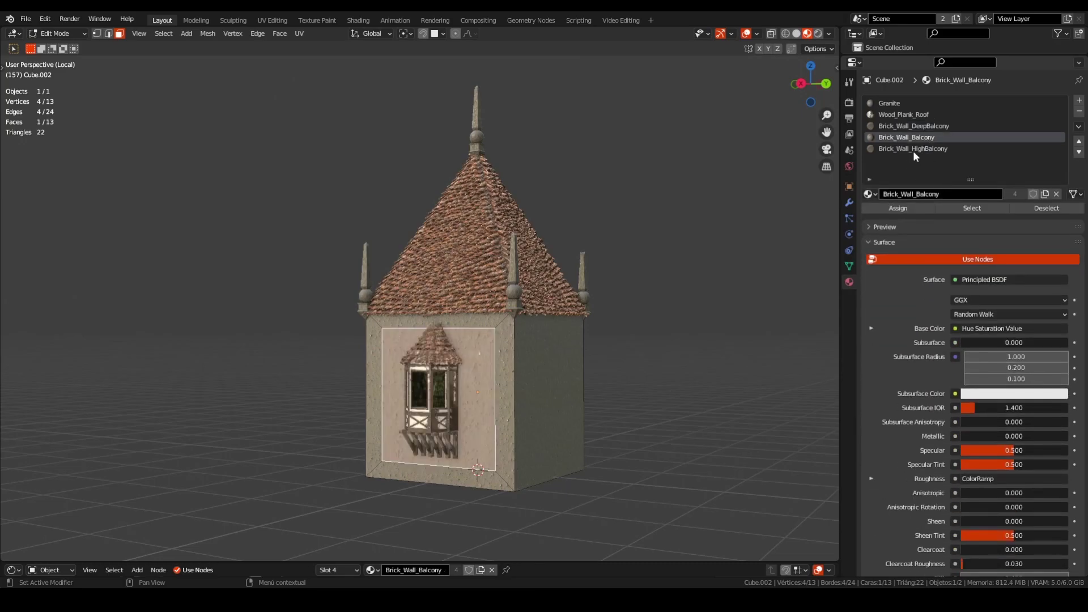
pyautogui.click(893, 208)
pyautogui.moveTo(501, 391); pyautogui.dragTo(543, 390, button='middle')
pyautogui.scroll(5, 538, 387)
pyautogui.scroll(-2, 527, 382)
pyautogui.moveTo(486, 371); pyautogui.dragTo(472, 369, button='middle')
# Scale the high-balcony face by 0.837 along global Y, then try scaling it along Z and cancel
pyautogui.press('s')
pyautogui.press('y')
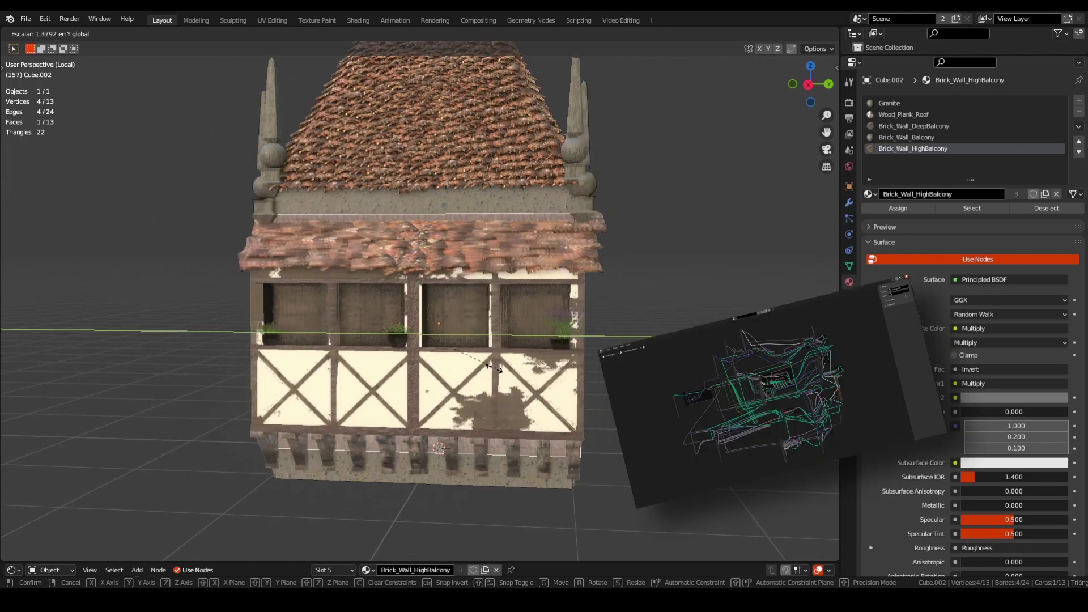
pyautogui.click(470, 349)
pyautogui.press('s')
pyautogui.press('z')
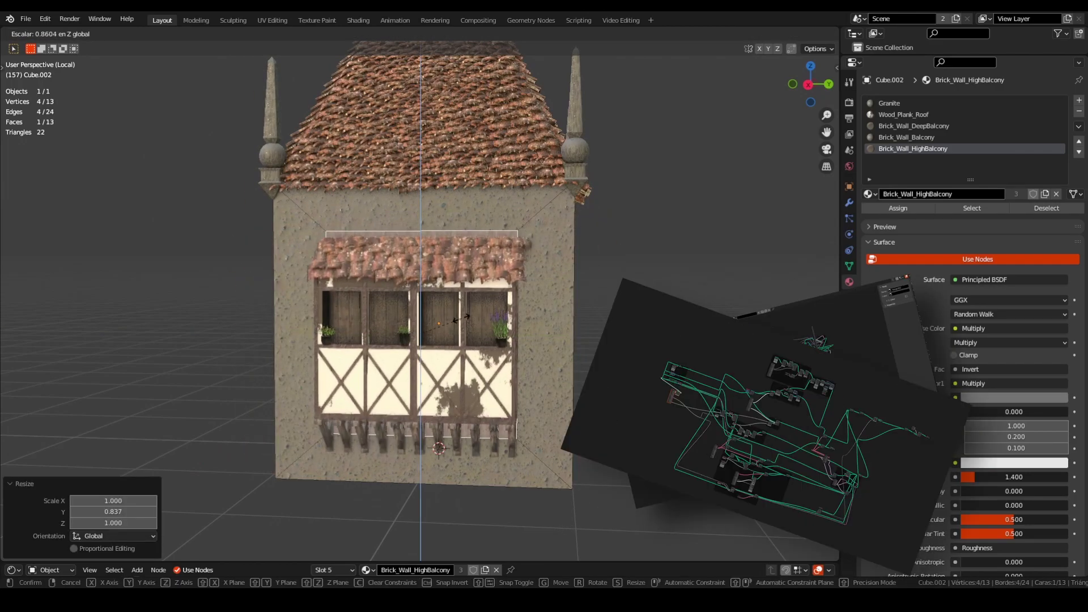
pyautogui.rightClick(460, 320)
# Assign the Brick_Wall_Balcony material to the selected front face and scale the face uniformly by 0.934
pyautogui.click(907, 137)
pyautogui.click(898, 208)
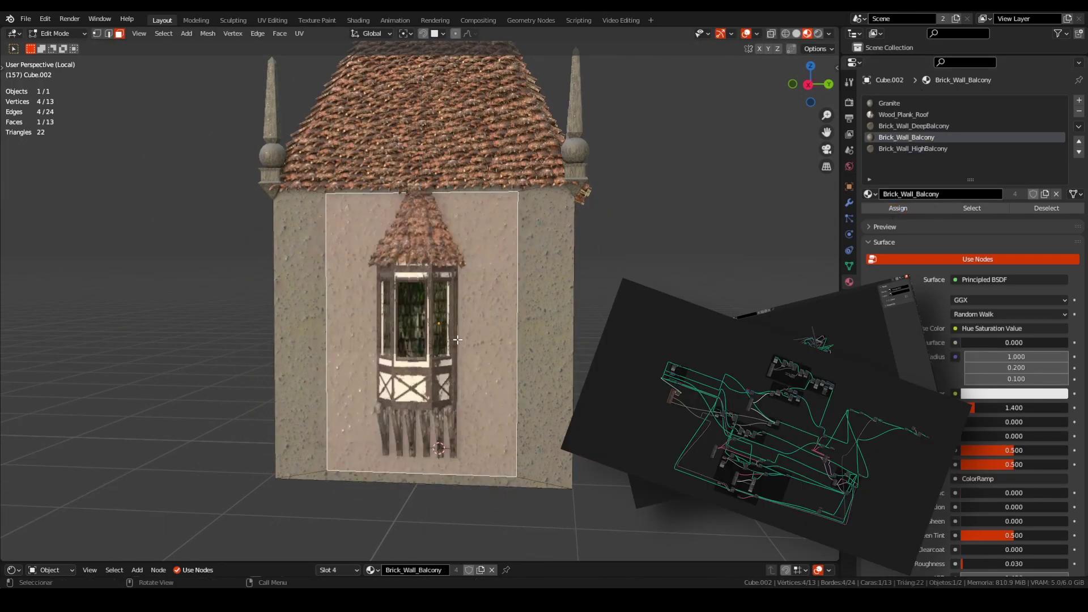
pyautogui.press('s')
pyautogui.click(478, 333)
# Widen the balcony face along global Y and scale it by 0.813 along Z
pyautogui.press('s')
pyautogui.press('y')
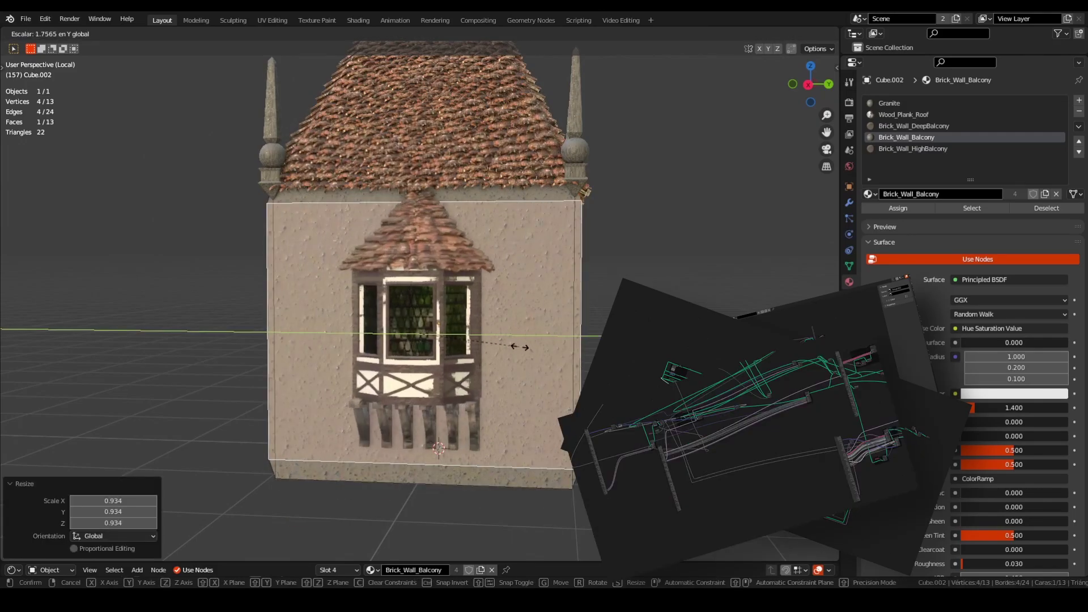
pyautogui.click(499, 346)
pyautogui.press('s')
pyautogui.press('z')
pyautogui.click(487, 348)
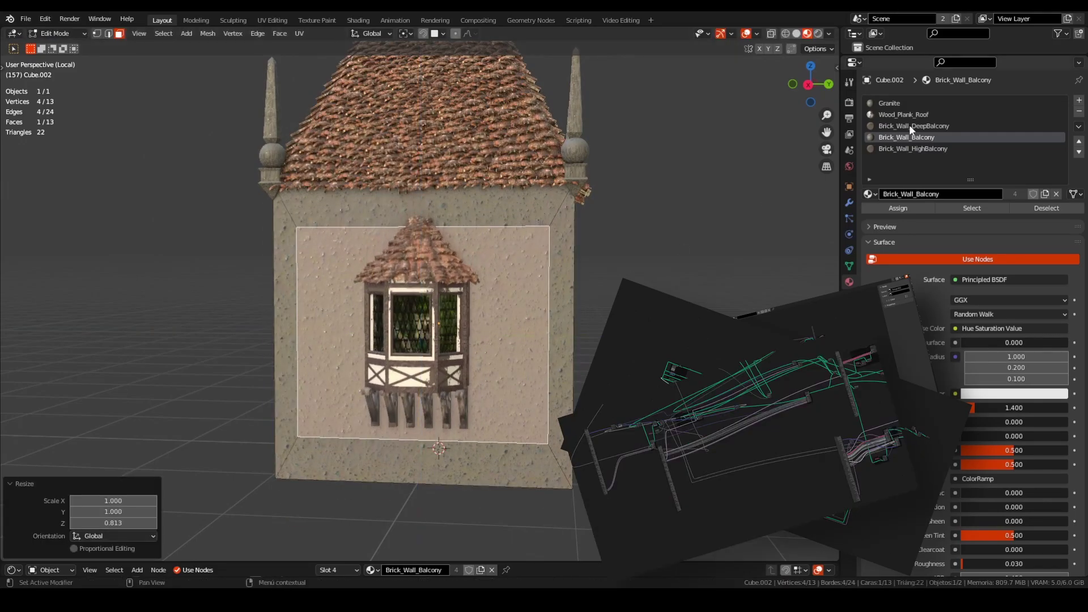
# Assign Brick_Wall_DeepBalcony to the front face and resize it, about 0.88 uniformly and 1.356 along Z
pyautogui.click(901, 125)
pyautogui.click(901, 207)
pyautogui.press('s')
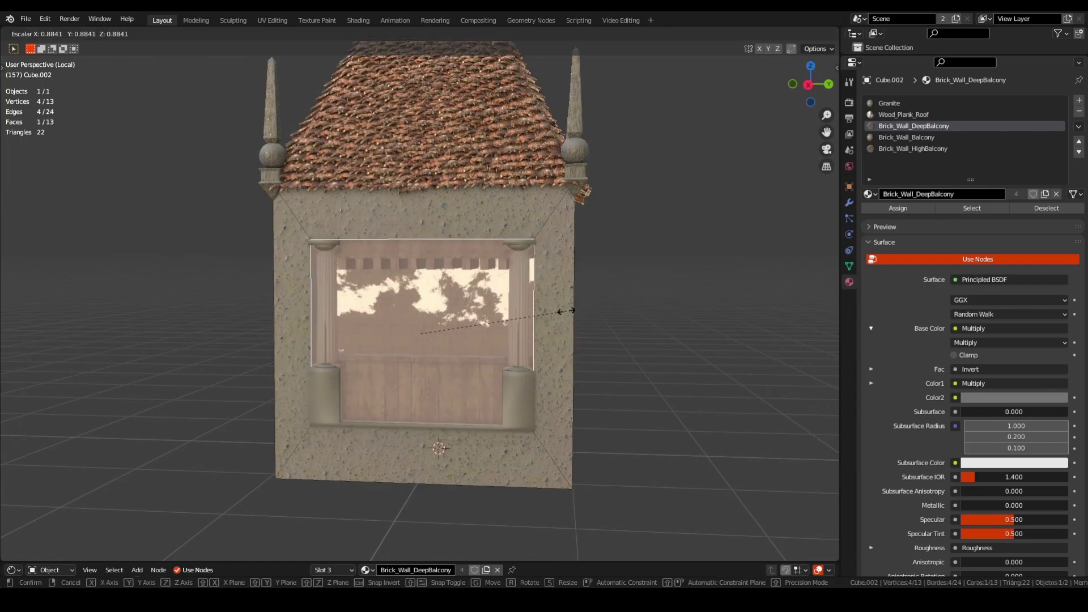
pyautogui.click(566, 311)
pyautogui.press('s')
pyautogui.press('z')
pyautogui.click(556, 187)
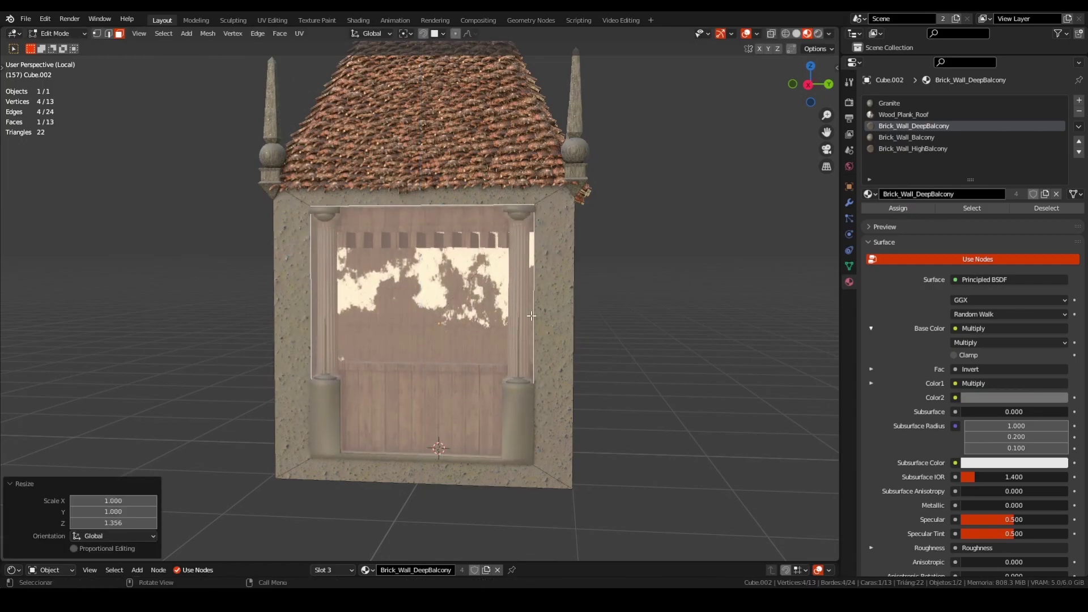
# Reselect the tower's inset wall face and assign the Brick_Wall_HighBalcony material to it
pyautogui.moveTo(546, 311); pyautogui.dragTo(500, 315, button='middle')
pyautogui.click(663, 348)
pyautogui.moveTo(663, 348)
pyautogui.mouseDown(button='middle')
pyautogui.moveTo(626, 345)
pyautogui.moveTo(678, 350)
pyautogui.mouseUp(button='middle')
pyautogui.click(446, 407)
pyautogui.click(913, 148)
pyautogui.click(898, 208)
pyautogui.moveTo(493, 238); pyautogui.dragTo(566, 245, button='middle')
# Narrow the high-balcony face along global Y, first by 0.738 and then by 0.565
pyautogui.press('s')
pyautogui.press('y')
pyautogui.press('Return')
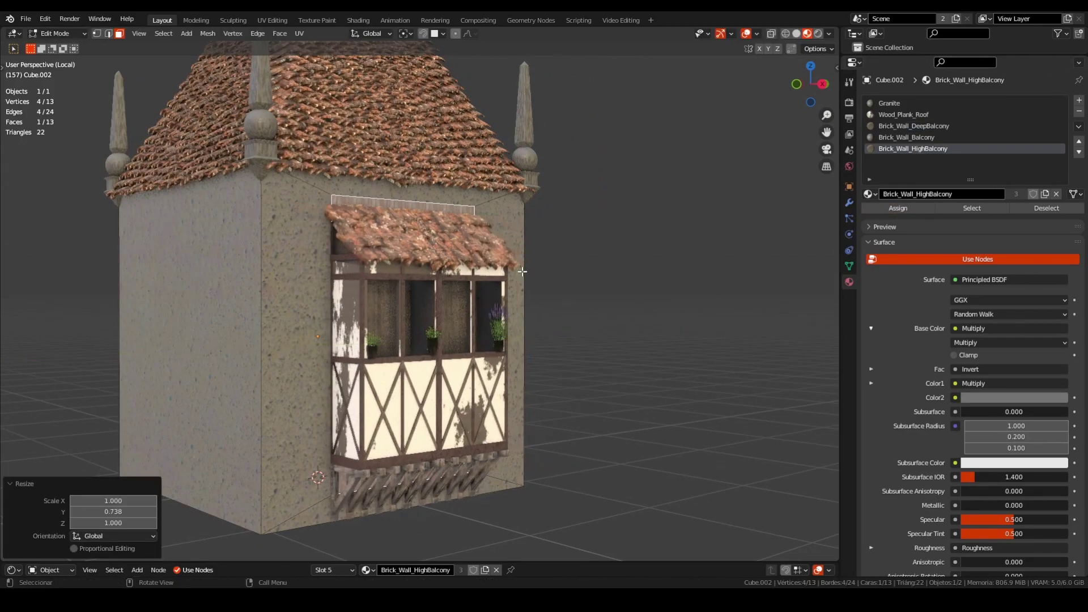
pyautogui.press('s')
pyautogui.press('y')
pyautogui.click(493, 312)
# Widen the high-balcony face along global Y by a factor of about 2.6
pyautogui.moveTo(493, 312); pyautogui.dragTo(455, 308, button='middle')
pyautogui.press('s')
pyautogui.press('y')
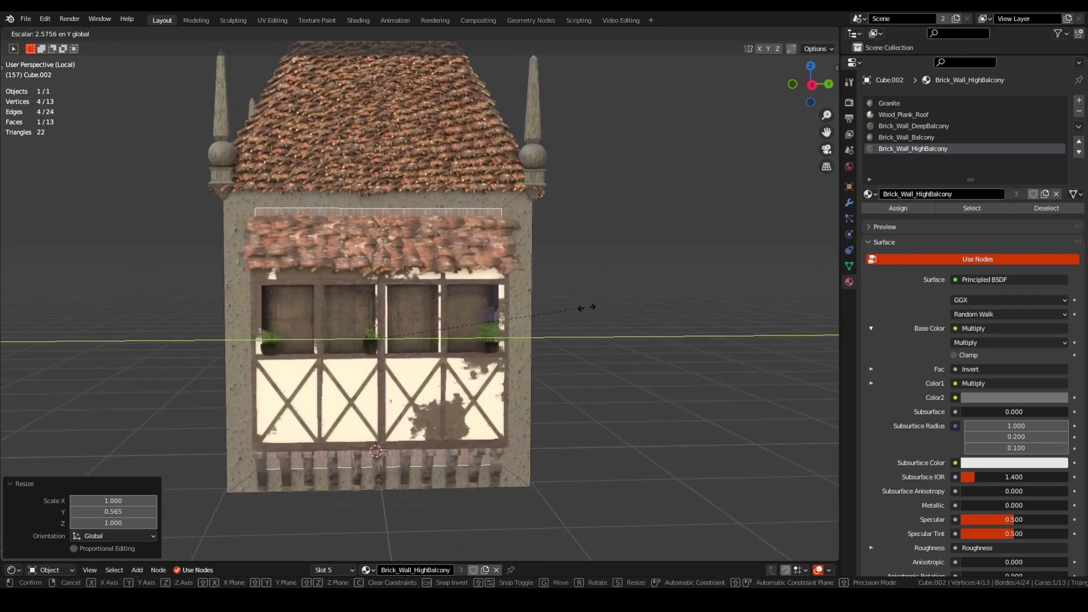
pyautogui.click(594, 307)
pyautogui.click(641, 312)
pyautogui.moveTo(650, 310); pyautogui.dragTo(555, 298, button='middle')
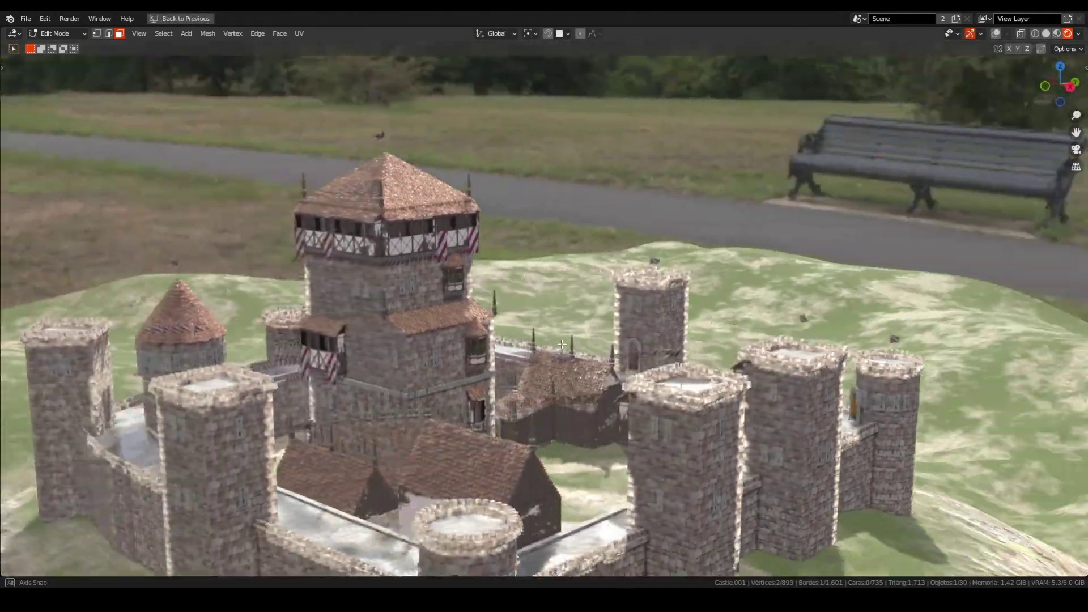
pyautogui.moveTo(562, 343); pyautogui.dragTo(580, 343, button='middle')
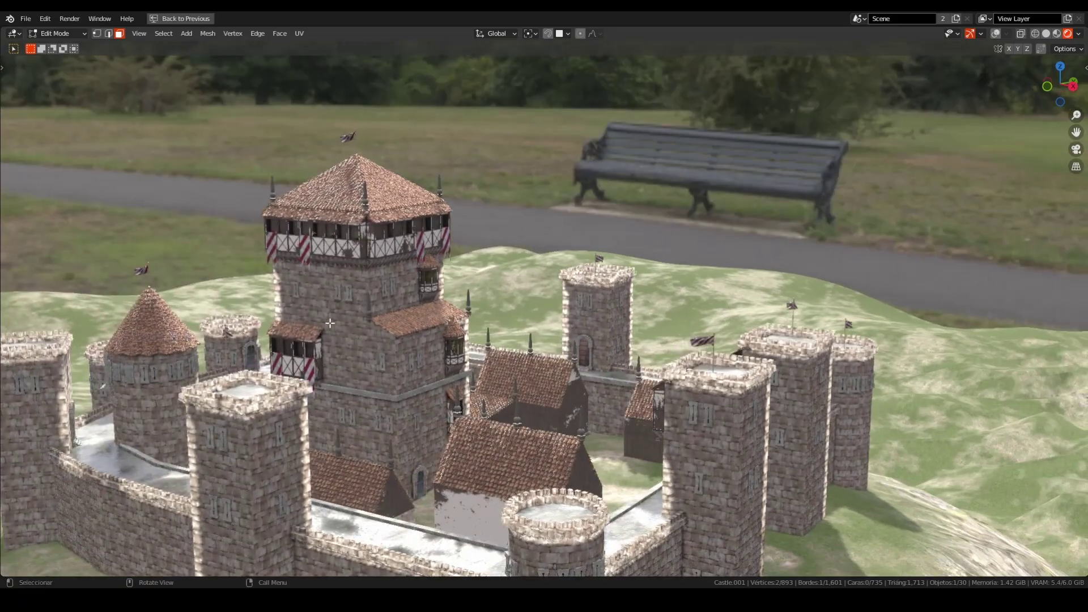
pyautogui.scroll(4, 309, 302)
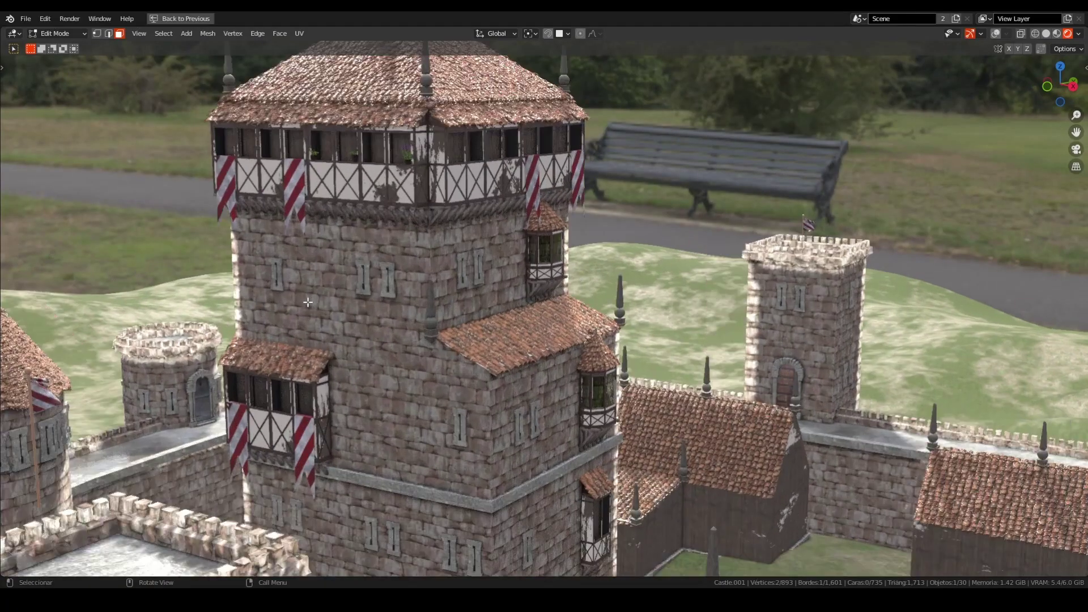
pyautogui.moveTo(307, 302); pyautogui.dragTo(178, 264, button='middle')
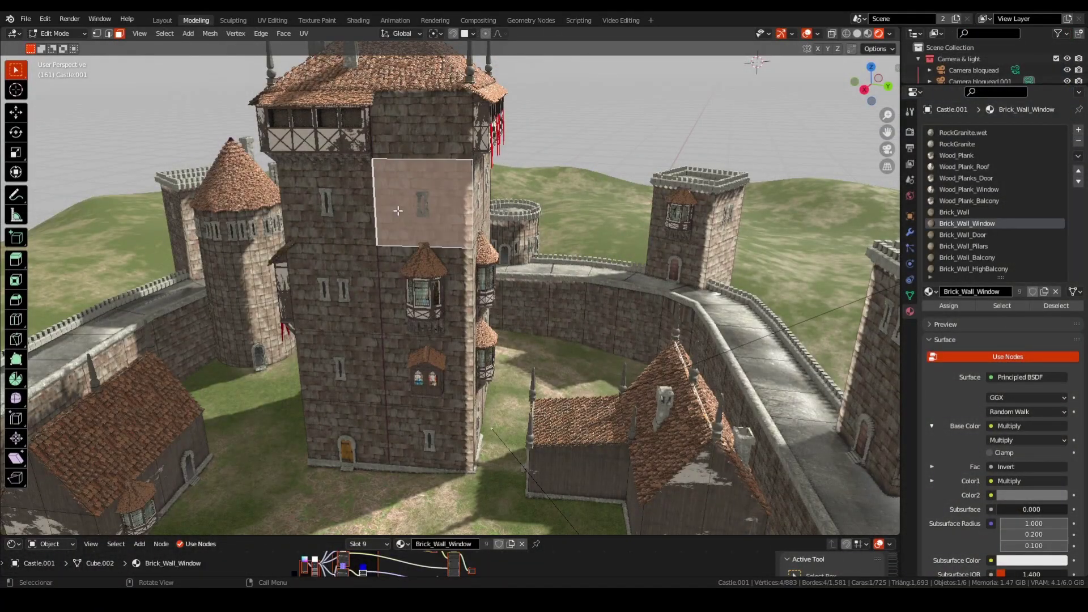
# Assign the Brick_Wall_HighBalcony material to the main tower's bare wall face directly beneath the roof
pyautogui.click(403, 201)
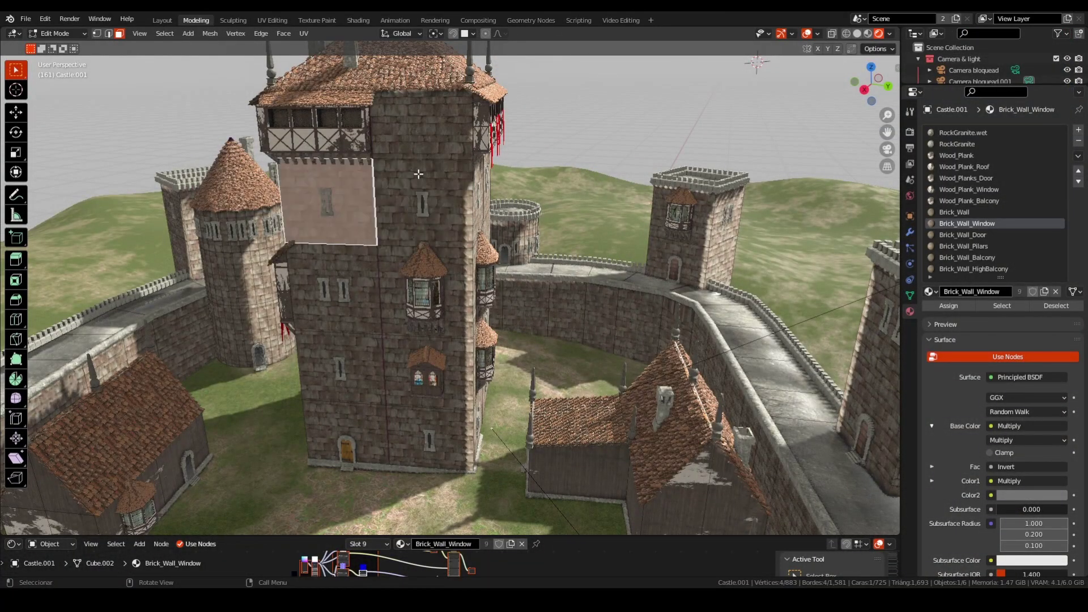
pyautogui.click(420, 131)
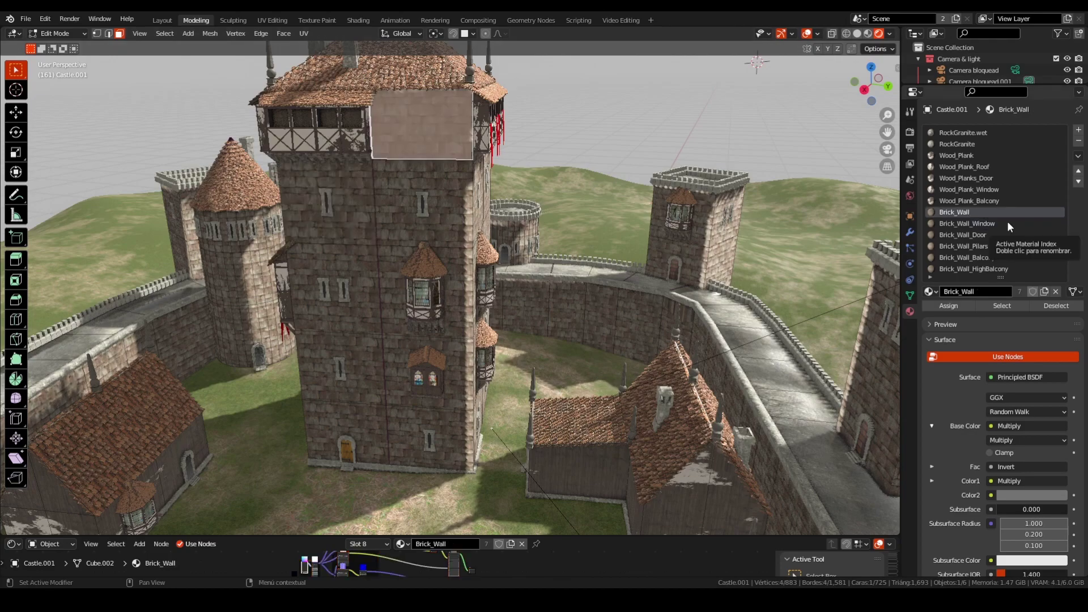
pyautogui.click(990, 267)
pyautogui.click(947, 303)
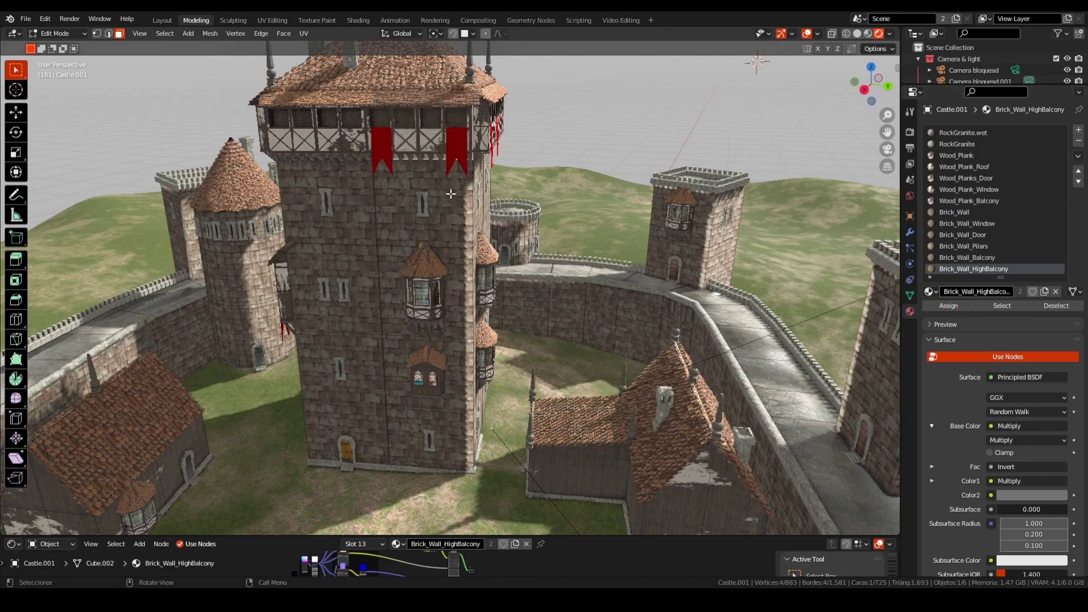
pyautogui.click(400, 118)
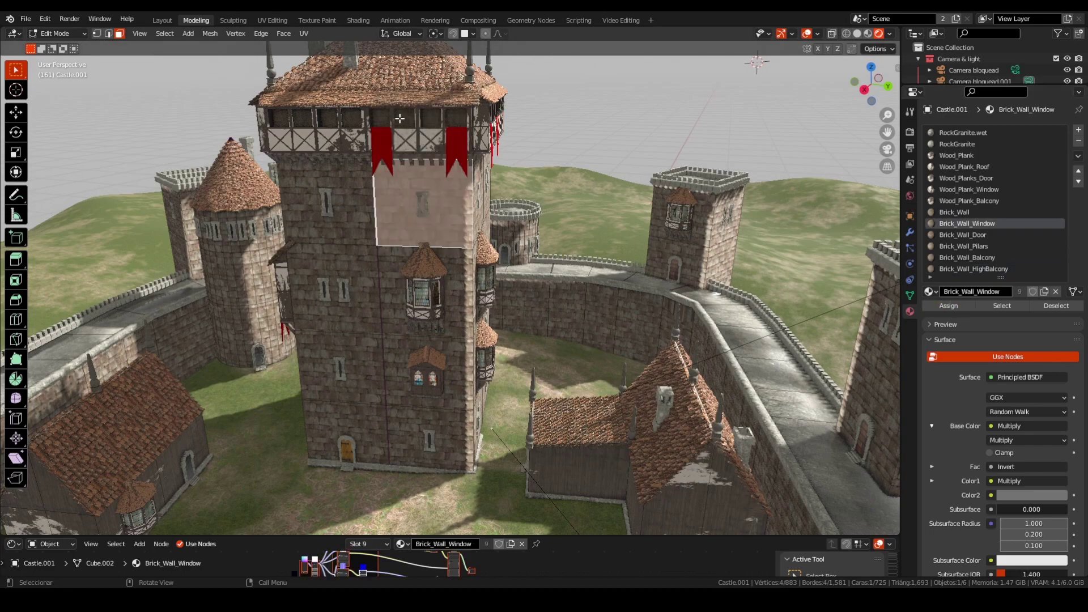
pyautogui.click(401, 117)
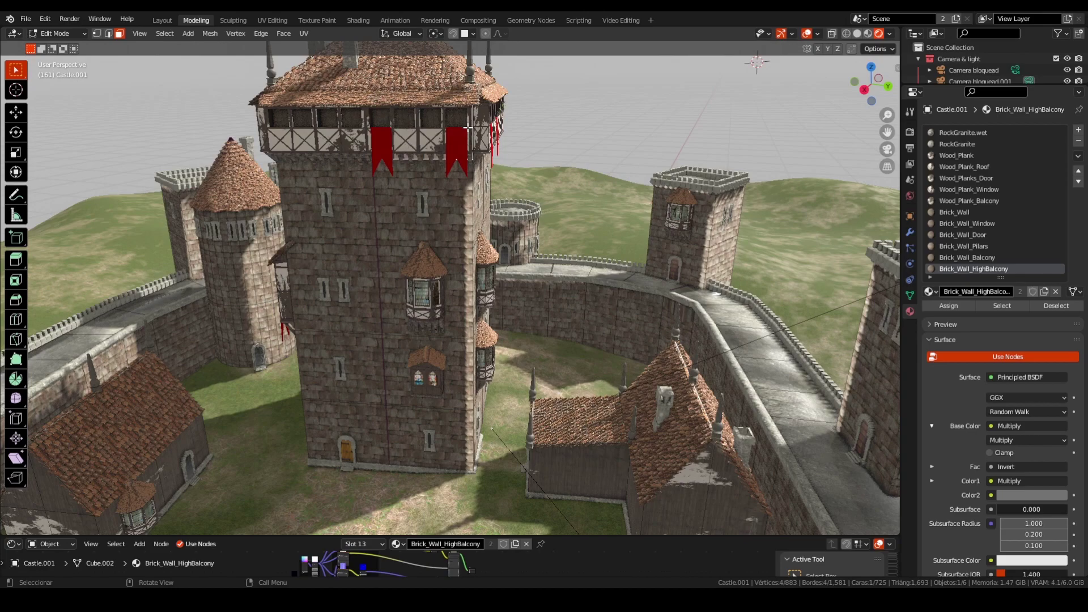
# Try Brick_Wall_HighBalcony on the narrow courtyard wall face behind the tower, then restore its Brick_Wall material
pyautogui.click(607, 310)
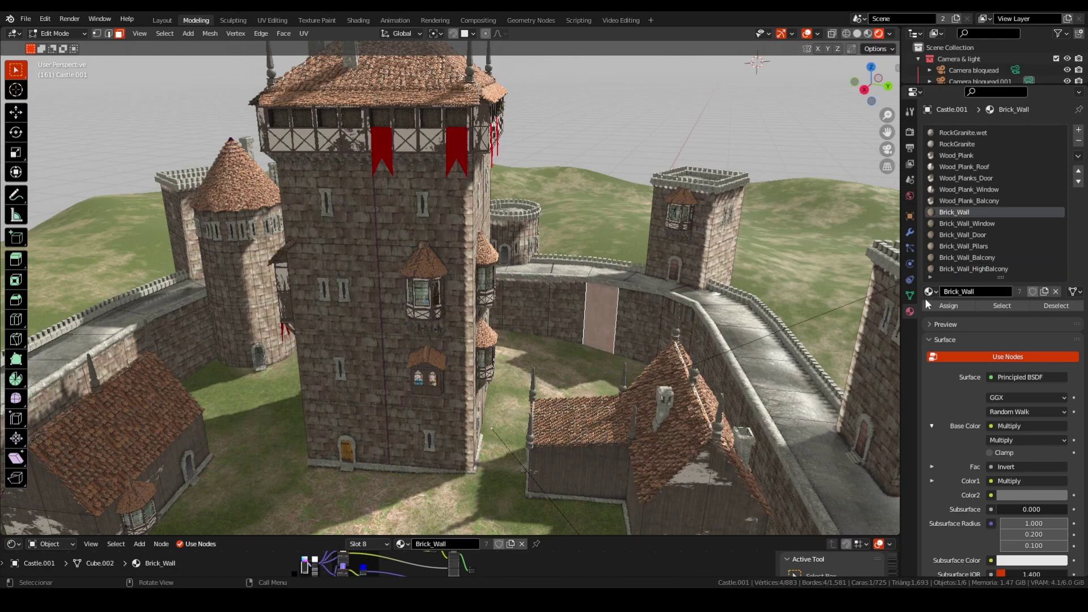
pyautogui.click(976, 268)
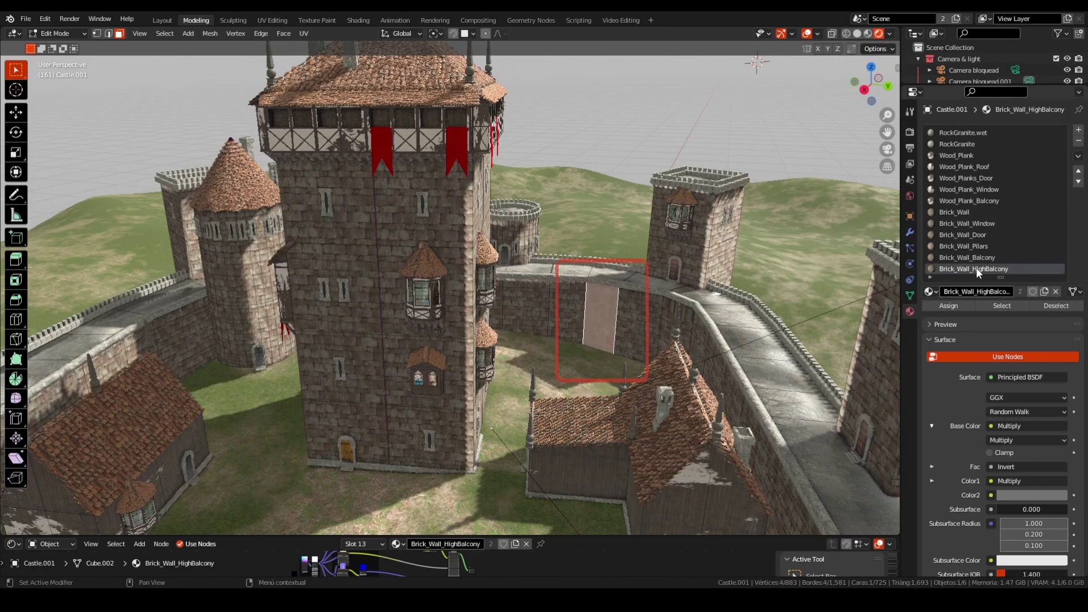
pyautogui.click(963, 303)
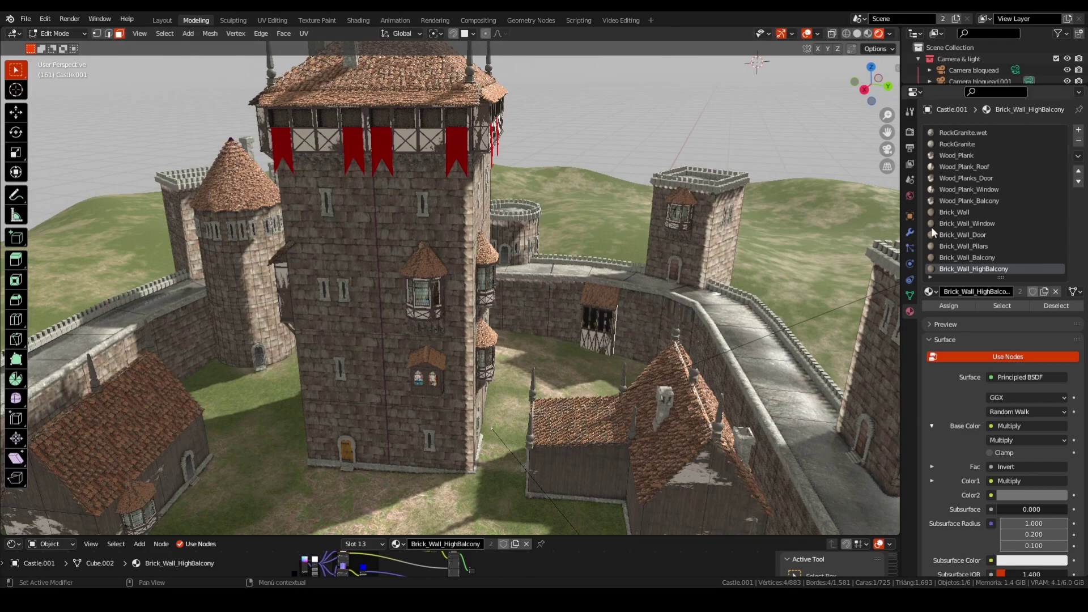
pyautogui.click(954, 212)
pyautogui.click(948, 305)
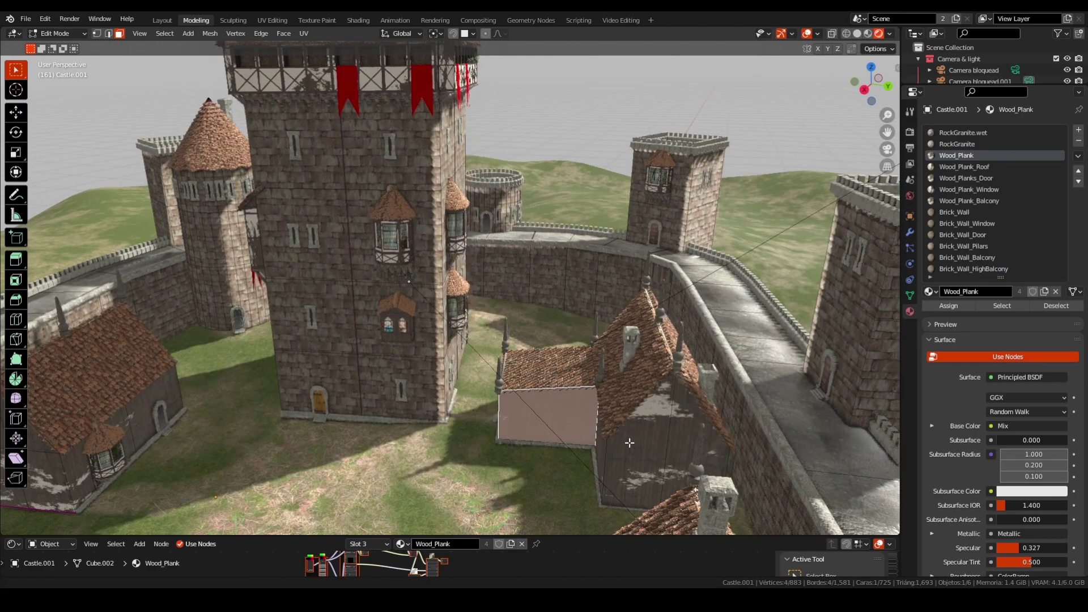
# Assign the Brick_Wall_HighBalcony material to the slanted gable wall face of the courtyard house and deselect it
pyautogui.click(659, 431)
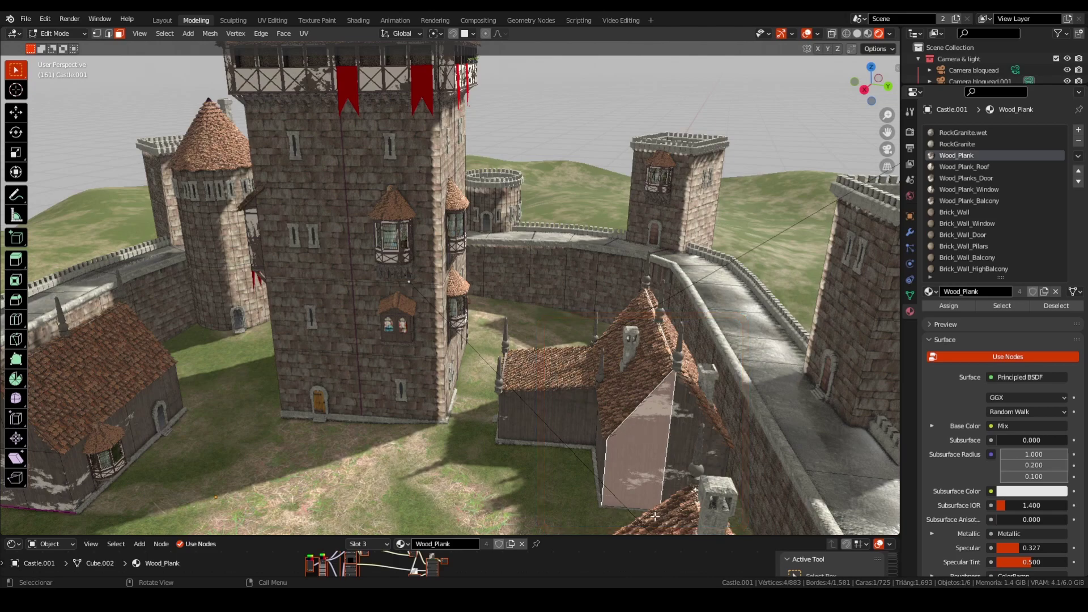
pyautogui.click(969, 269)
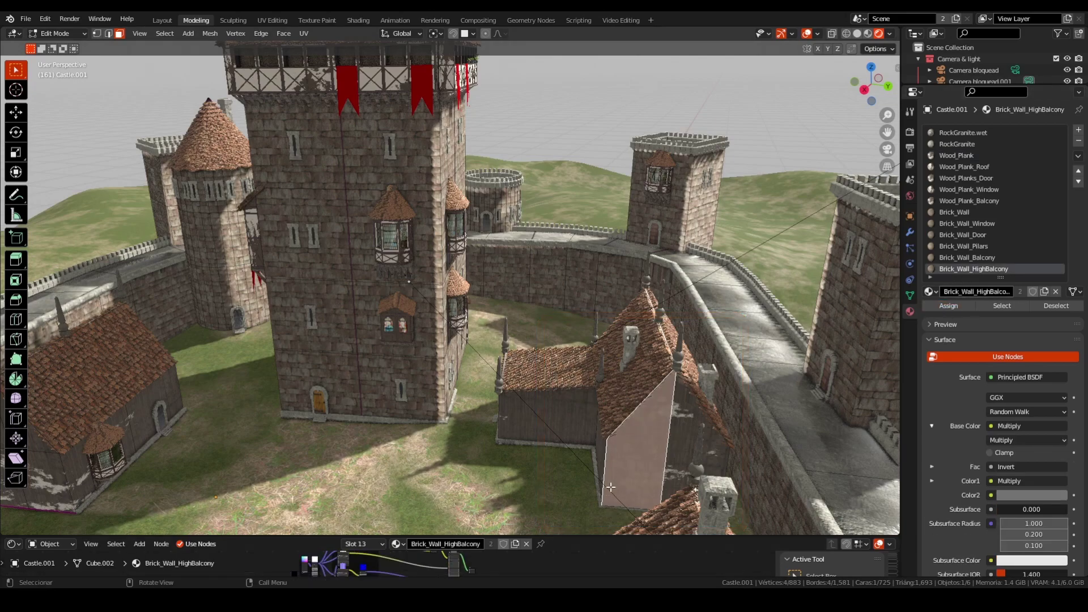
pyautogui.hotkey('alt', 'a')
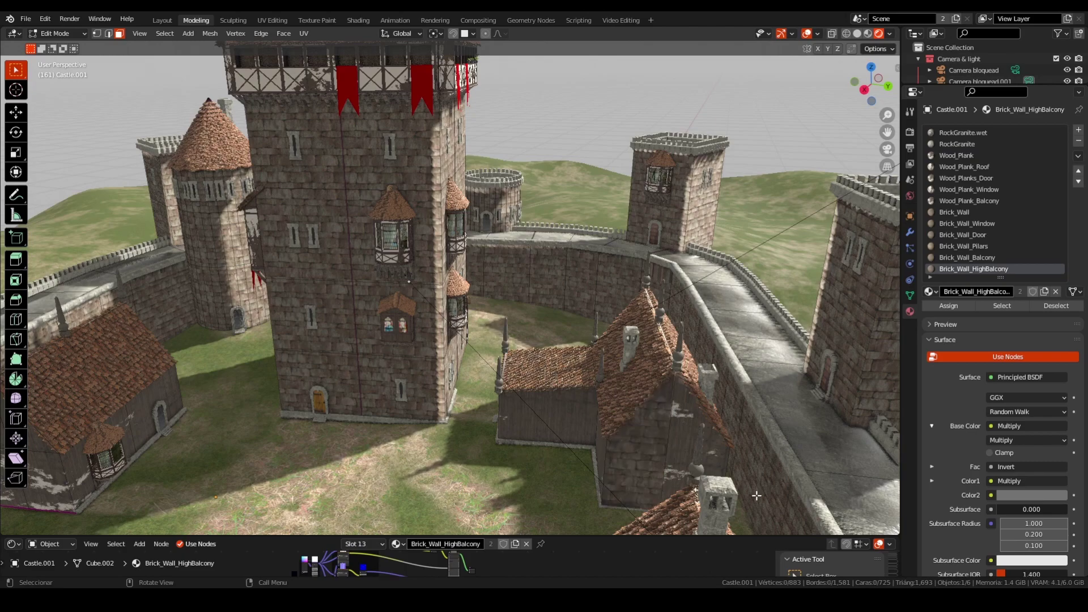
# Choose the Brick_Wall material for the house's slanted gable face, and compare it with the adjoining rectangular side wall
pyautogui.click(668, 461)
pyautogui.click(644, 453)
pyautogui.click(966, 213)
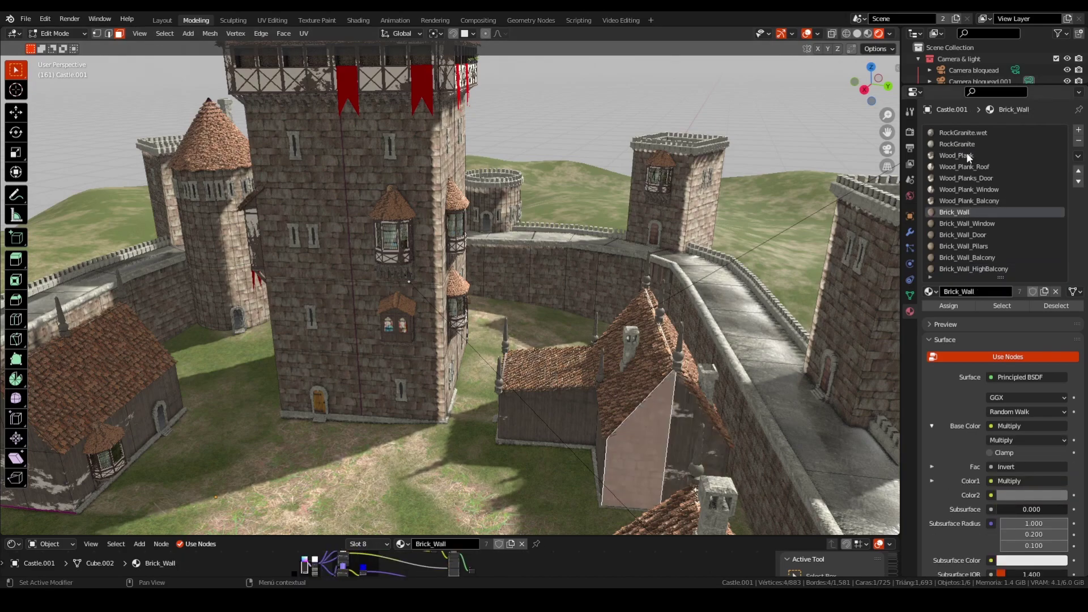
pyautogui.click(543, 432)
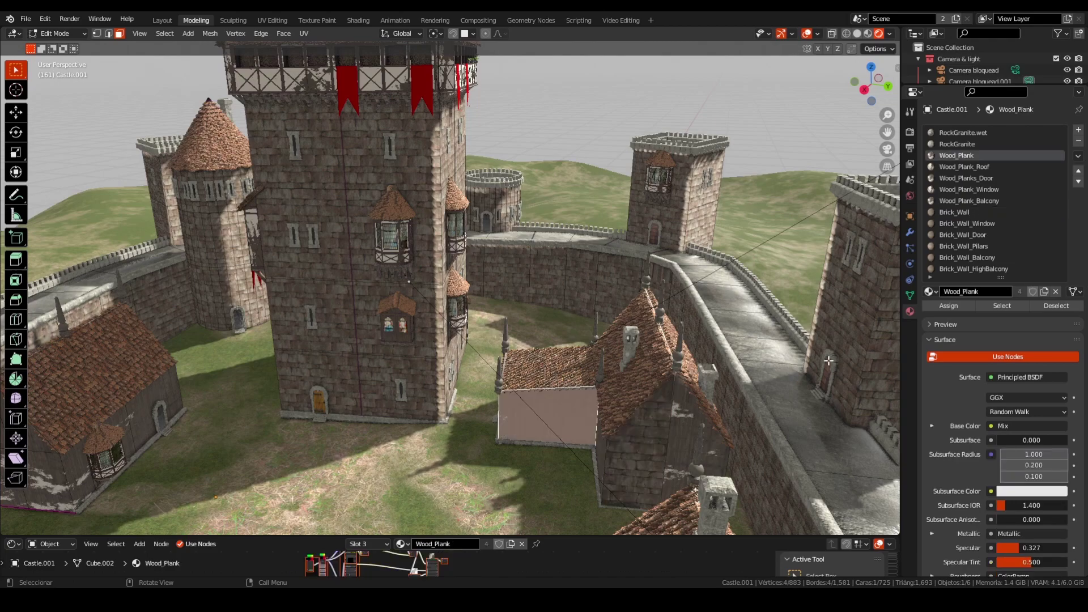
pyautogui.click(648, 458)
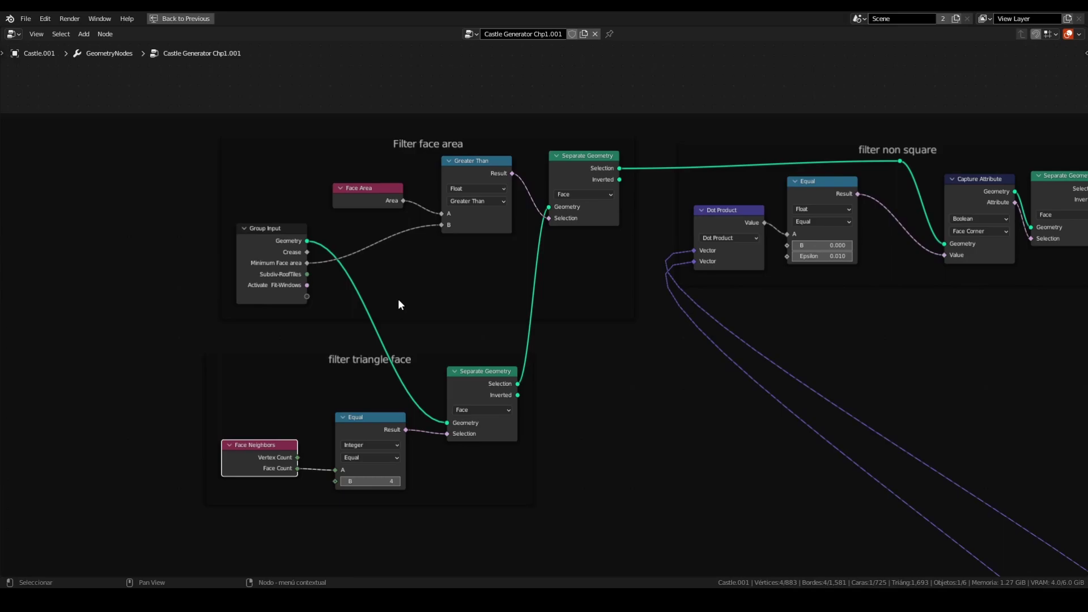
# Shift the Group Input node slightly within the Filter face area frame and show the castle's Geometry Nodes modifier settings
pyautogui.moveTo(299, 230); pyautogui.dragTo(284, 228)
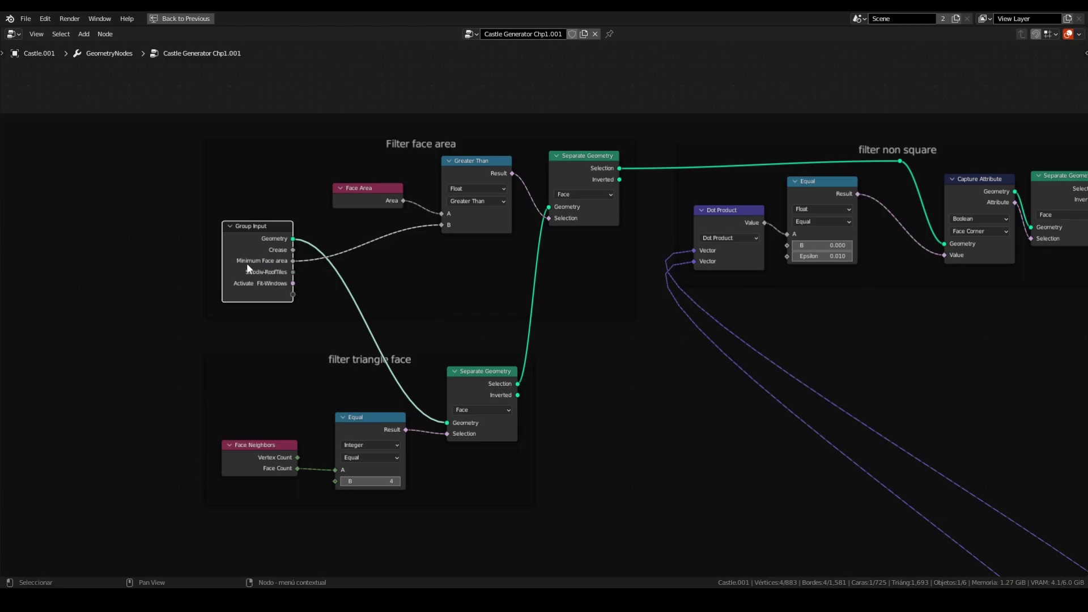
pyautogui.moveTo(256, 265)
pyautogui.hotkey('ctrl', 'space')
pyautogui.click(909, 233)
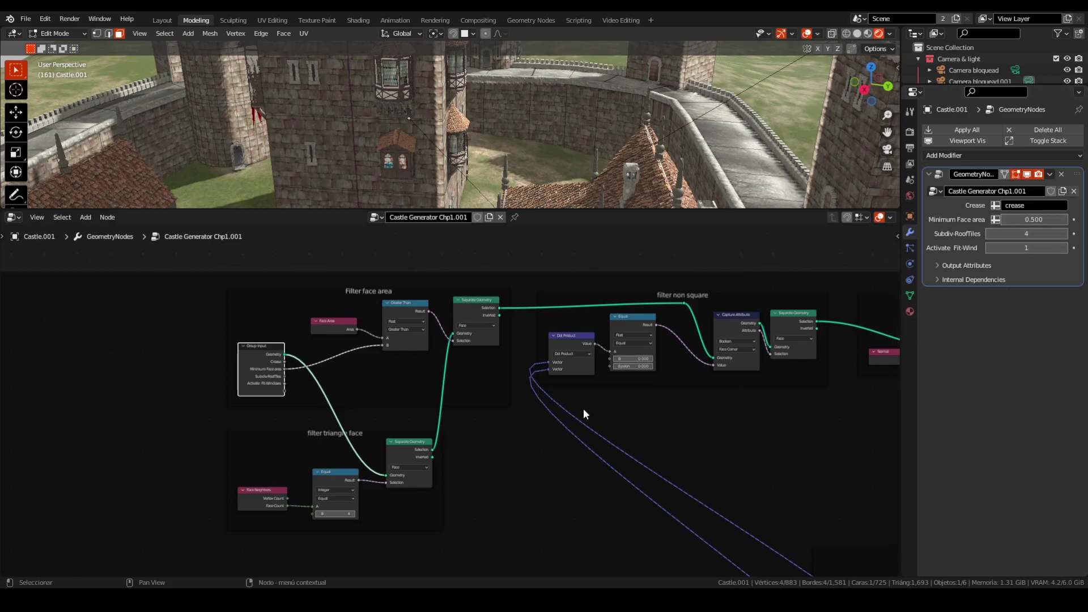
# Return to the enlarged node tree, move the Face Area node nearer to Group Input, and select the Greater Than node
pyautogui.hotkey('ctrl', 'space')
pyautogui.scroll(2, 357, 227)
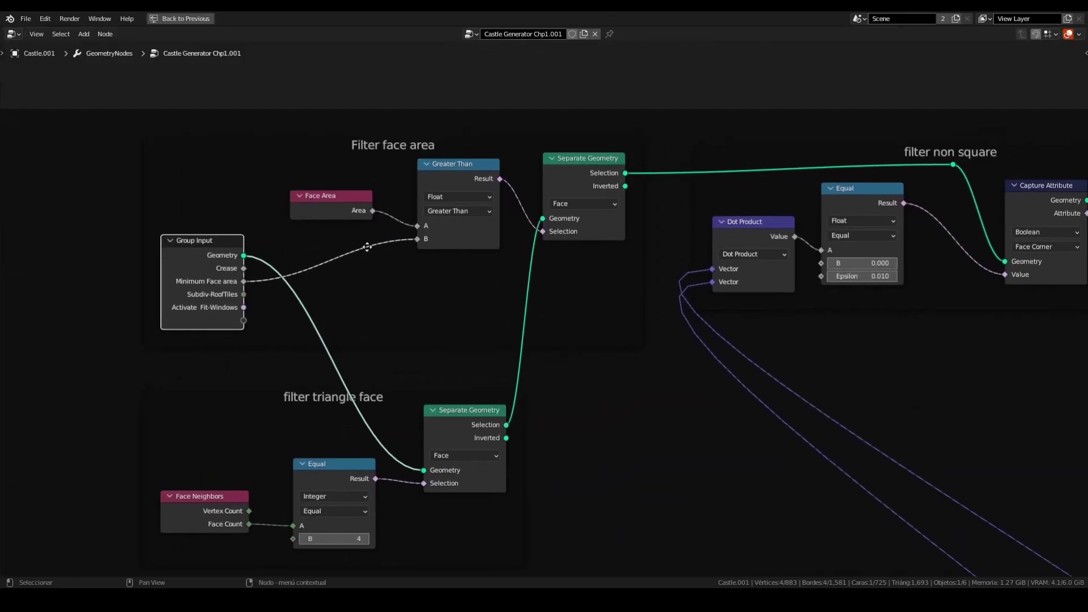
pyautogui.moveTo(323, 207); pyautogui.dragTo(311, 218)
pyautogui.click(443, 190)
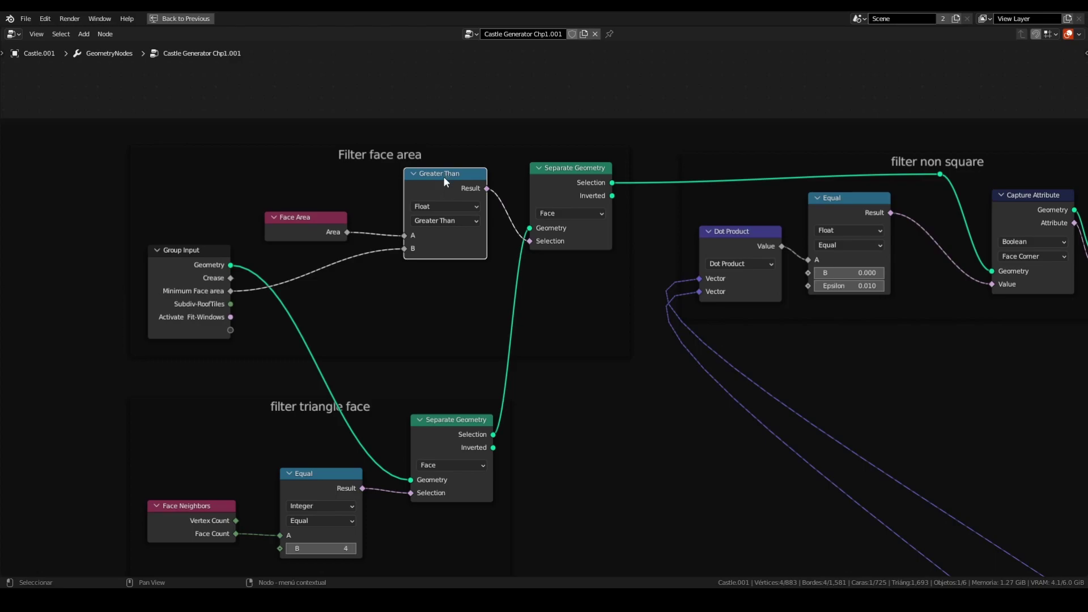
# Select the Separate Geometry node in the Filter face area frame, and shift Face Neighbors slightly down in the filter triangle face frame
pyautogui.click(558, 196)
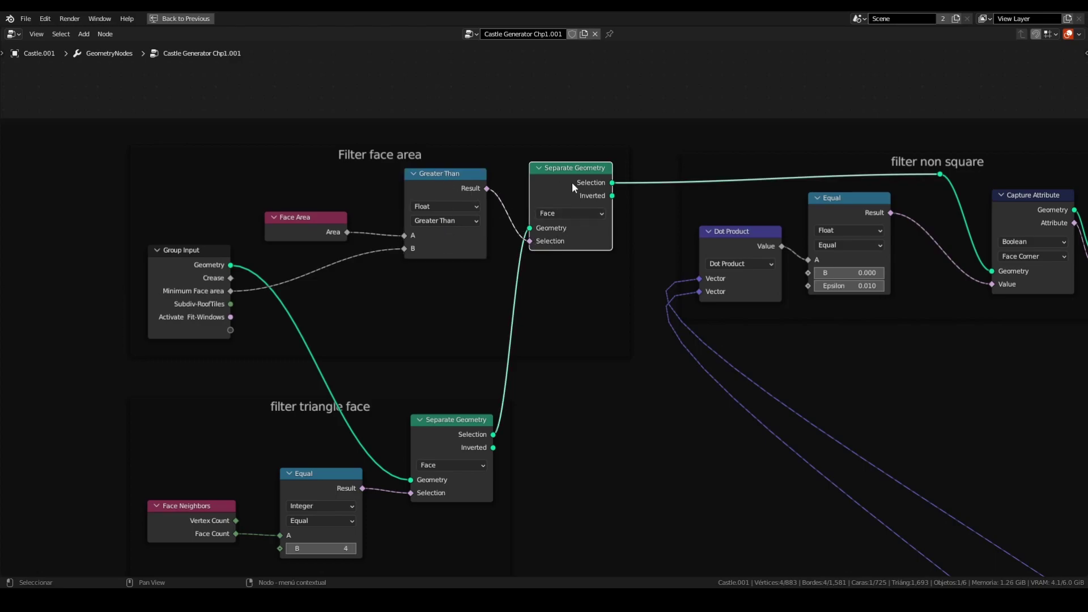
pyautogui.moveTo(371, 335); pyautogui.dragTo(438, 247, button='middle')
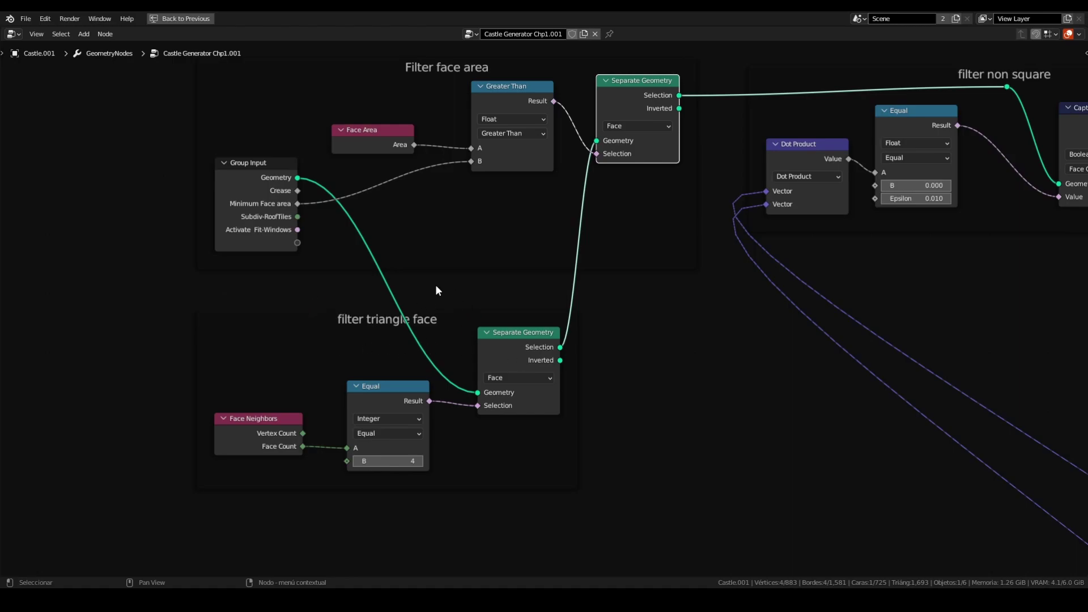
pyautogui.moveTo(259, 455); pyautogui.dragTo(259, 463)
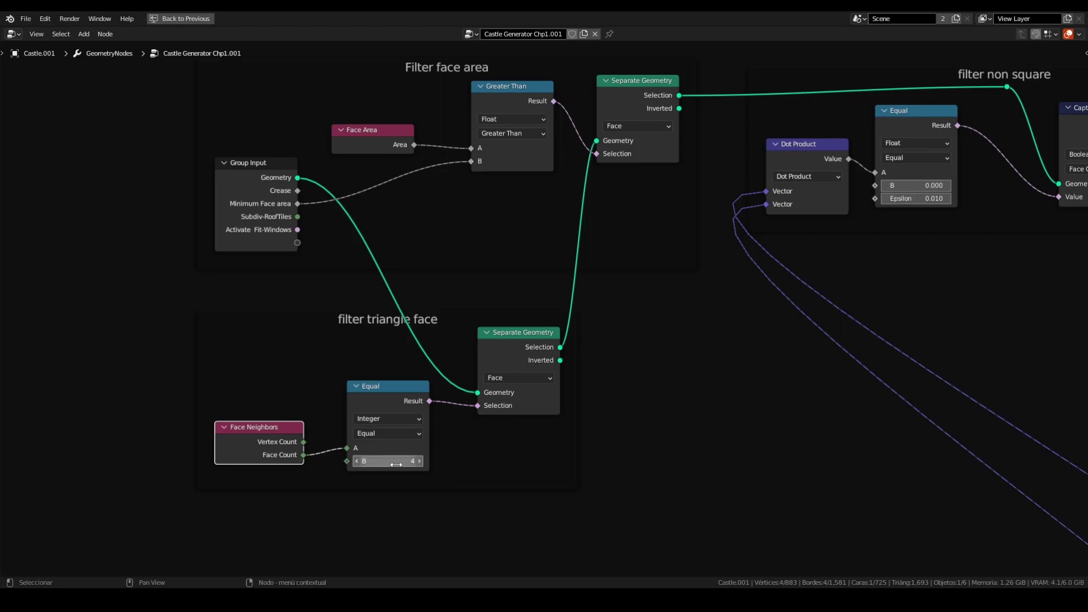
# Examine the filter non square frame, following its Dot Product, Equal, Capture Attribute and Separate Geometry nodes
pyautogui.moveTo(631, 316); pyautogui.dragTo(165, 439, button='middle')
pyautogui.scroll(-1, 635, 447)
pyautogui.moveTo(381, 346)
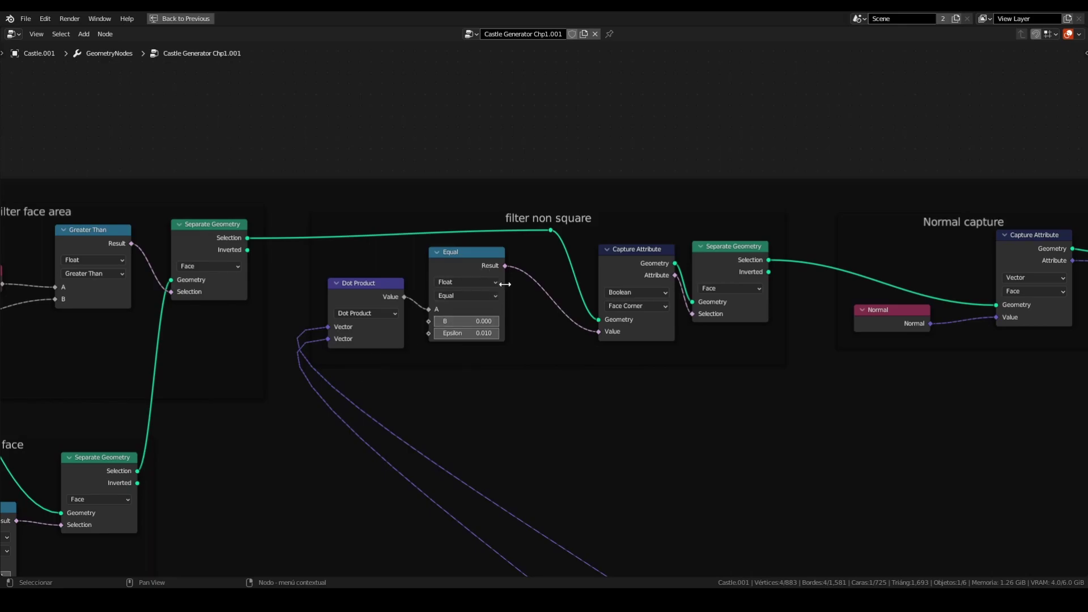
pyautogui.moveTo(604, 381); pyautogui.dragTo(453, 385, button='middle')
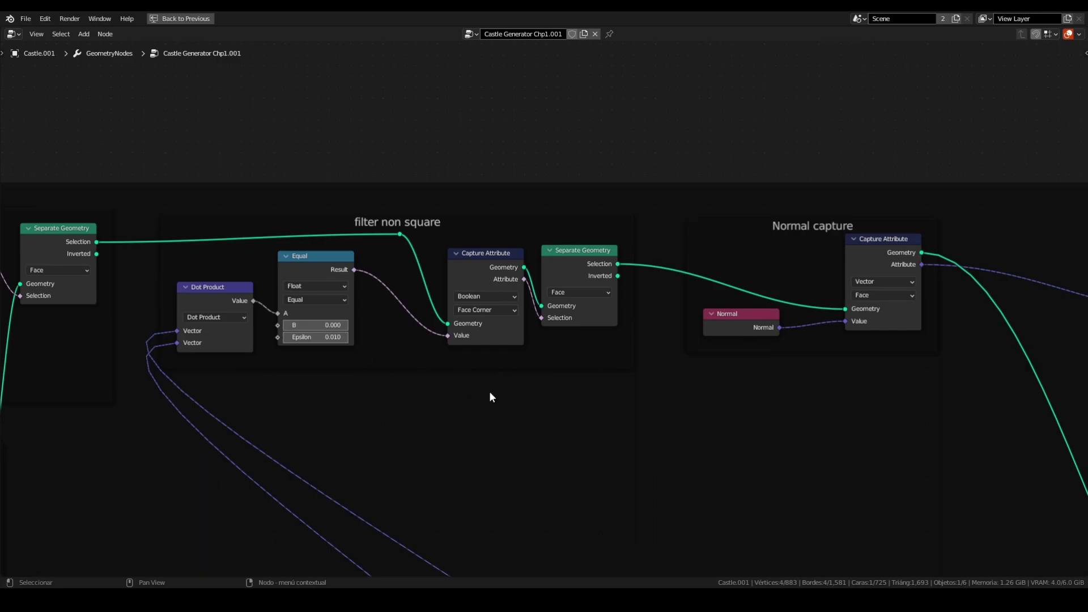
pyautogui.moveTo(479, 254); pyautogui.dragTo(469, 253, button='middle')
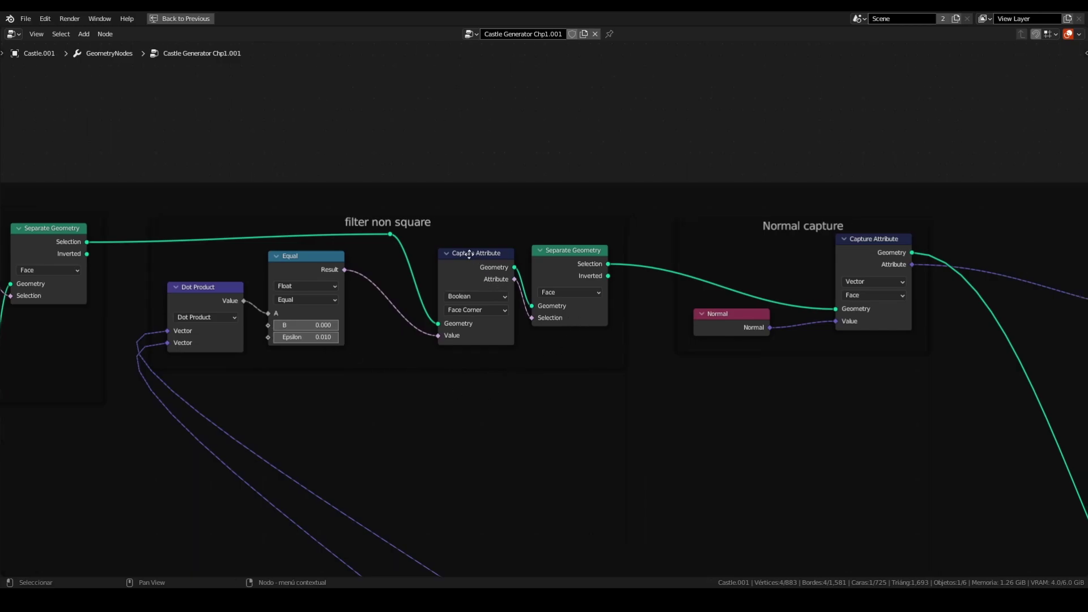
pyautogui.moveTo(544, 232); pyautogui.dragTo(499, 232, button='middle')
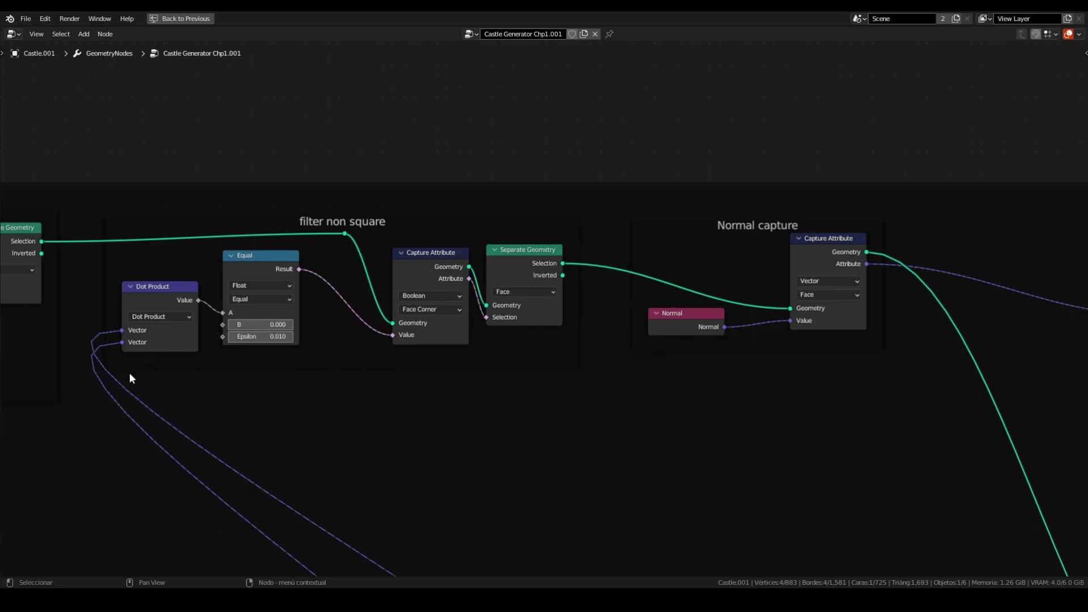
# Examine the Normal capture frame and trace its captured attribute to the Align Euler to Vector nodes in the orientation frame
pyautogui.moveTo(684, 346); pyautogui.dragTo(379, 368, button='middle')
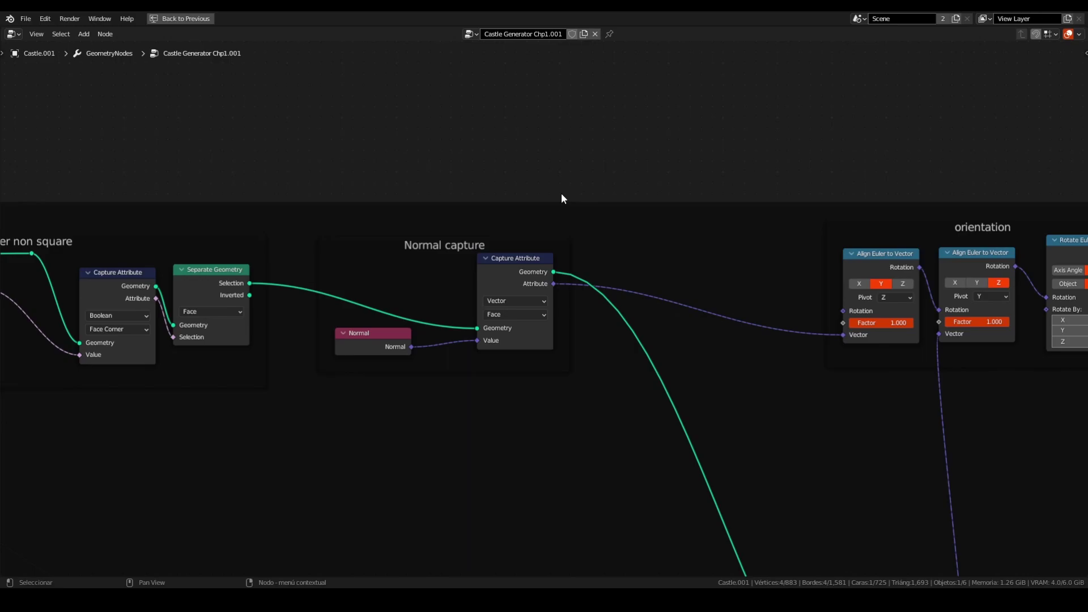
pyautogui.moveTo(750, 261); pyautogui.dragTo(293, 279, button='middle')
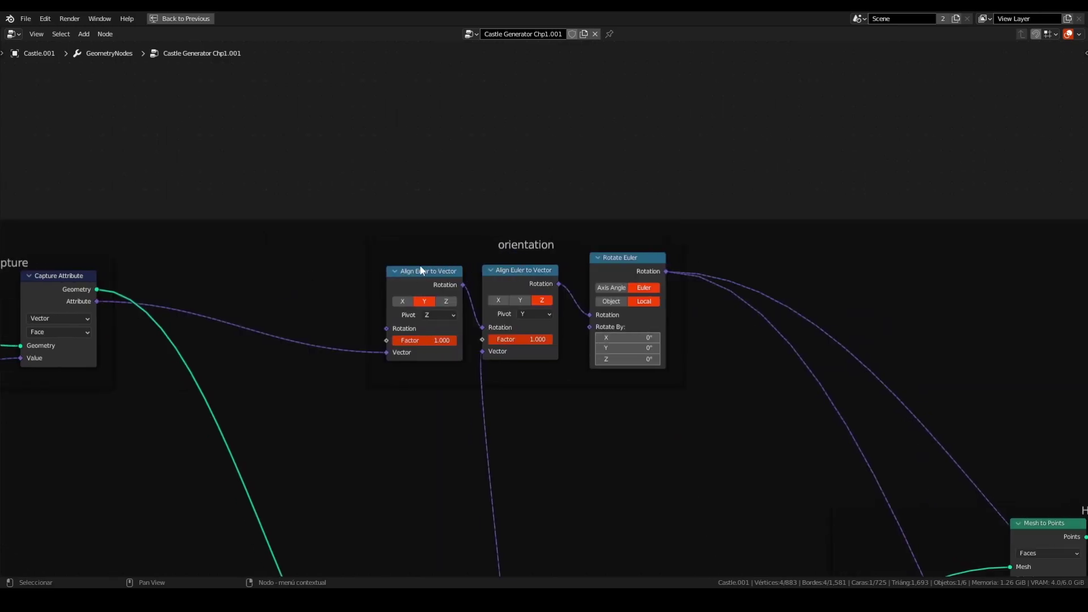
pyautogui.moveTo(64, 322); pyautogui.dragTo(372, 323, button='middle')
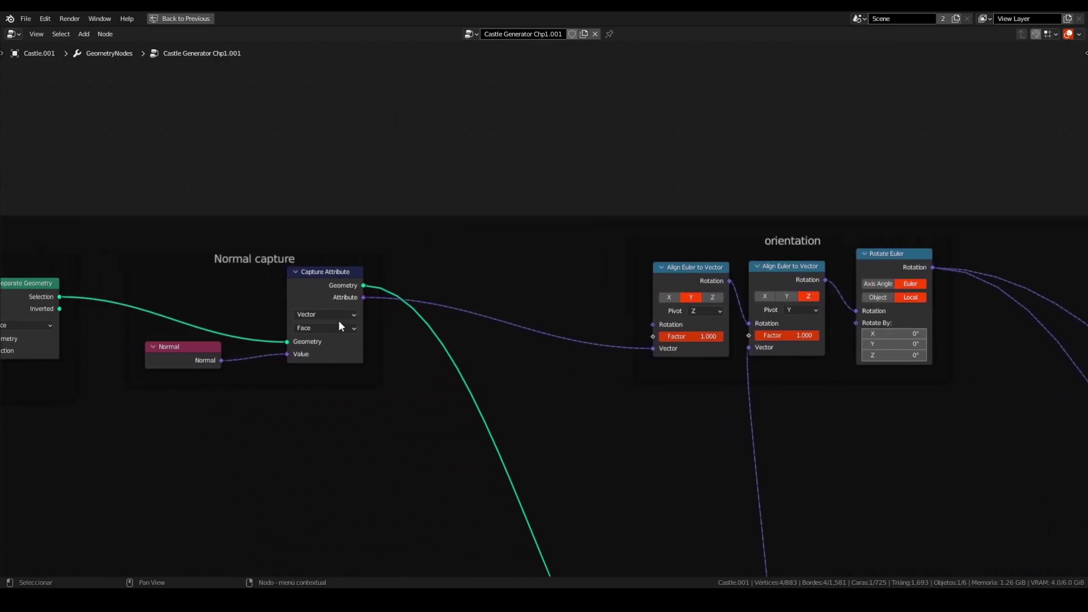
pyautogui.moveTo(600, 281); pyautogui.dragTo(437, 292, button='middle')
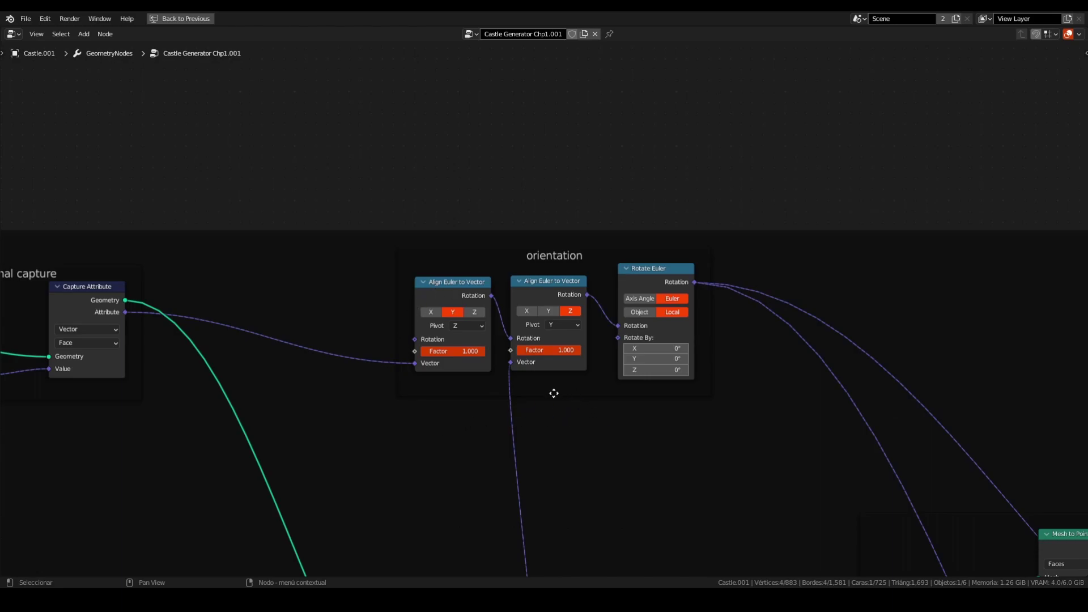
pyautogui.moveTo(639, 419); pyautogui.dragTo(548, 396, button='middle')
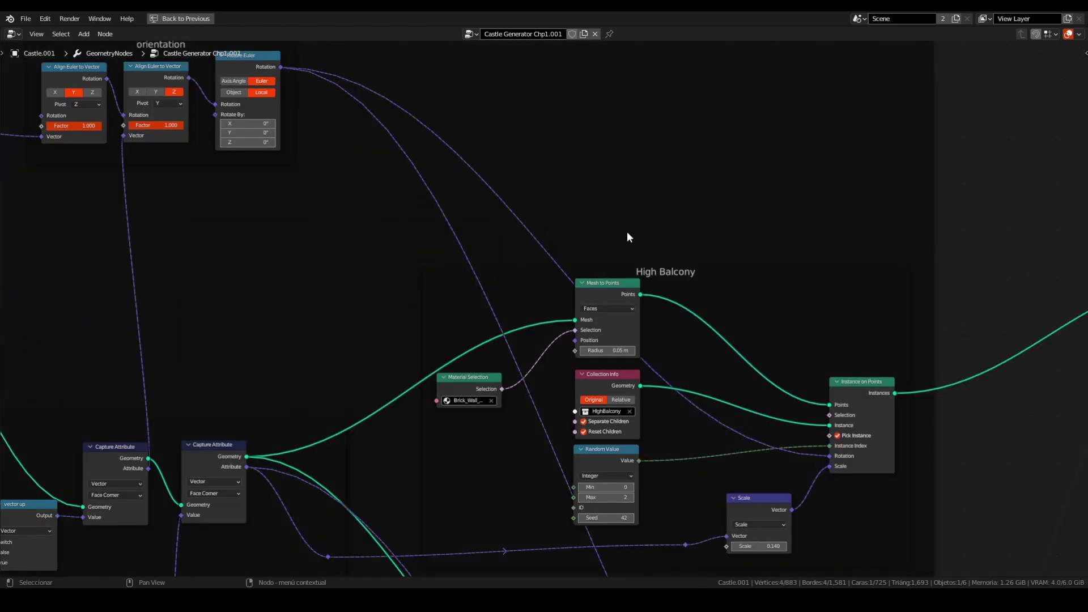
# Review the High Balcony and Balcony node groups that receive the captured geometry and rotation
pyautogui.moveTo(715, 292); pyautogui.dragTo(686, 233, button='middle')
pyautogui.scroll(-1, 686, 233)
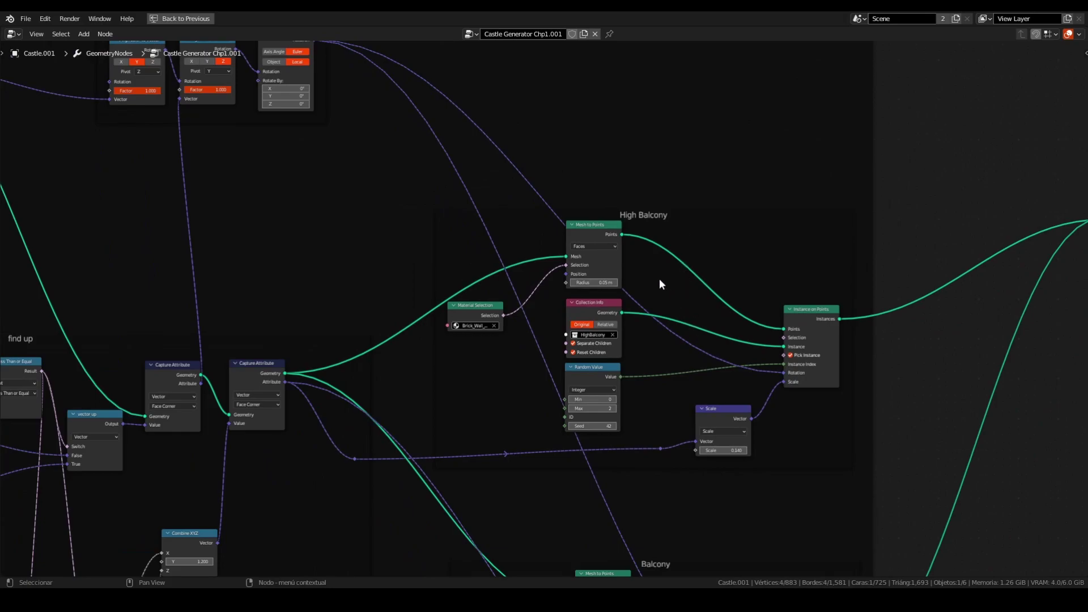
pyautogui.moveTo(669, 356); pyautogui.dragTo(634, 204, button='middle')
pyautogui.moveTo(296, 162); pyautogui.dragTo(354, 223, button='middle')
pyautogui.moveTo(643, 426); pyautogui.dragTo(569, 319, button='middle')
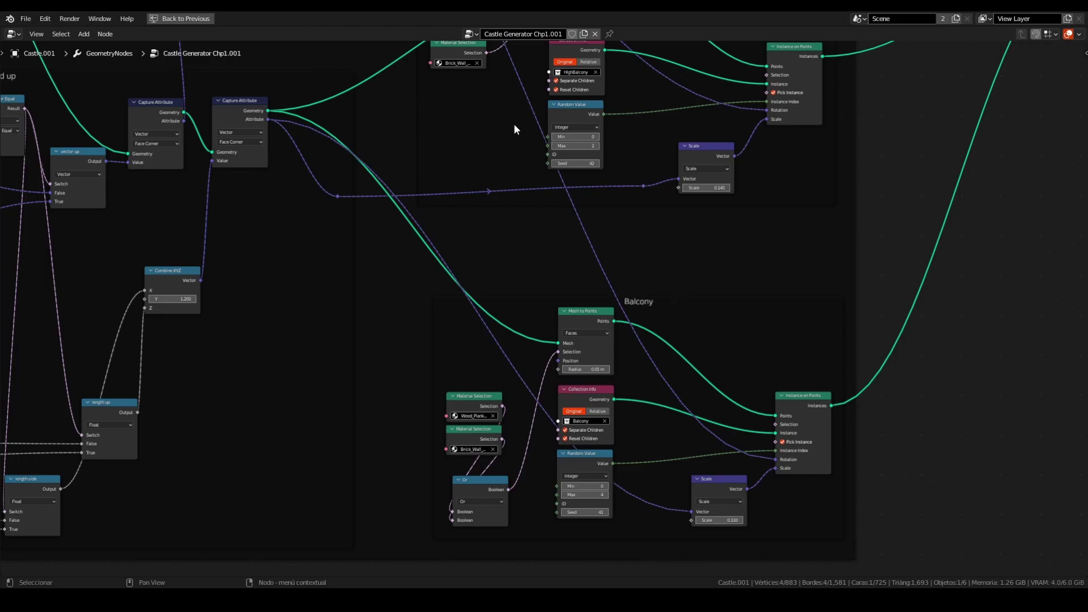
# Return to the split layout and inspect the main tower's small wall balconies and its high balcony under the roof
pyautogui.hotkey('ctrl', 'space')
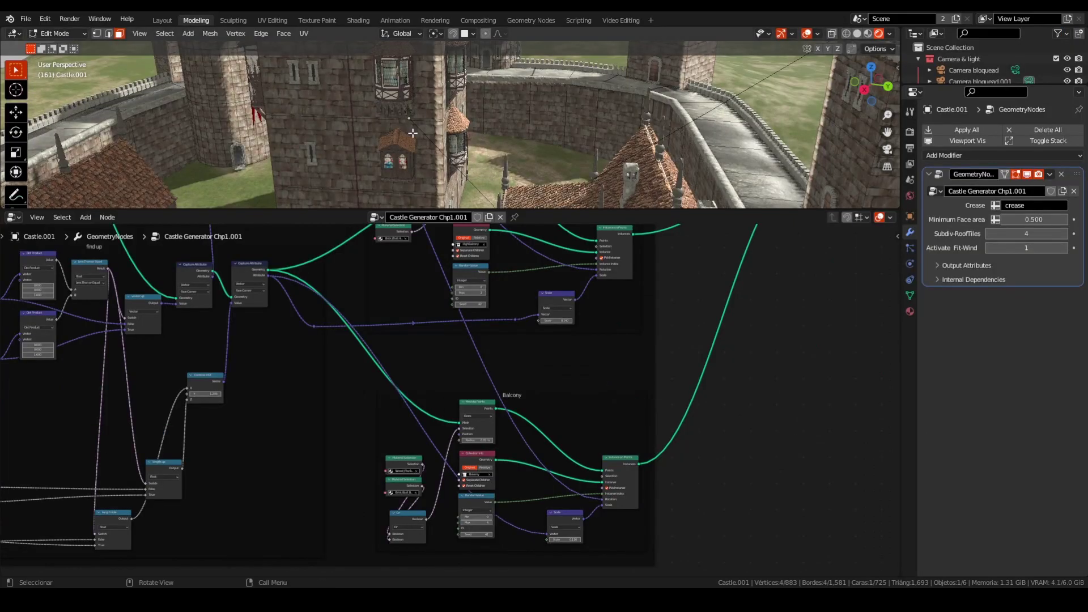
pyautogui.moveTo(417, 134); pyautogui.dragTo(446, 162, button='middle')
pyautogui.moveTo(437, 93); pyautogui.dragTo(501, 129, button='middle')
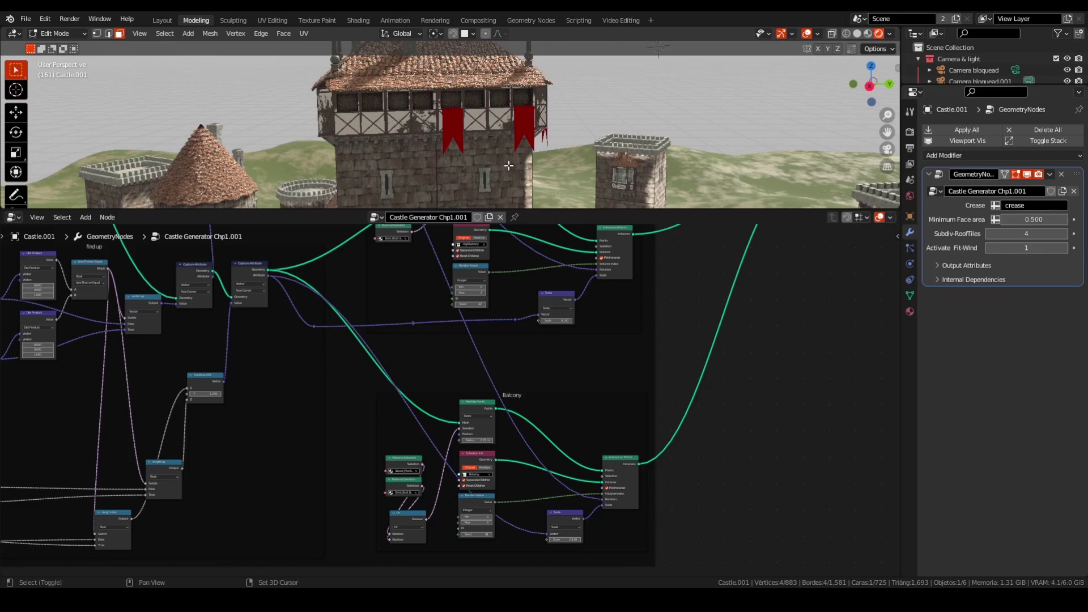
pyautogui.keyDown('shift'); pyautogui.moveTo(507, 164); pyautogui.dragTo(476, 157, button='middle'); pyautogui.keyUp('shift')
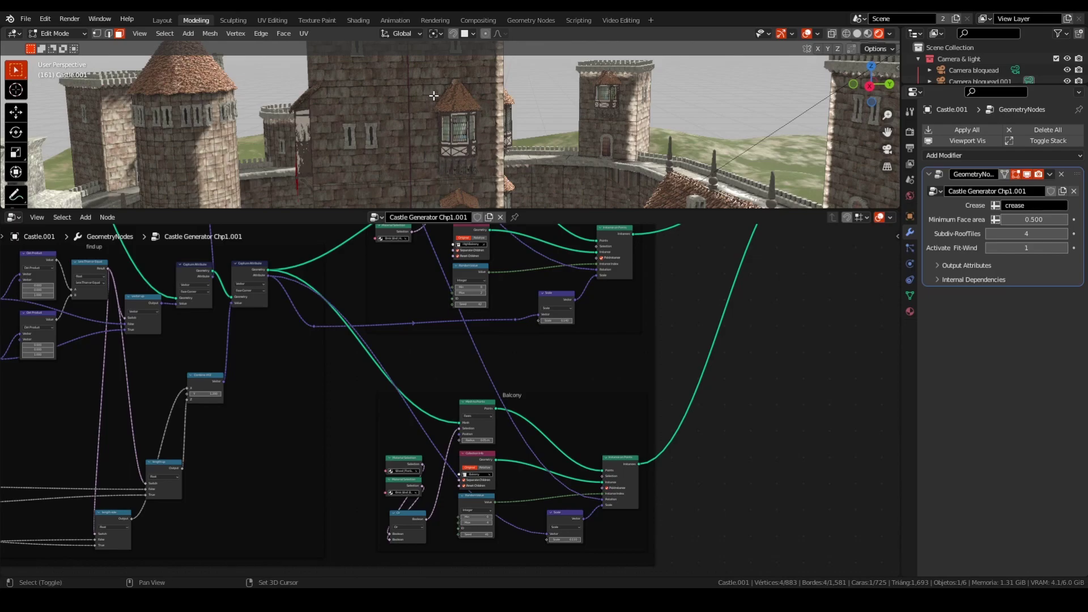
pyautogui.keyDown('shift'); pyautogui.moveTo(434, 98); pyautogui.dragTo(472, 142, button='middle'); pyautogui.keyUp('shift')
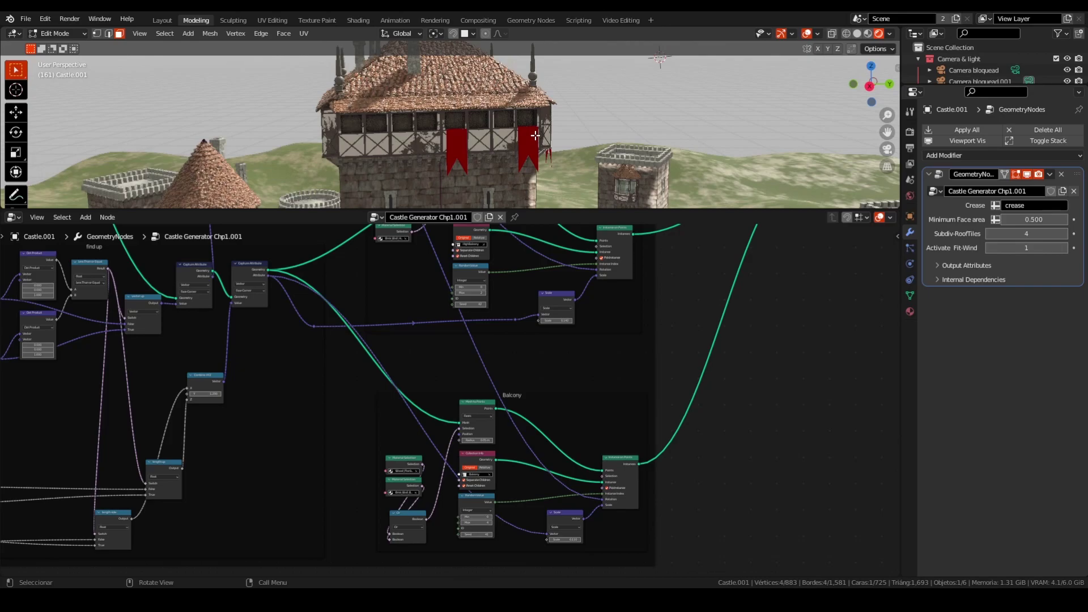
# Bring the High Balcony node group into close view and enlarge the node editor at the 3D viewport's expense
pyautogui.moveTo(564, 309); pyautogui.dragTo(581, 428, button='middle')
pyautogui.scroll(6, 549, 316)
pyautogui.scroll(2, 549, 320)
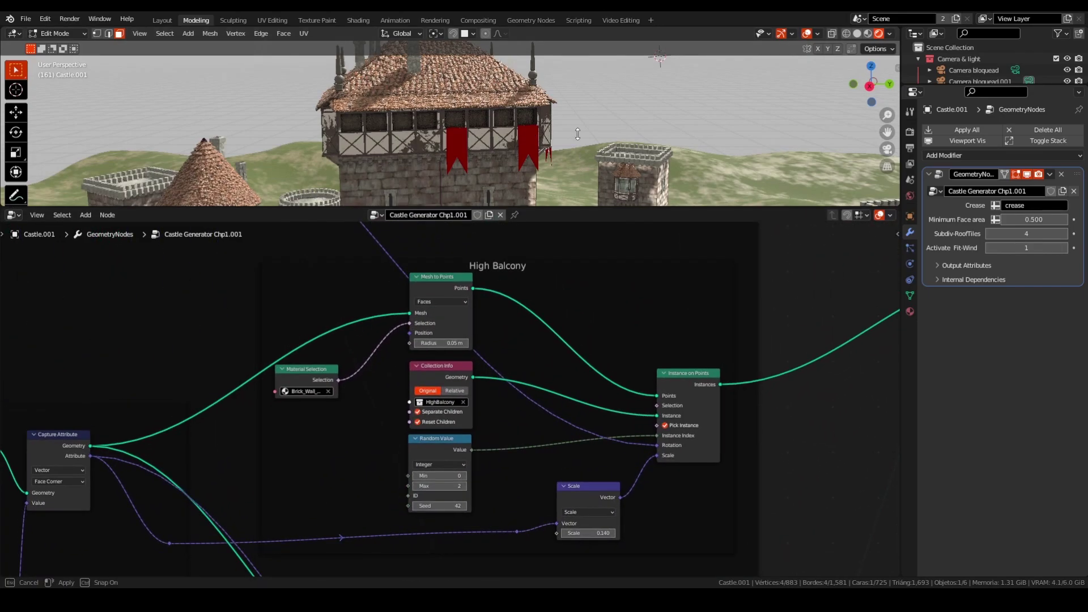
pyautogui.moveTo(577, 209); pyautogui.dragTo(577, 120)
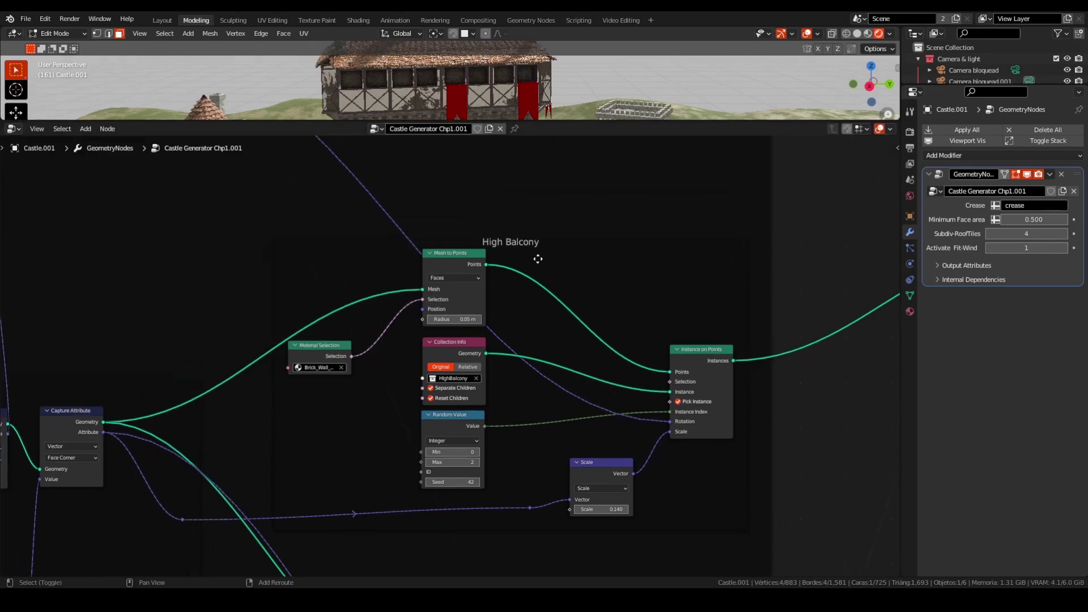
# Move the Material Selection node up and nearer to Mesh to Points in the High Balcony frame
pyautogui.scroll(-2, 540, 265)
pyautogui.moveTo(505, 225); pyautogui.dragTo(492, 192, button='middle')
pyautogui.scroll(2, 660, 332)
pyautogui.scroll(2, 498, 277)
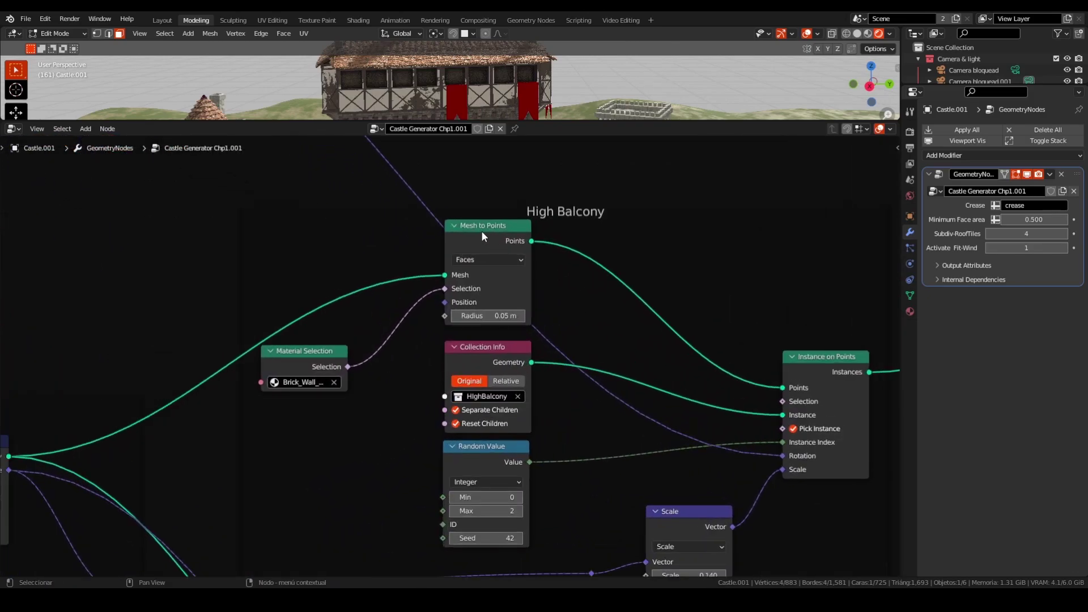
pyautogui.moveTo(549, 268); pyautogui.dragTo(514, 248, button='middle')
pyautogui.moveTo(252, 340); pyautogui.dragTo(299, 298)
pyautogui.moveTo(569, 319); pyautogui.dragTo(470, 295, button='middle')
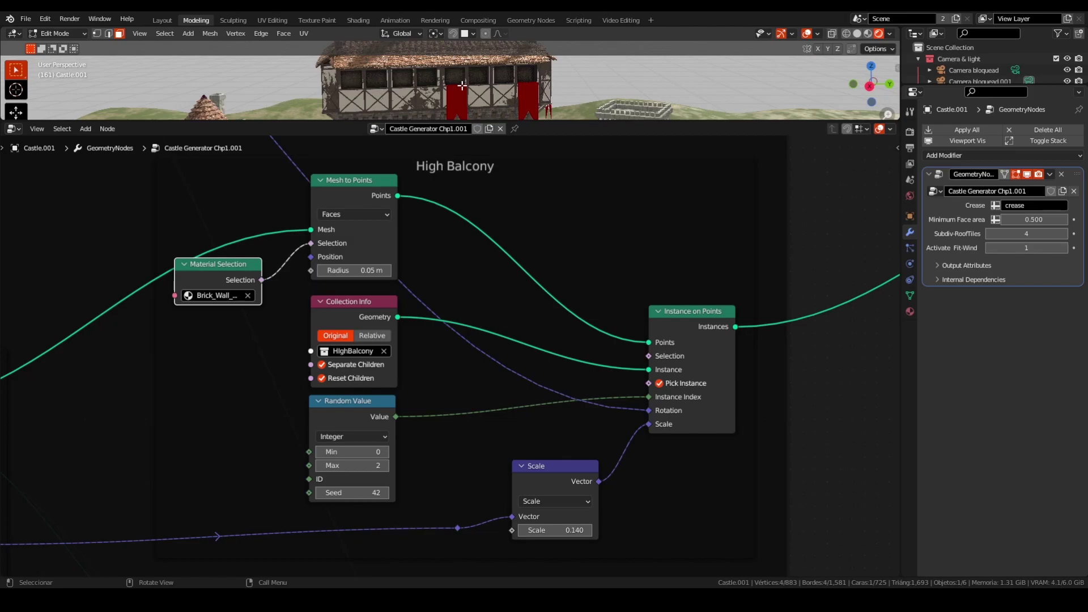
# Inspect the high balconies at the tower's corner up close, and shift the High Balcony frame's Scale node slightly down
pyautogui.moveTo(461, 86); pyautogui.dragTo(651, 68, button='middle')
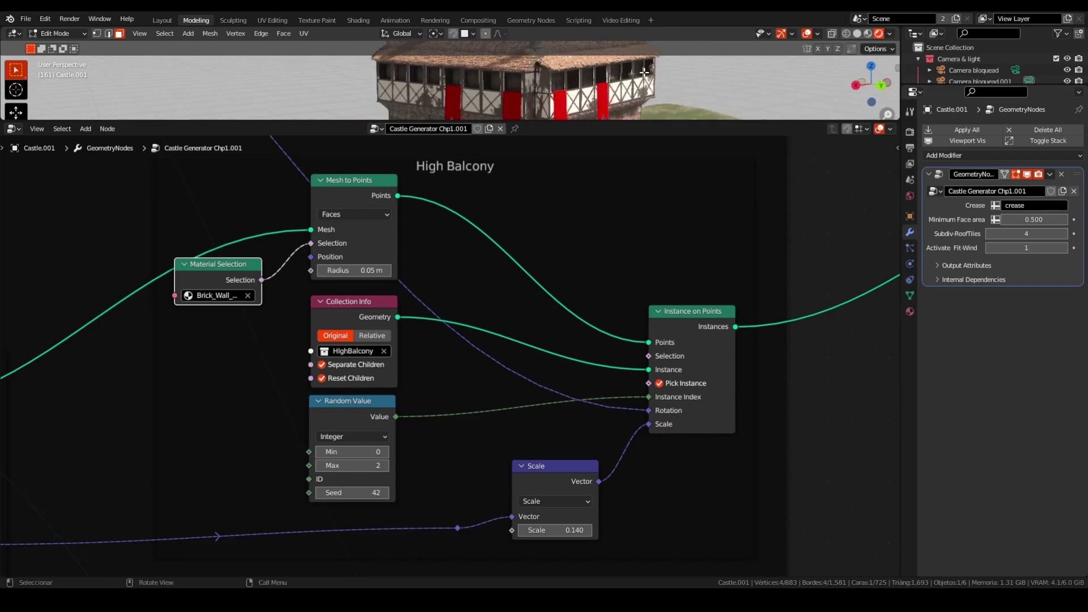
pyautogui.scroll(8, 651, 67)
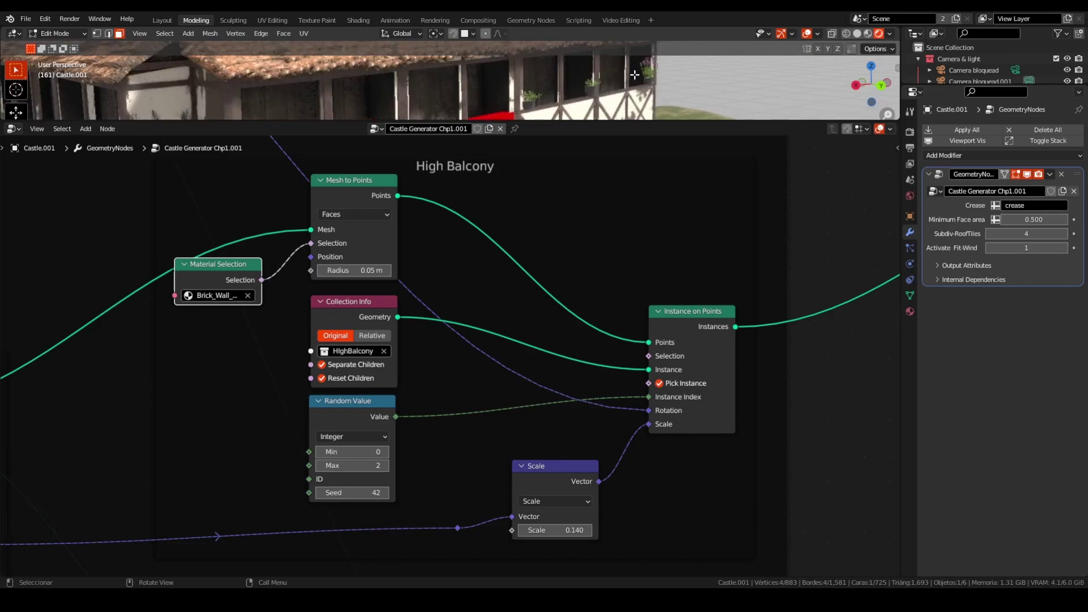
pyautogui.scroll(-8, 634, 75)
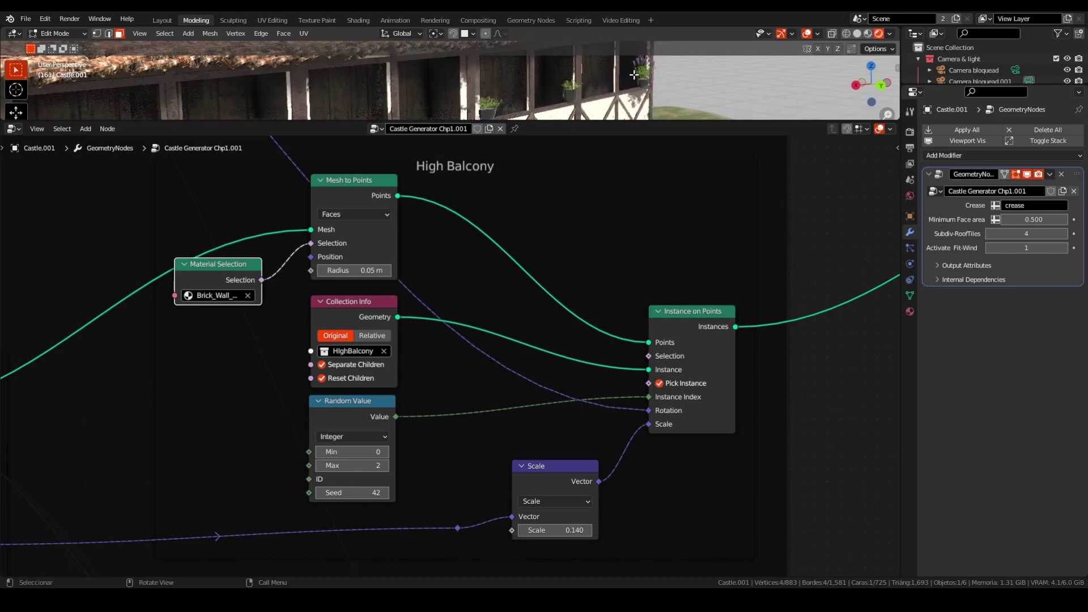
pyautogui.keyDown('shift'); pyautogui.moveTo(527, 381); pyautogui.dragTo(536, 339, button='middle'); pyautogui.keyUp('shift')
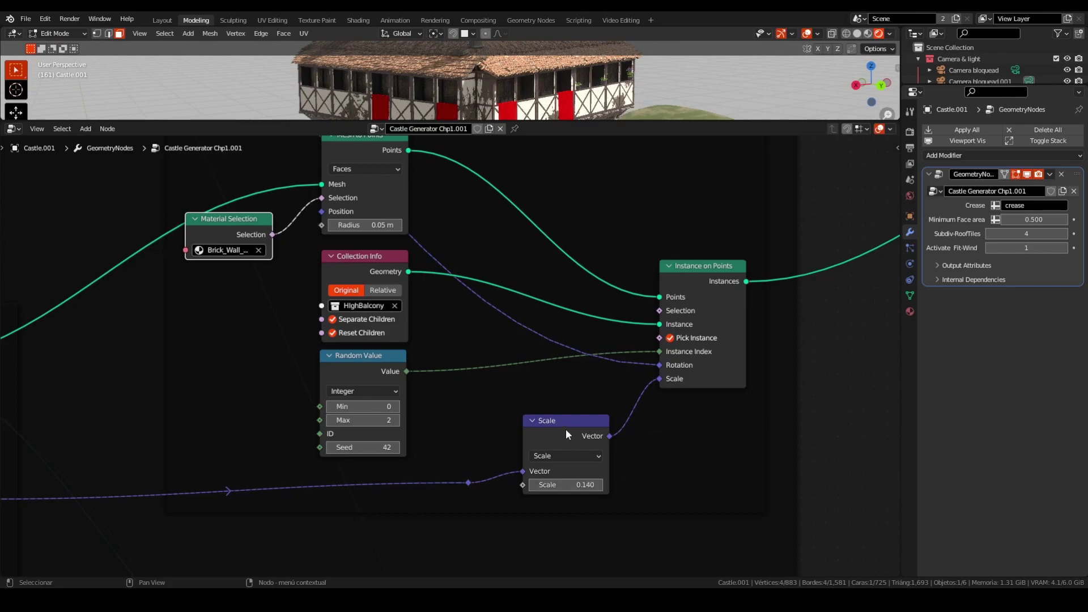
pyautogui.moveTo(566, 432); pyautogui.dragTo(564, 441)
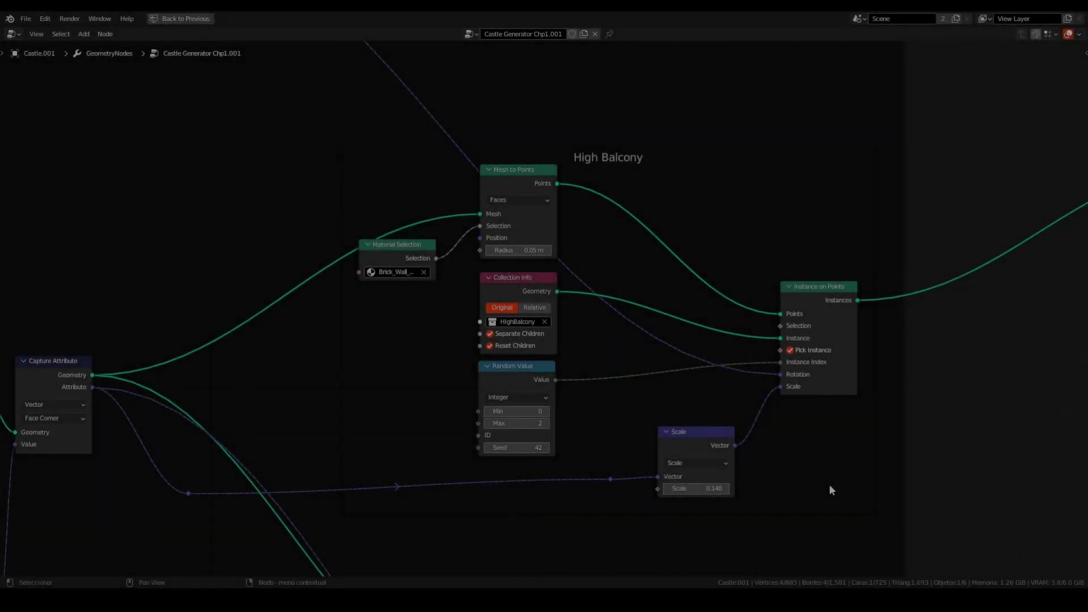
# Go to the corner index frame at the start of the index calculation and move its Divide node nearer to Index
pyautogui.scroll(-4, 829, 486)
pyautogui.moveTo(319, 405); pyautogui.dragTo(838, 233, button='middle')
pyautogui.moveTo(433, 279); pyautogui.dragTo(884, 267, button='middle')
pyautogui.scroll(-1, 388, 272)
pyautogui.scroll(5, 351, 292)
pyautogui.scroll(3, 351, 293)
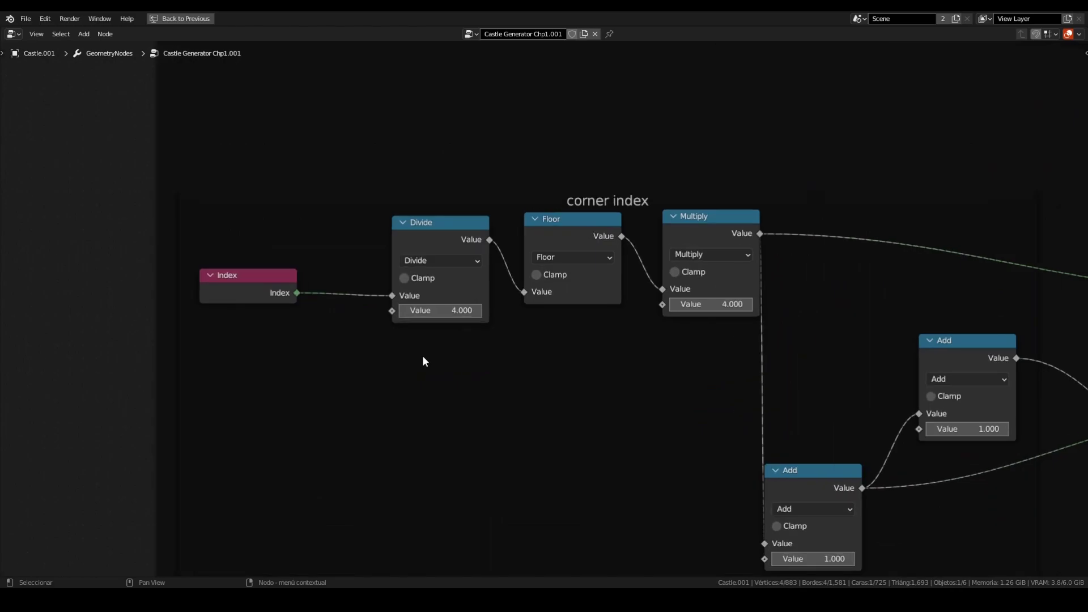
pyautogui.moveTo(425, 360); pyautogui.dragTo(406, 289, button='middle')
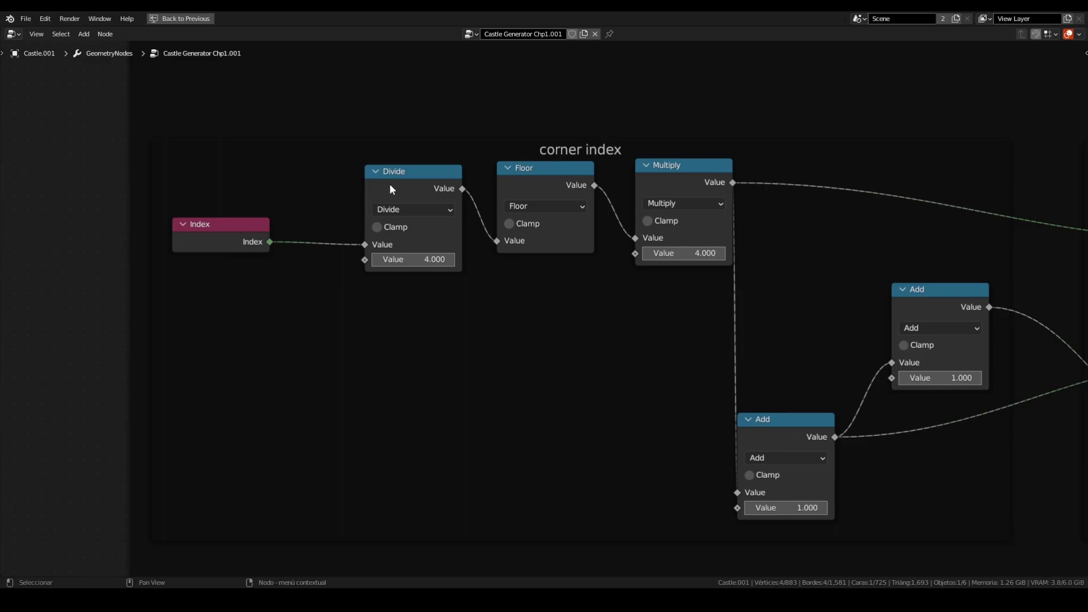
pyautogui.moveTo(390, 181); pyautogui.dragTo(347, 181)
# Move the Floor node nearer to Divide and the Multiply node nearer to Floor in the corner index frame
pyautogui.moveTo(445, 288); pyautogui.dragTo(379, 289, button='middle')
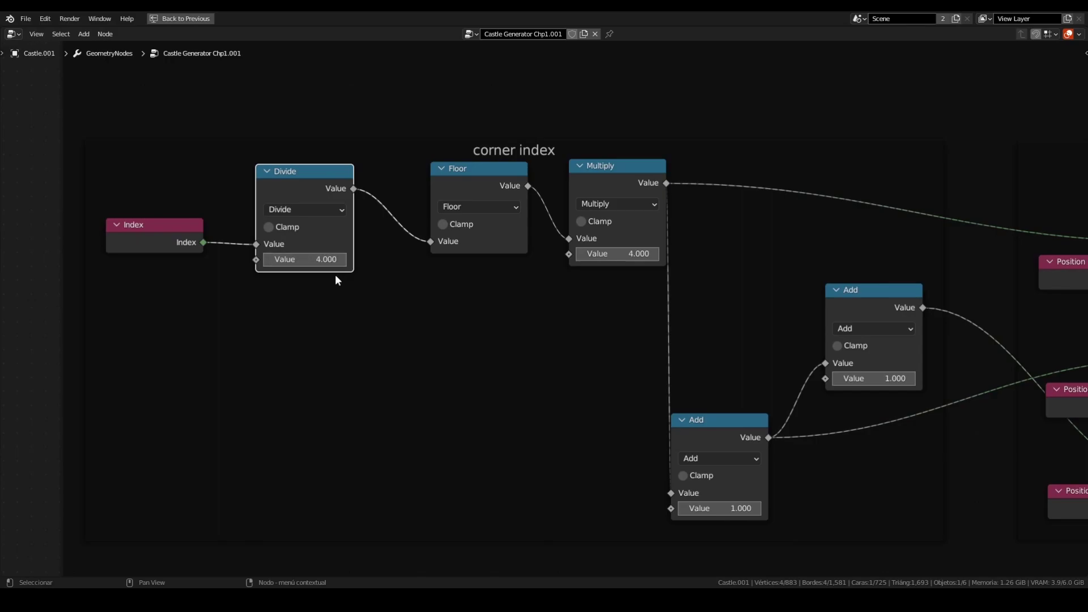
pyautogui.keyDown('ctrl'); pyautogui.hscroll(3, 335, 270); pyautogui.keyUp('ctrl')
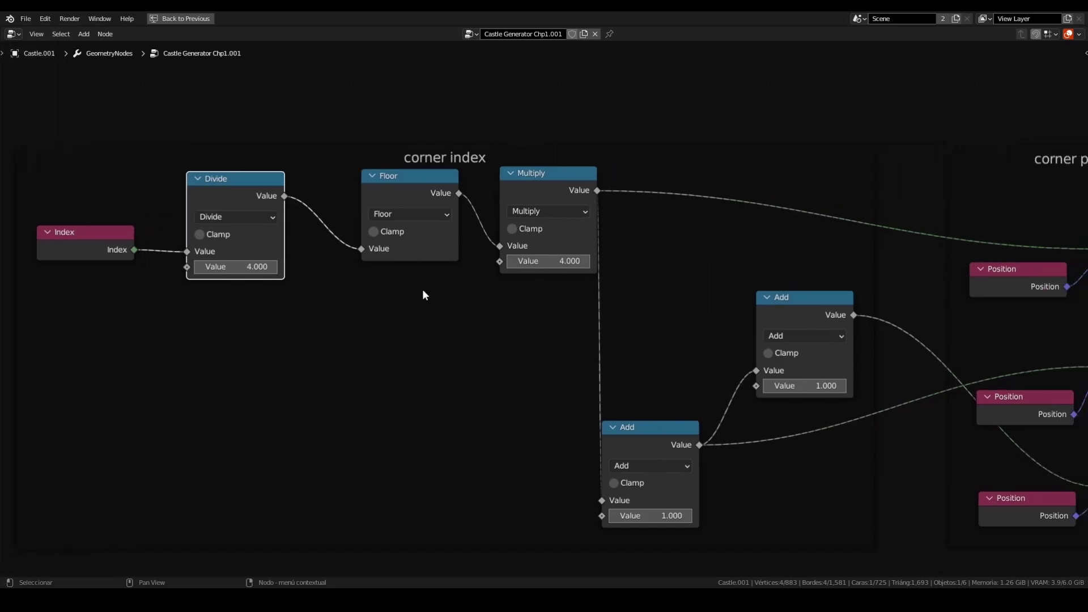
pyautogui.moveTo(402, 181); pyautogui.dragTo(376, 183)
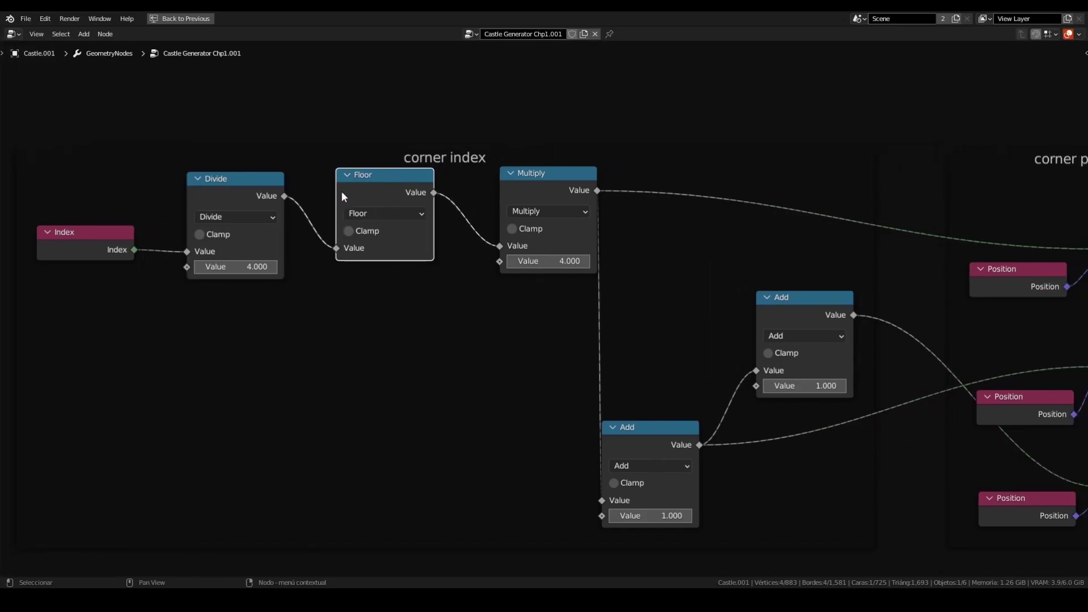
pyautogui.keyDown('ctrl'); pyautogui.hscroll(4, 420, 195); pyautogui.keyUp('ctrl')
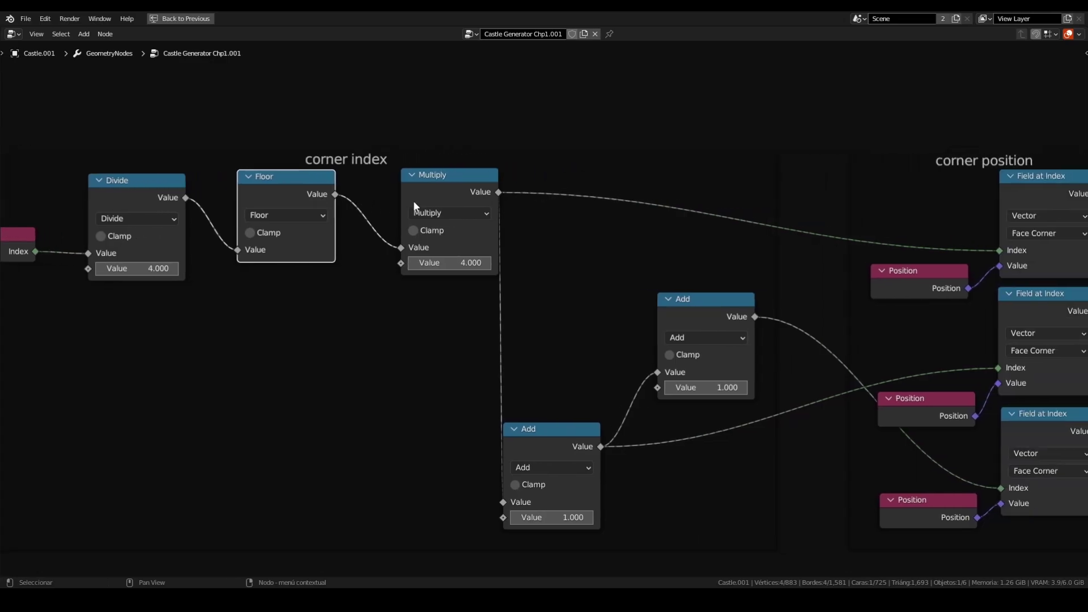
pyautogui.click(449, 194)
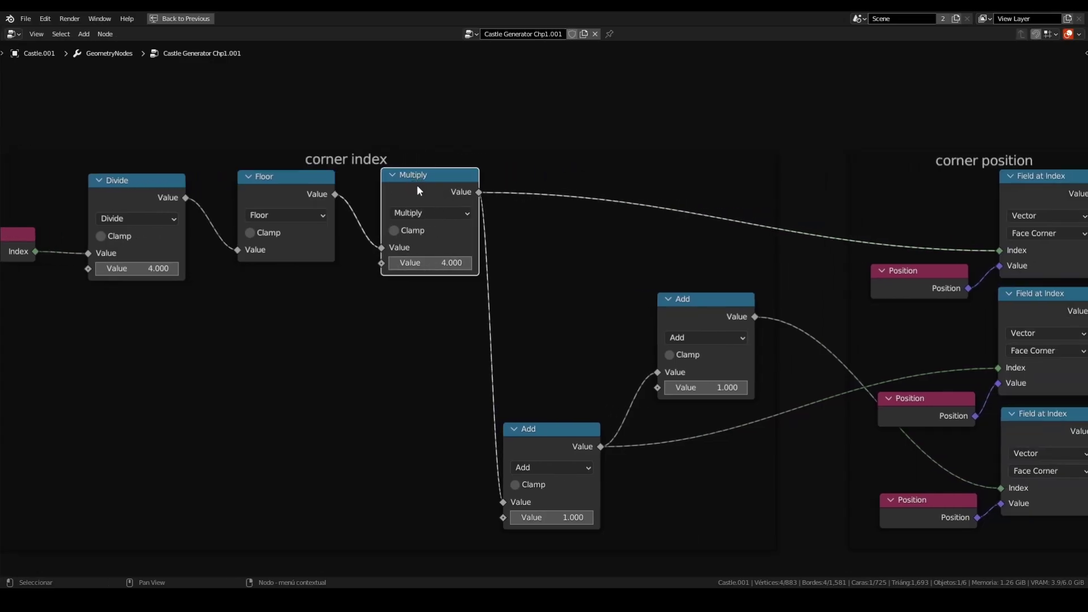
pyautogui.moveTo(508, 260); pyautogui.dragTo(258, 256, button='middle')
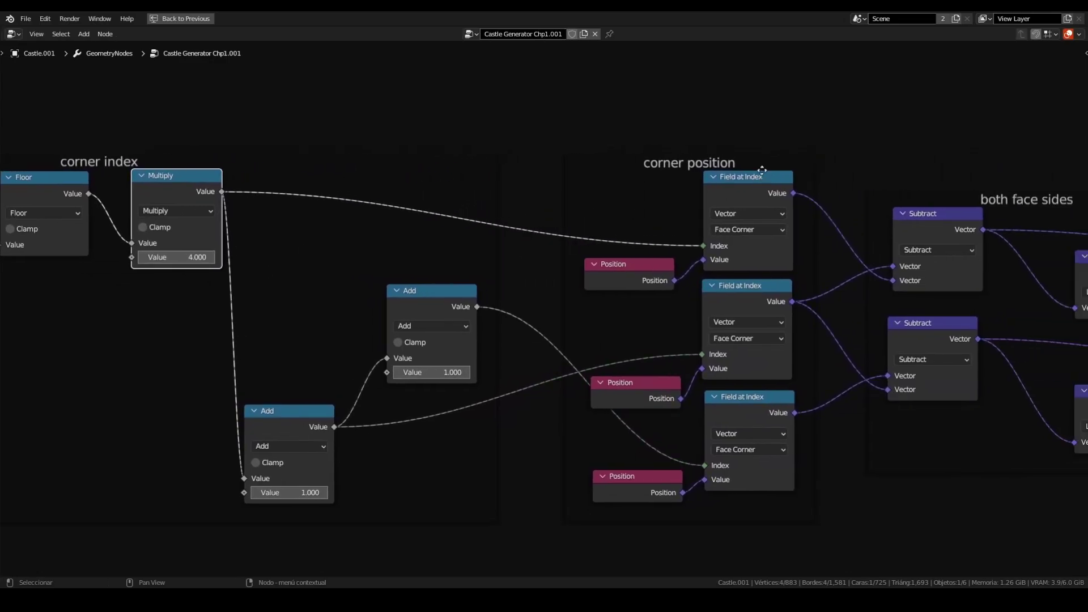
# Move the uppermost Field at Index node and its Position node up in the corner position frame, keeping the node expanded
pyautogui.moveTo(763, 170); pyautogui.dragTo(761, 134)
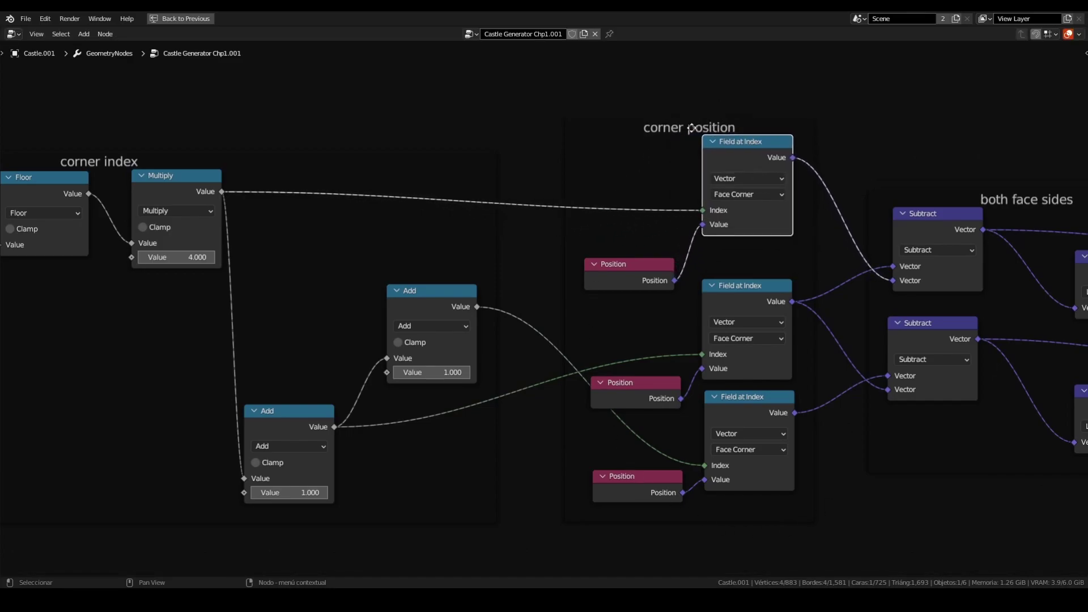
pyautogui.click(713, 141)
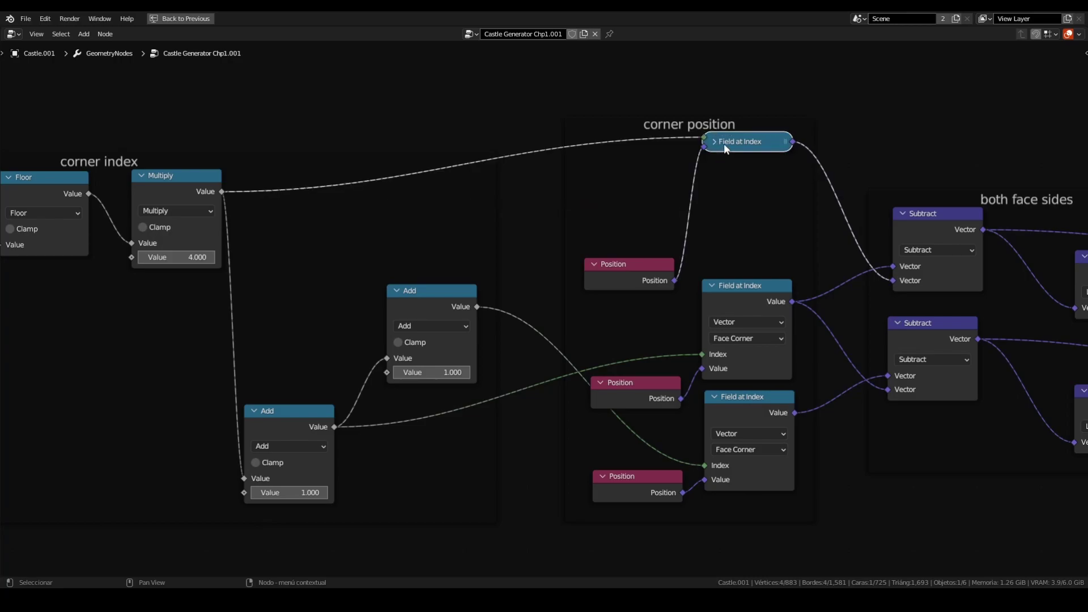
pyautogui.click(715, 141)
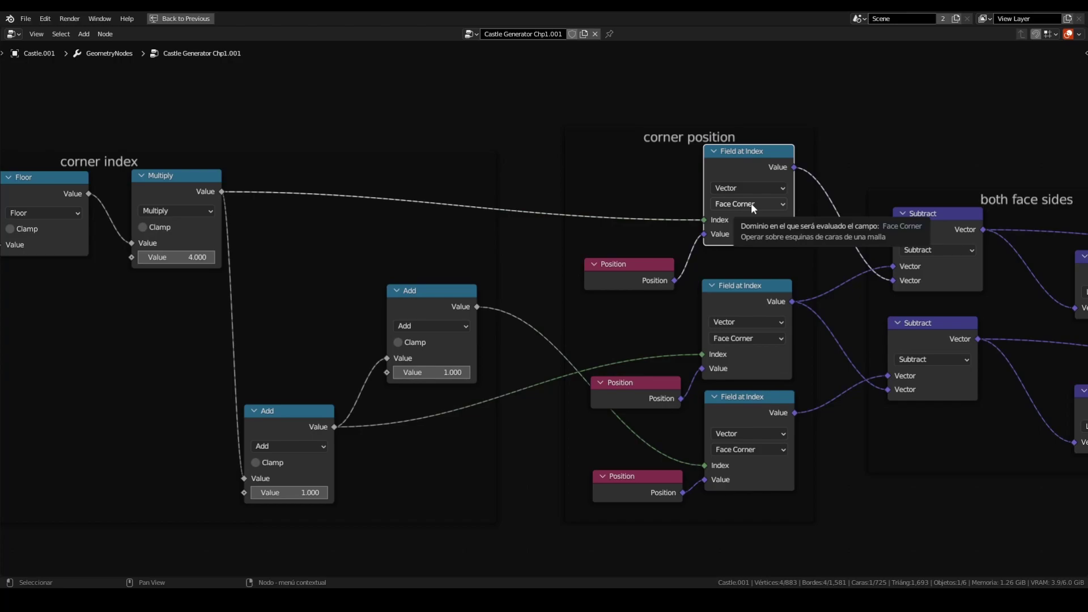
pyautogui.moveTo(643, 264); pyautogui.dragTo(634, 233)
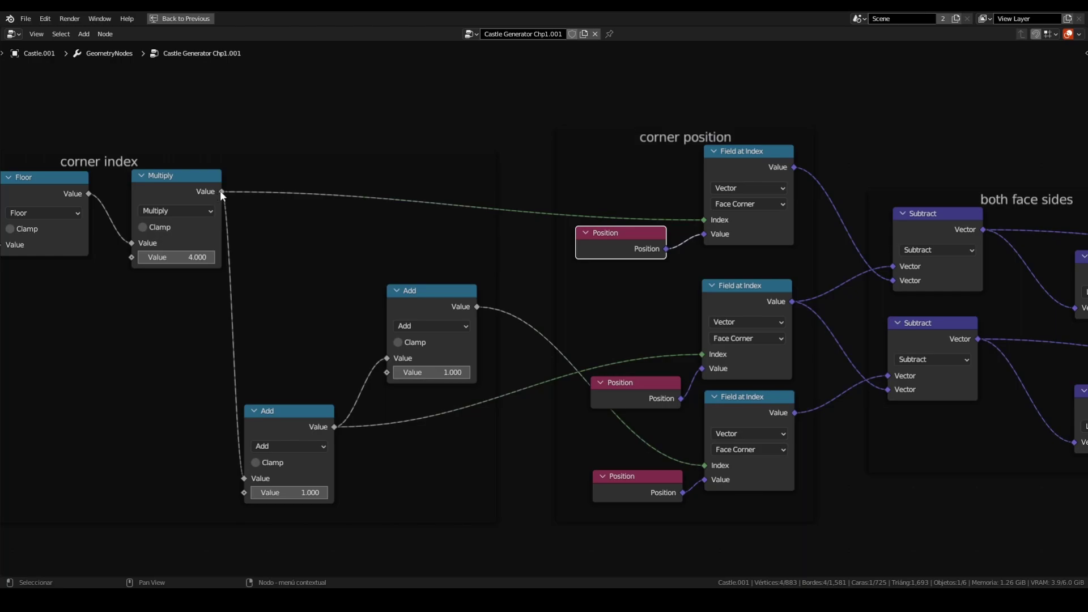
# Nudge the first Add node slightly up in the corner index frame and lower the second Add node to sit beside it
pyautogui.moveTo(265, 424); pyautogui.dragTo(275, 414)
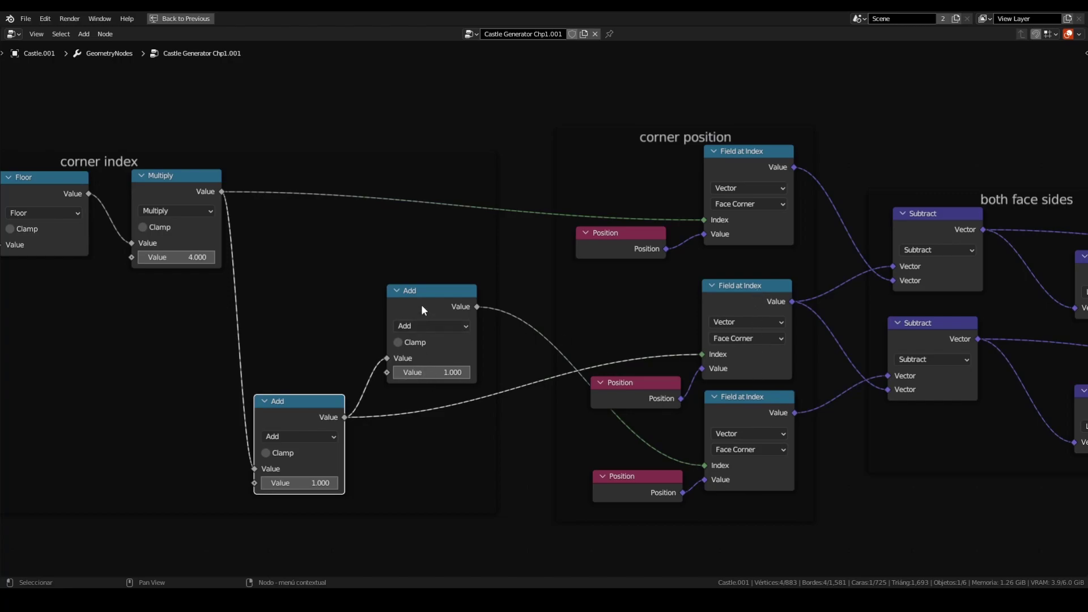
pyautogui.moveTo(424, 300); pyautogui.dragTo(443, 454)
pyautogui.moveTo(747, 419); pyautogui.dragTo(631, 391, button='middle')
pyautogui.moveTo(522, 409); pyautogui.dragTo(600, 421, button='middle')
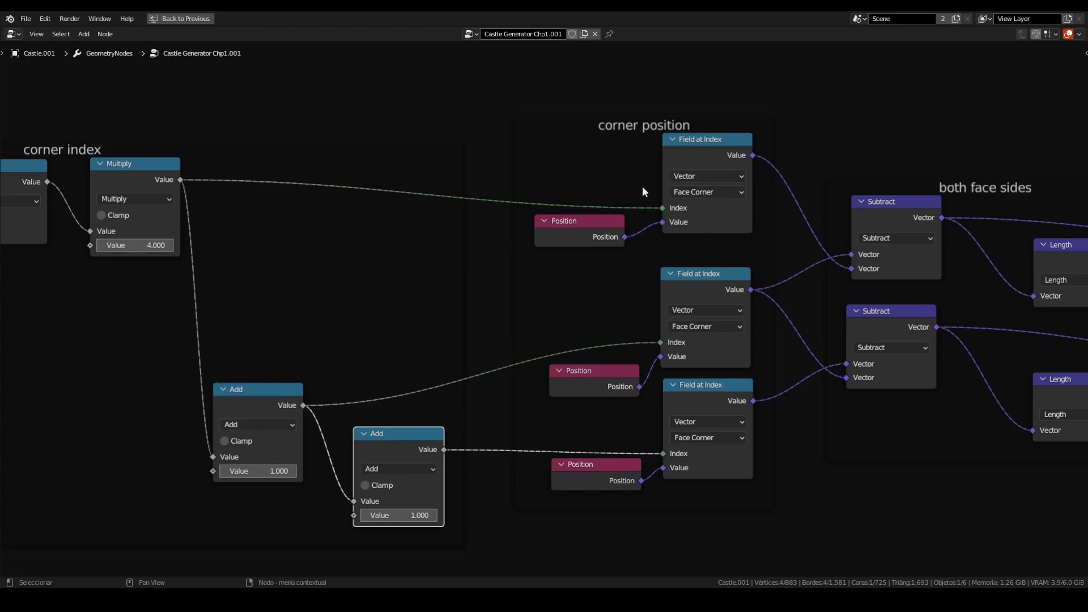
# Lower the uppermost Position node in the corner position frame and review the corner index chain that feeds the Field at Index nodes
pyautogui.moveTo(546, 221); pyautogui.dragTo(534, 263)
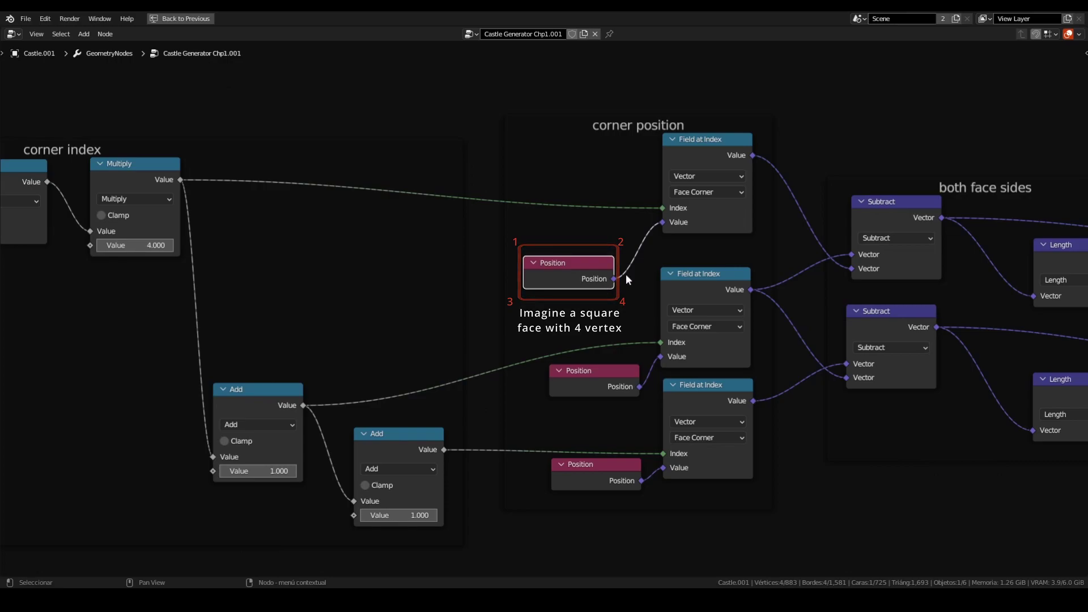
pyautogui.moveTo(127, 232); pyautogui.dragTo(553, 209, button='middle')
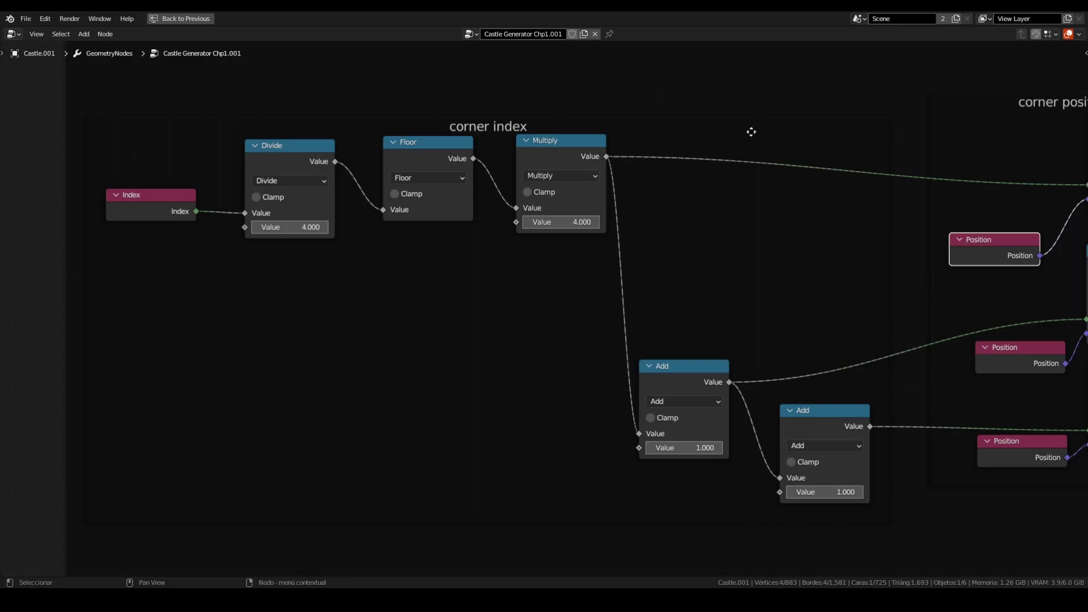
pyautogui.moveTo(772, 137); pyautogui.dragTo(158, 187, button='middle')
pyautogui.moveTo(298, 186); pyautogui.dragTo(259, 186, button='middle')
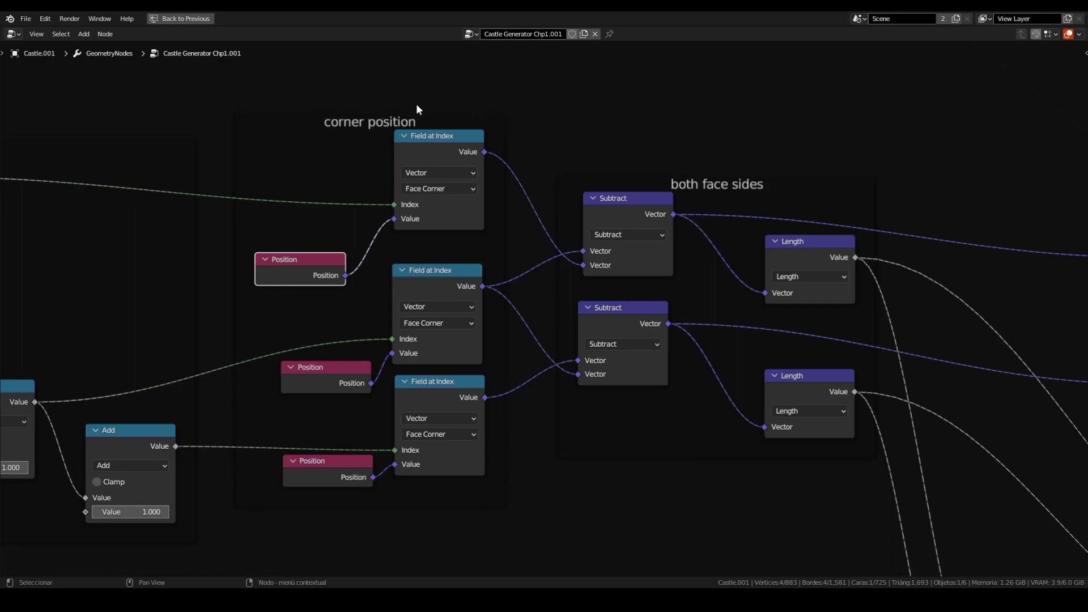
# Nudge the upper Subtract node in the both face sides frame and inspect how the corner positions feed the Subtract and Length nodes
pyautogui.moveTo(584, 130); pyautogui.dragTo(257, 114, button='middle')
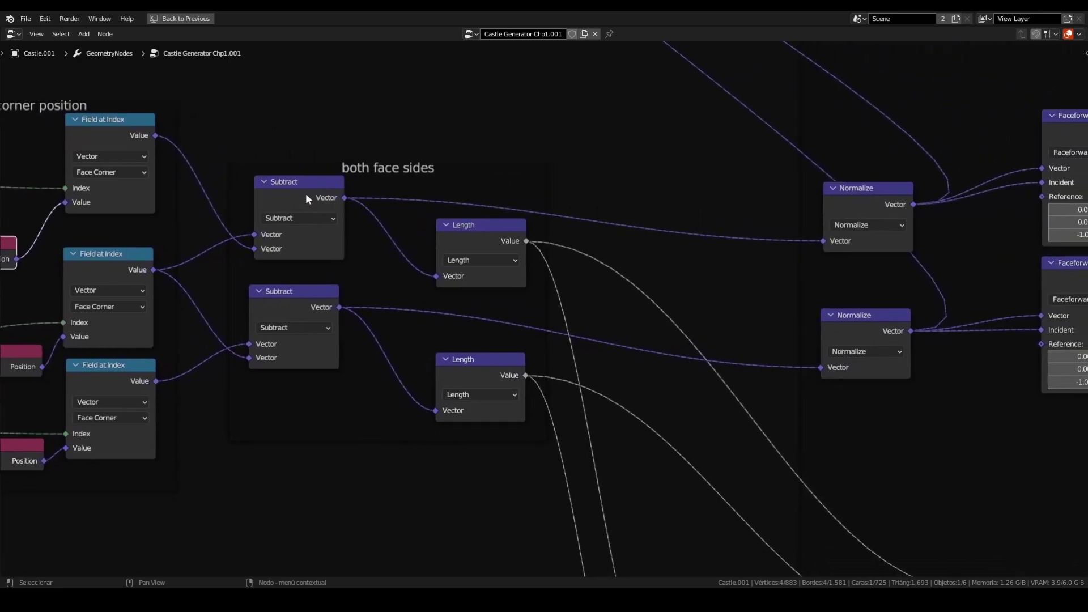
pyautogui.moveTo(303, 188); pyautogui.dragTo(303, 183)
pyautogui.moveTo(221, 154); pyautogui.dragTo(334, 156, button='middle')
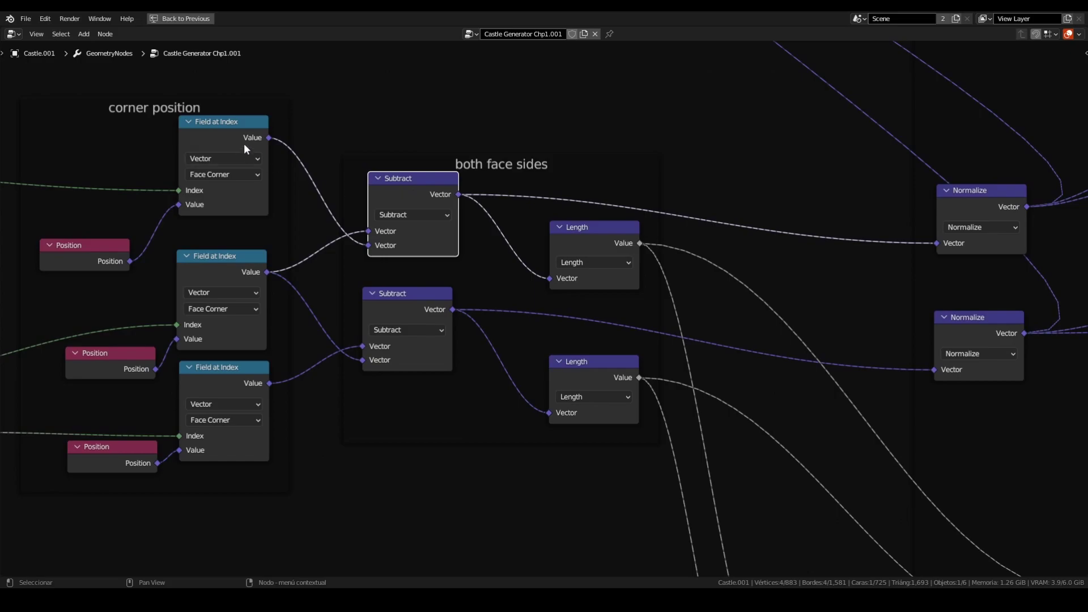
pyautogui.keyDown('ctrl'); pyautogui.hscroll(-4, 402, 241); pyautogui.keyUp('ctrl')
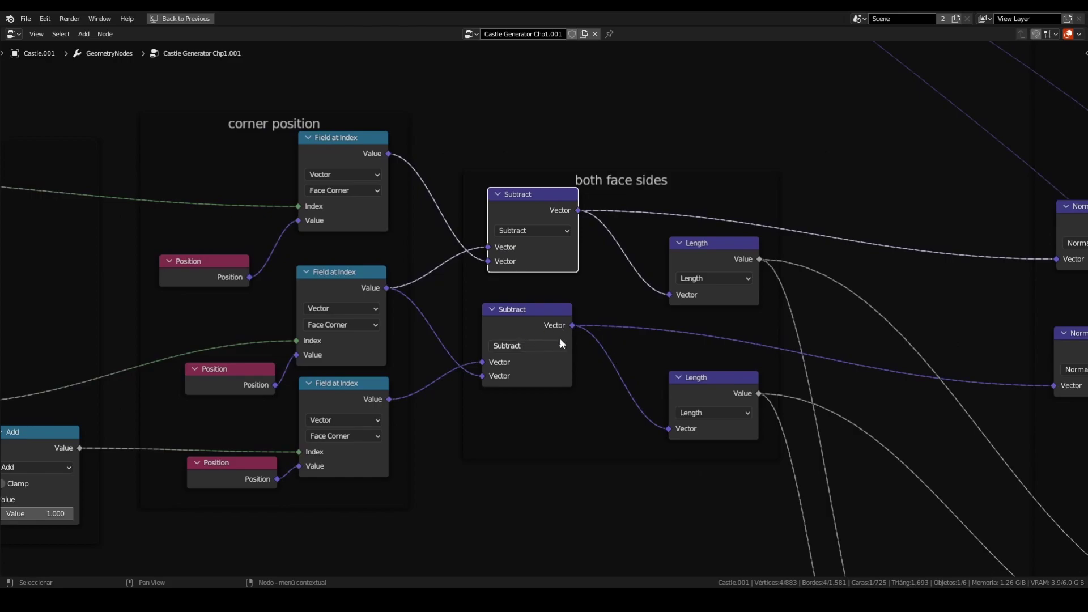
pyautogui.keyDown('ctrl'); pyautogui.hscroll(8, 377, 339); pyautogui.keyUp('ctrl')
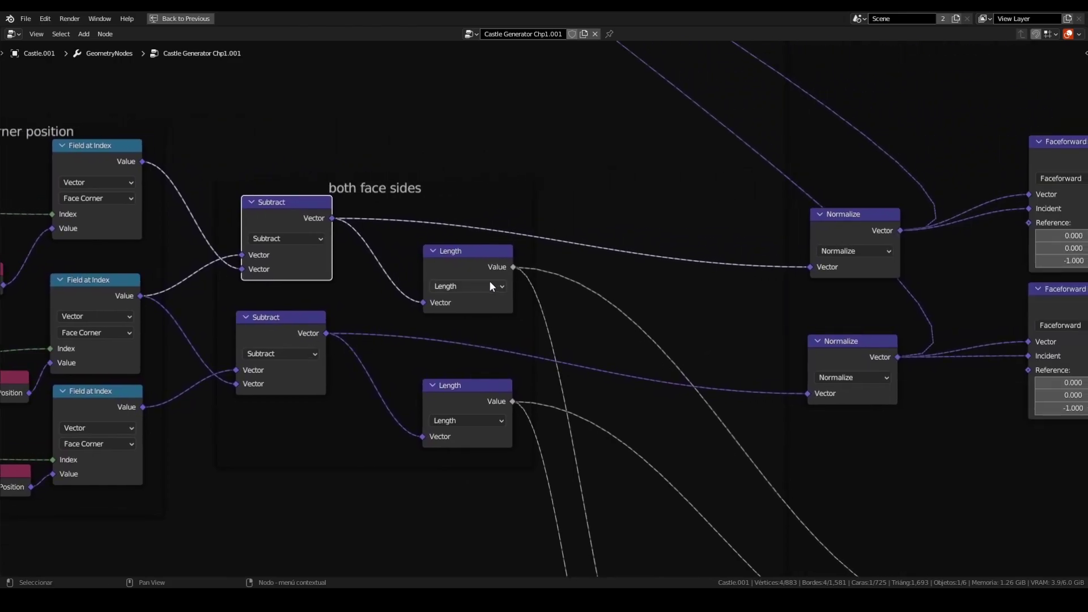
pyautogui.moveTo(492, 286); pyautogui.dragTo(476, 267, button='middle')
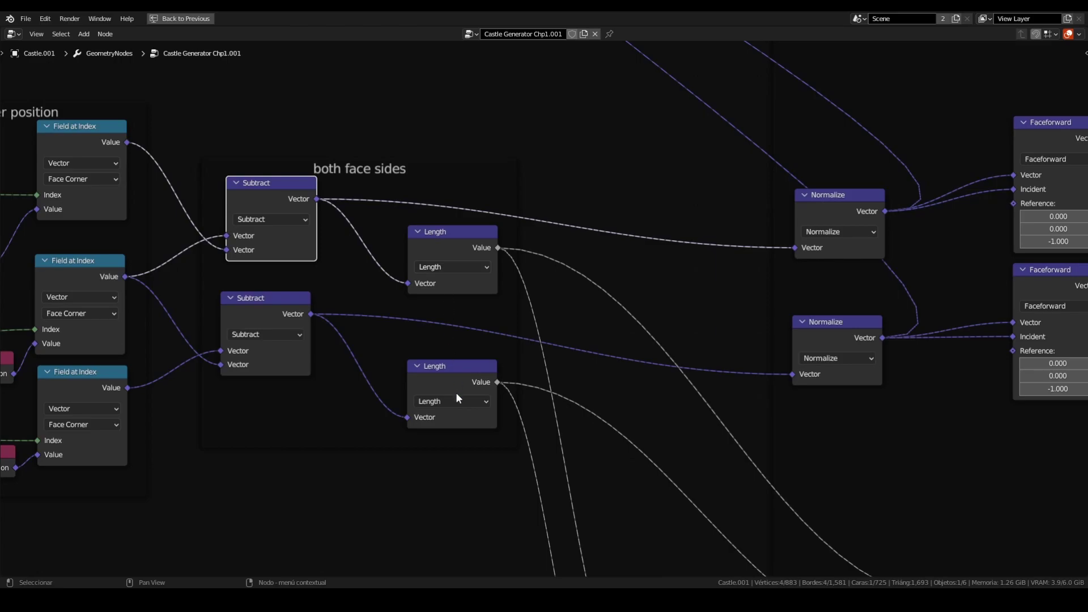
pyautogui.moveTo(464, 417)
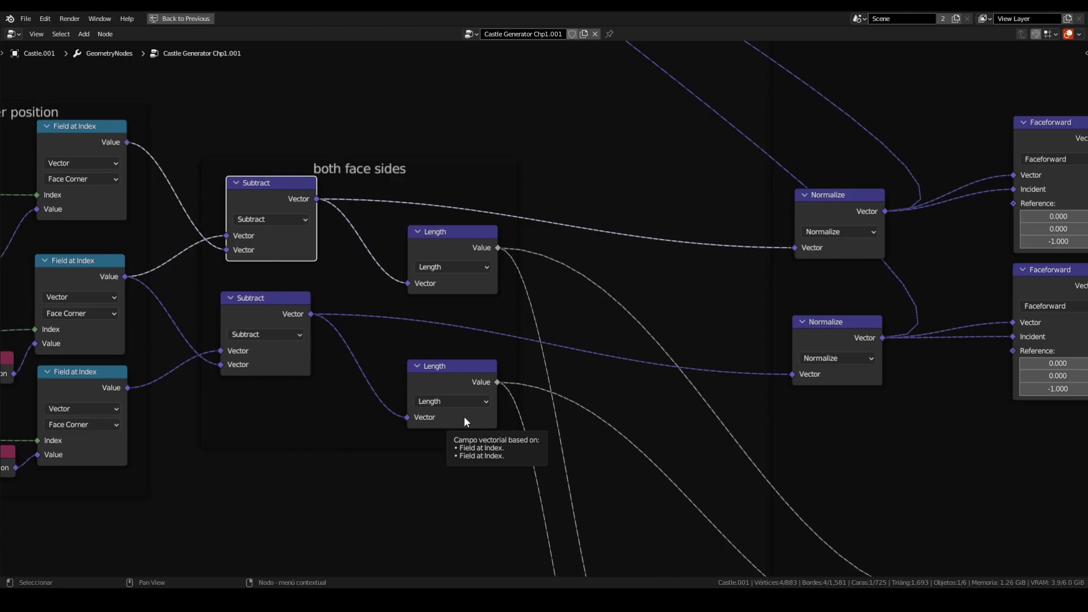
# Trace the outputs of both Length nodes to the length up and length side switch nodes
pyautogui.scroll(-3, 464, 417)
pyautogui.moveTo(504, 432); pyautogui.dragTo(435, 307, button='middle')
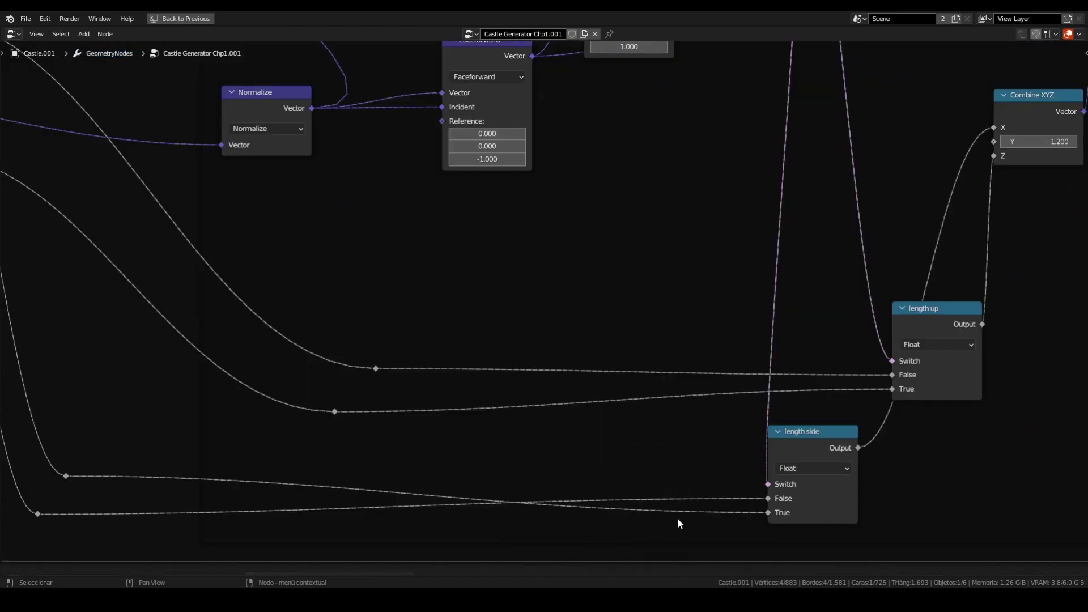
pyautogui.scroll(-4, 704, 489)
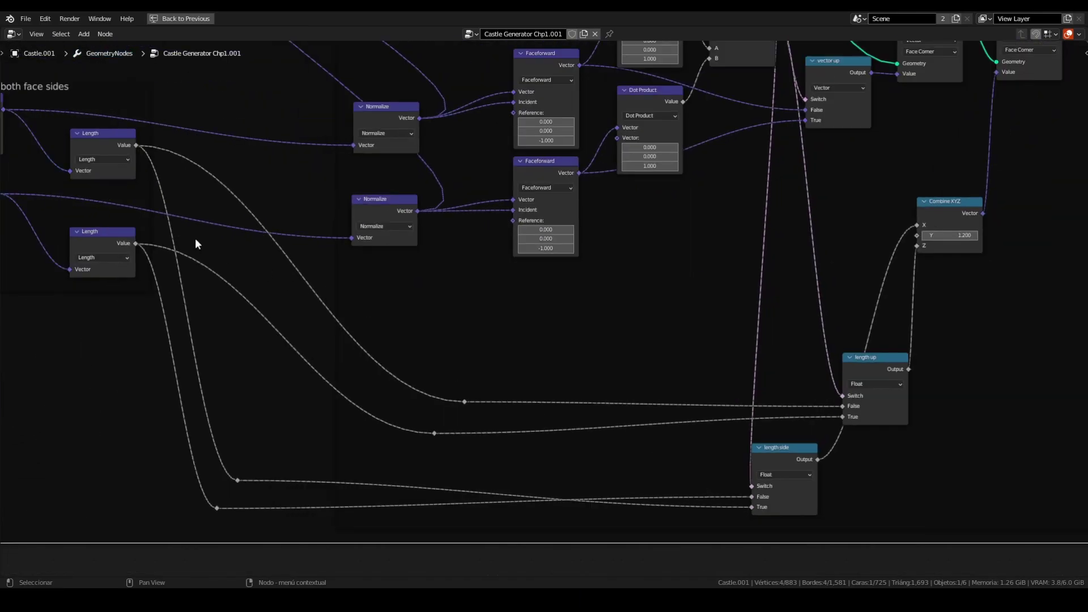
pyautogui.moveTo(119, 198); pyautogui.dragTo(391, 208, button='middle')
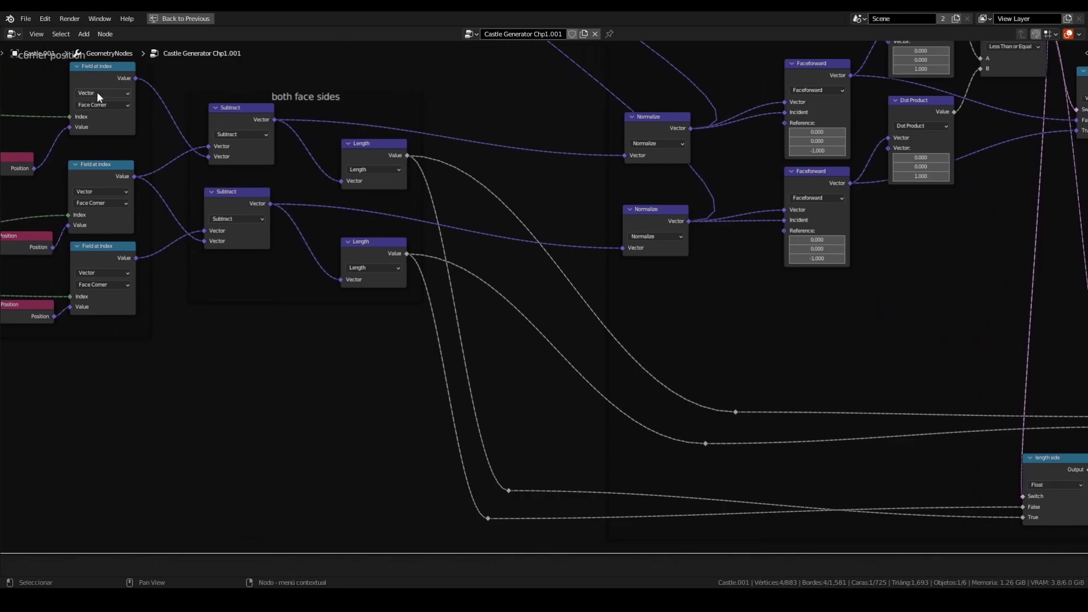
pyautogui.moveTo(108, 94); pyautogui.dragTo(322, 120, button='middle')
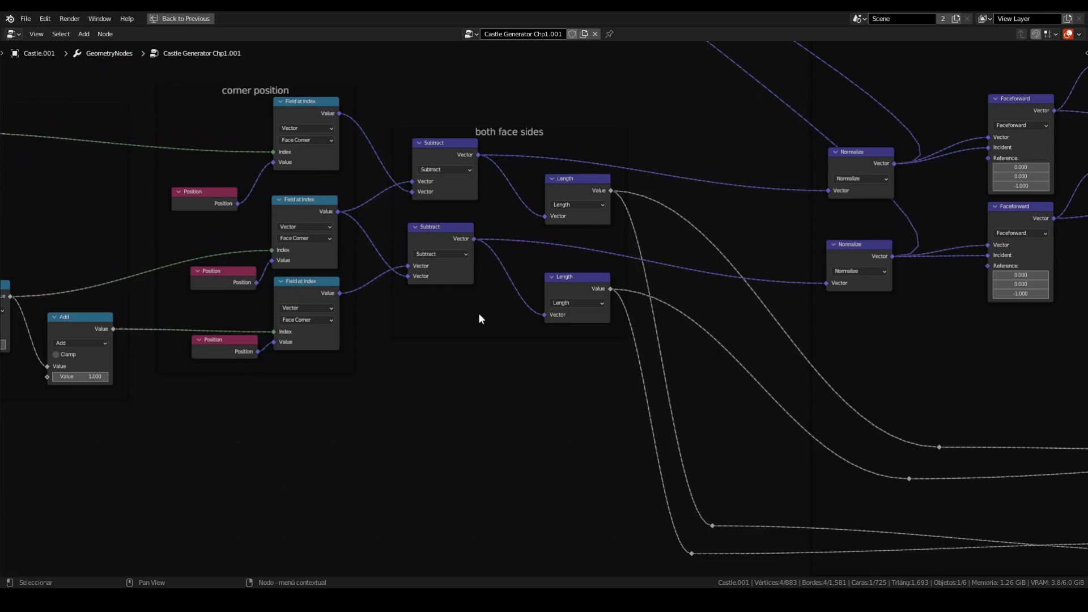
pyautogui.moveTo(549, 338); pyautogui.dragTo(144, 274, button='middle')
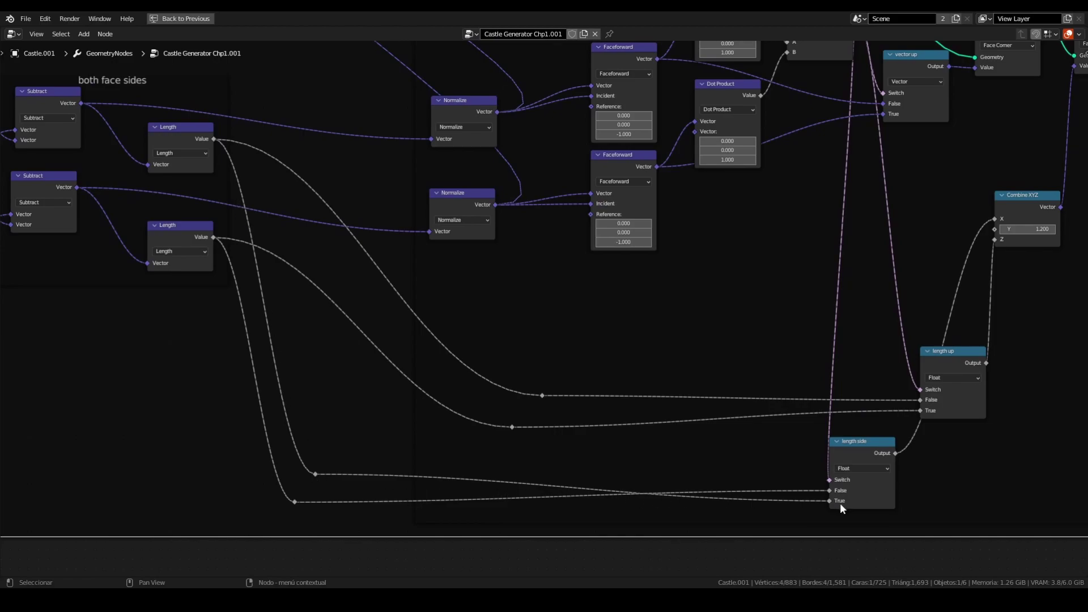
pyautogui.moveTo(842, 503); pyautogui.dragTo(794, 498, button='middle')
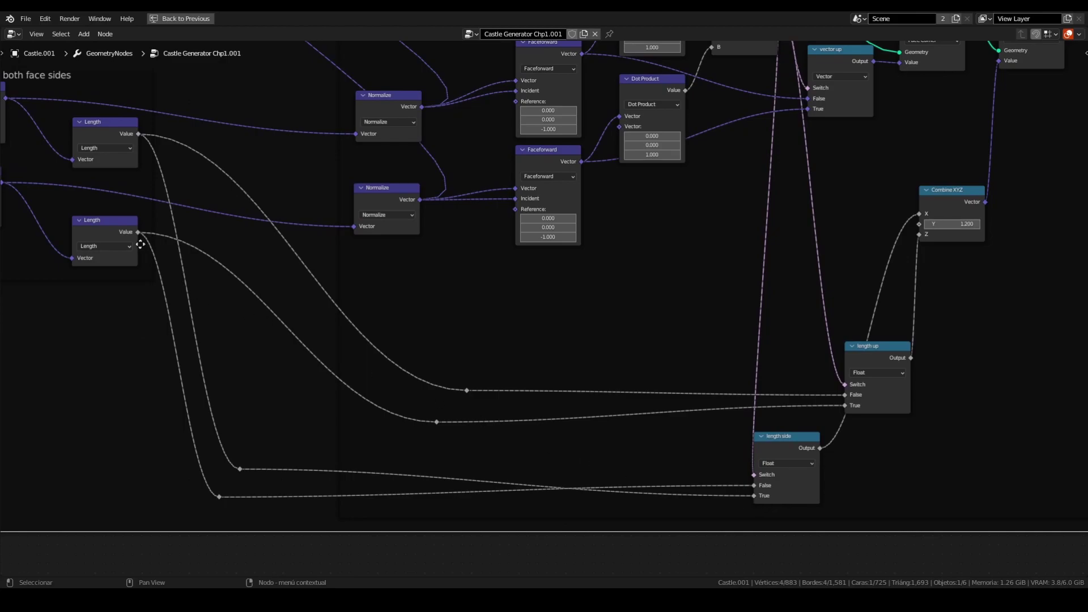
pyautogui.moveTo(131, 236); pyautogui.dragTo(259, 261, button='middle')
# Shift the length side switch node slightly within its frame
pyautogui.moveTo(832, 506); pyautogui.dragTo(535, 465, button='middle')
pyautogui.scroll(5, 673, 454)
pyautogui.moveTo(661, 463); pyautogui.dragTo(675, 471)
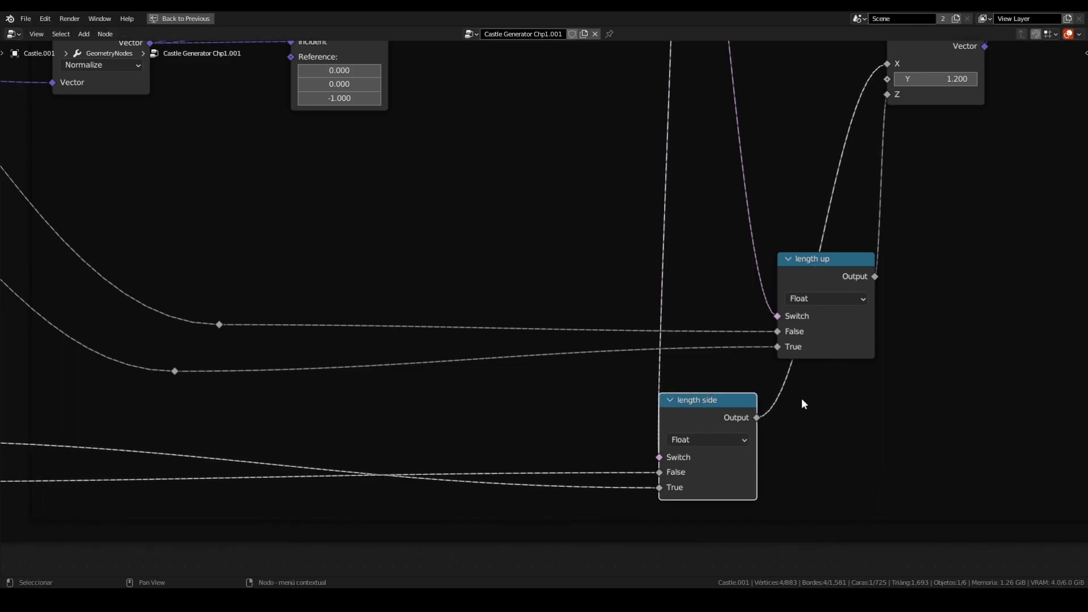
pyautogui.moveTo(767, 400); pyautogui.dragTo(703, 411, button='middle')
pyautogui.moveTo(659, 413); pyautogui.dragTo(657, 412)
pyautogui.moveTo(640, 402); pyautogui.dragTo(713, 428, button='middle')
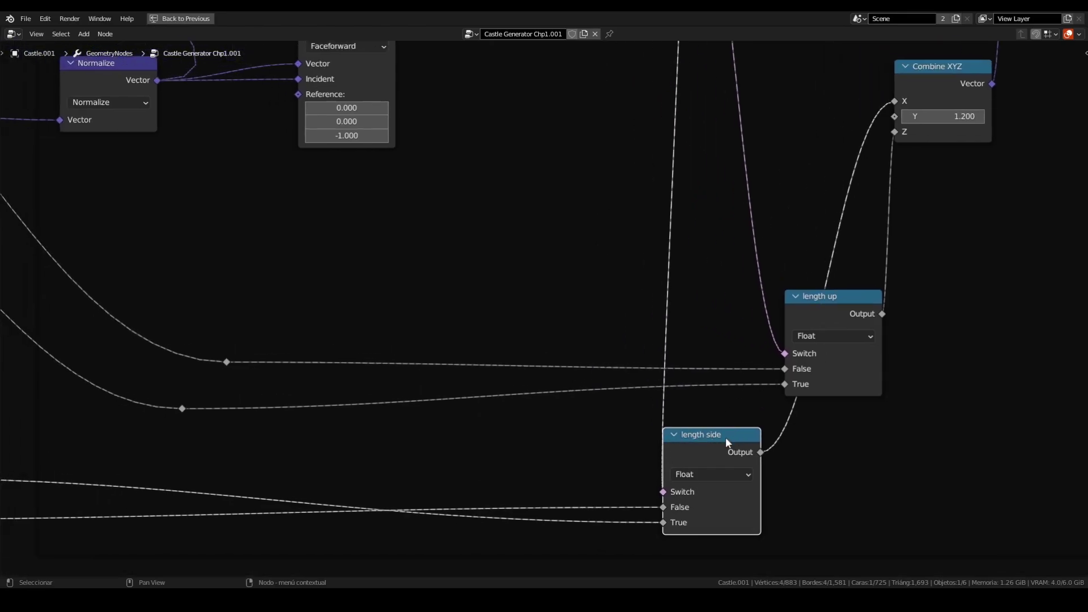
# Shift the length up switch node slightly down and move the Combine XYZ node farther away from it
pyautogui.scroll(-4, 718, 447)
pyautogui.moveTo(590, 435); pyautogui.dragTo(854, 463, button='middle')
pyautogui.keyDown('ctrl'); pyautogui.hscroll(6, 712, 444); pyautogui.keyUp('ctrl')
pyautogui.moveTo(926, 368); pyautogui.dragTo(928, 367)
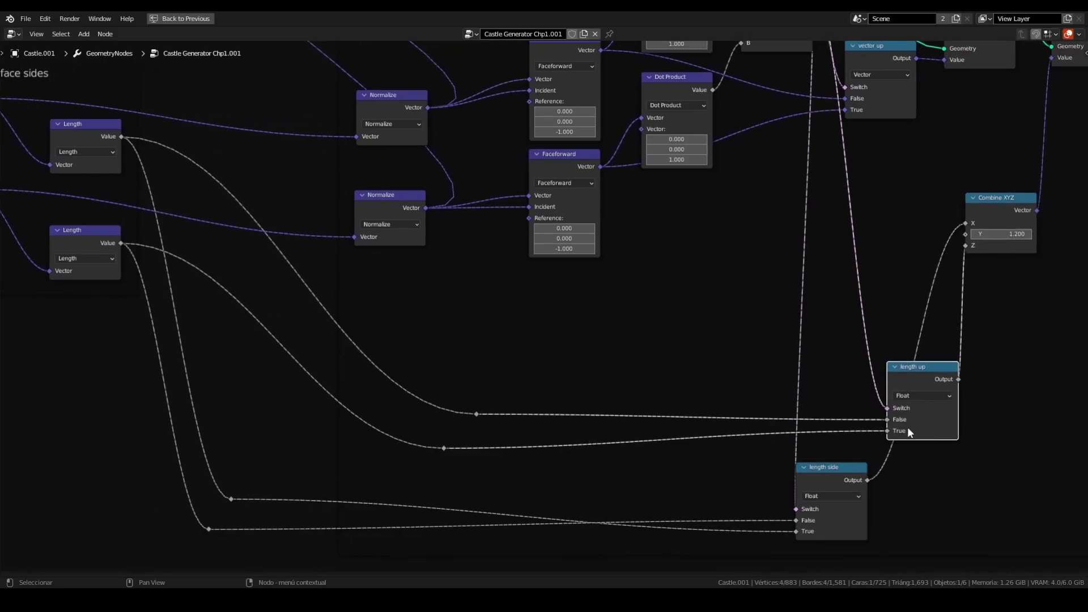
pyautogui.moveTo(912, 371); pyautogui.dragTo(934, 390)
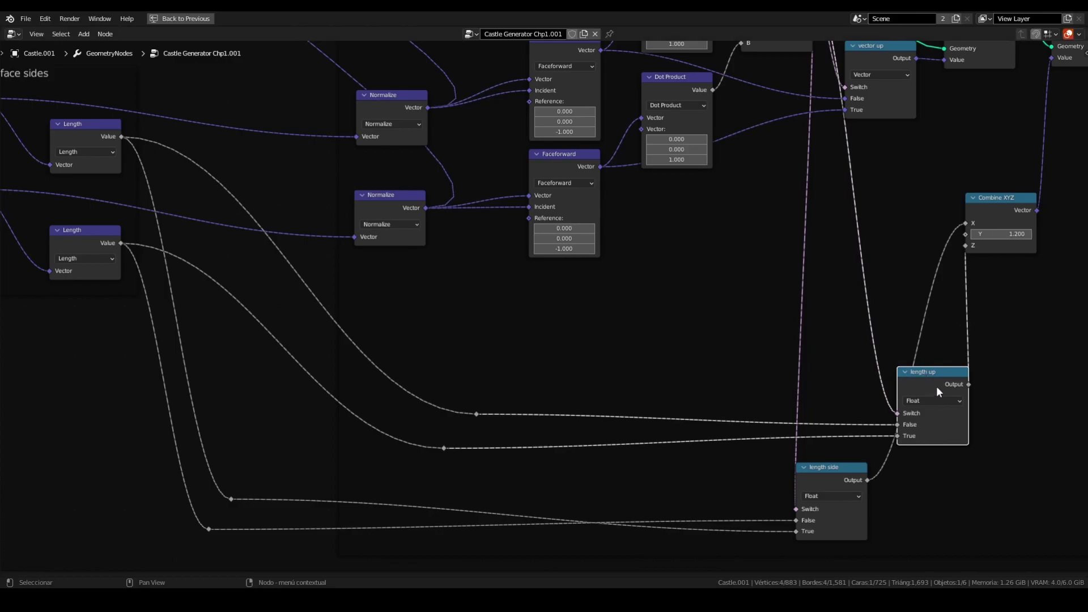
pyautogui.moveTo(924, 345); pyautogui.dragTo(796, 343, button='middle')
pyautogui.click(887, 205)
pyautogui.moveTo(888, 208); pyautogui.dragTo(941, 209)
# Move the length up node directly above length side and check the links into Combine XYZ
pyautogui.moveTo(901, 192); pyautogui.dragTo(744, 270, button='middle')
pyautogui.moveTo(761, 339); pyautogui.dragTo(755, 286, button='middle')
pyautogui.scroll(2, 685, 432)
pyautogui.keyDown('shift'); pyautogui.scroll(-1, 674, 397); pyautogui.keyUp('shift')
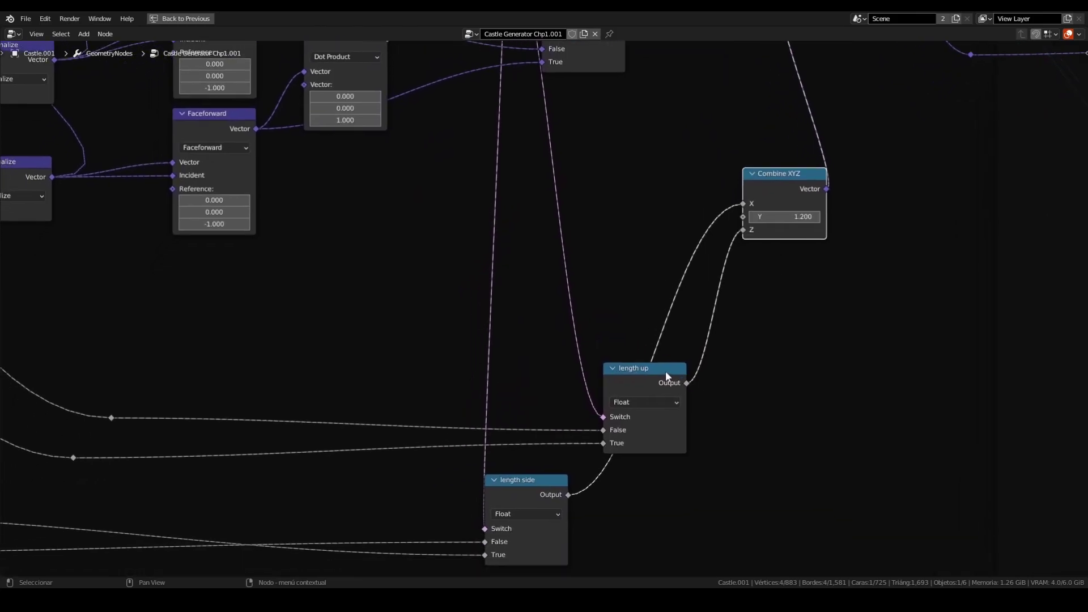
pyautogui.moveTo(642, 369); pyautogui.dragTo(543, 351)
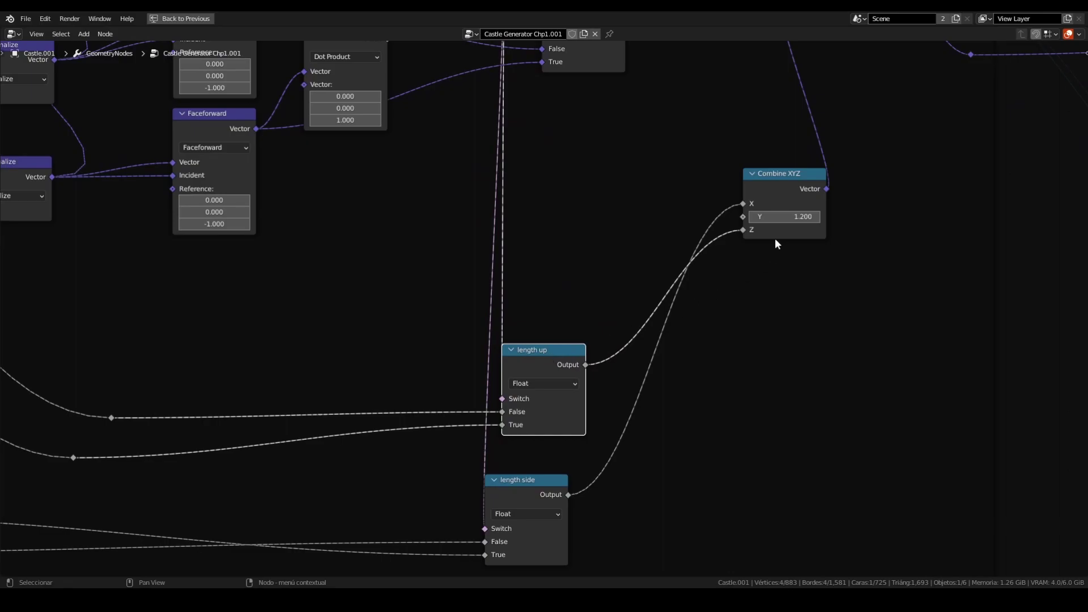
pyautogui.moveTo(753, 232)
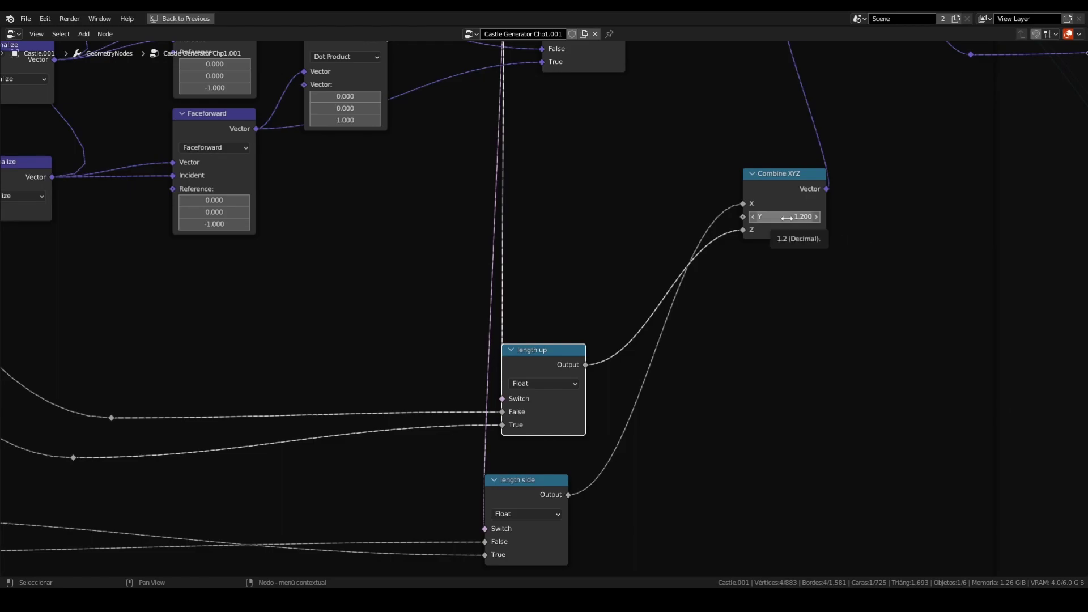
# Return to the both face sides frame and examine where the Subtract vector outputs lead
pyautogui.scroll(-3, 786, 218)
pyautogui.moveTo(787, 201); pyautogui.dragTo(957, 328, button='middle')
pyautogui.moveTo(446, 309); pyautogui.dragTo(791, 321, button='middle')
pyautogui.moveTo(643, 293); pyautogui.dragTo(808, 264, button='middle')
pyautogui.scroll(4, 542, 191)
pyautogui.moveTo(575, 189); pyautogui.dragTo(622, 183, button='middle')
pyautogui.moveTo(718, 212); pyautogui.dragTo(650, 244, button='middle')
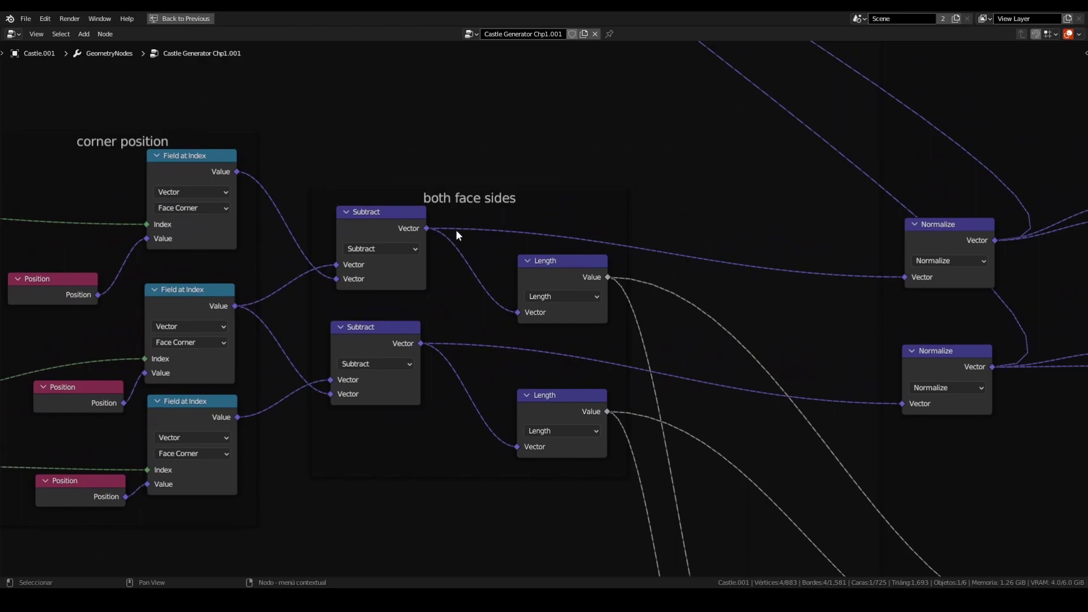
pyautogui.moveTo(457, 229); pyautogui.dragTo(440, 190, button='middle')
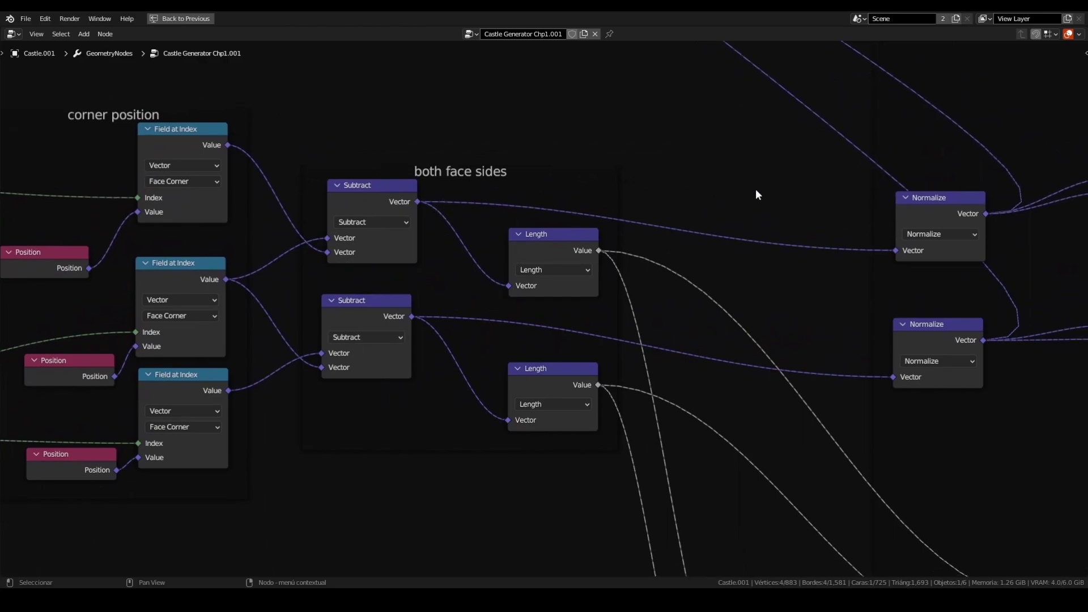
# Move the upper Normalize node up and nearer to Faceforward, and shift the lower Normalize node slightly up
pyautogui.moveTo(766, 193); pyautogui.dragTo(349, 247, button='middle')
pyautogui.moveTo(488, 254); pyautogui.dragTo(532, 200)
pyautogui.moveTo(515, 390); pyautogui.dragTo(504, 368)
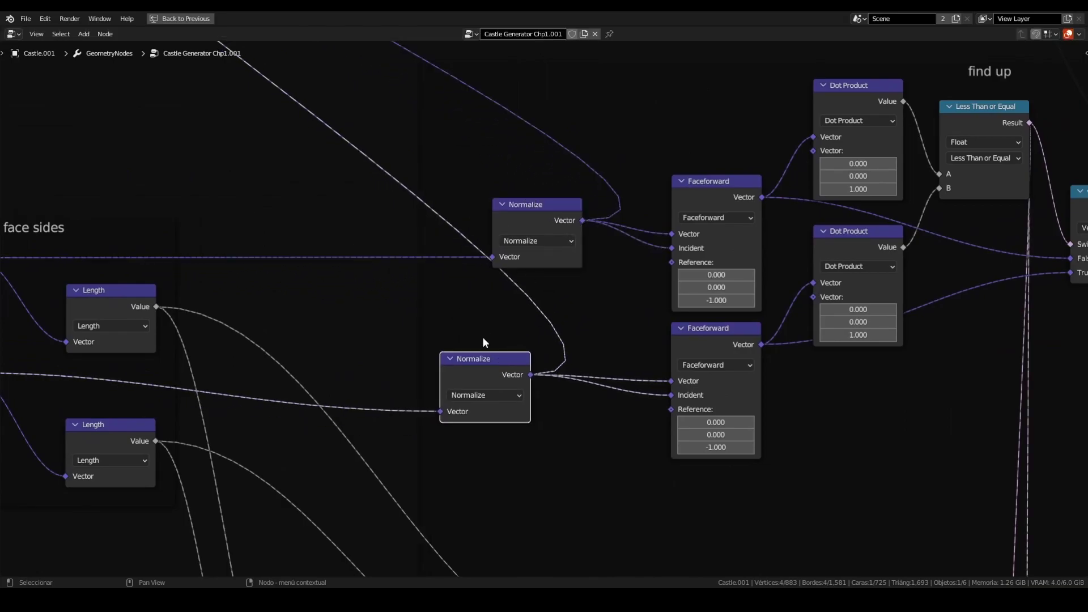
# Trace both Normalize outputs to the Dot Product node in the filter non square frame, selecting the upper Normalize node to highlight its links
pyautogui.scroll(-4, 515, 330)
pyautogui.moveTo(371, 202); pyautogui.dragTo(434, 356, button='middle')
pyautogui.scroll(4, 339, 170)
pyautogui.moveTo(344, 170); pyautogui.dragTo(365, 234, button='middle')
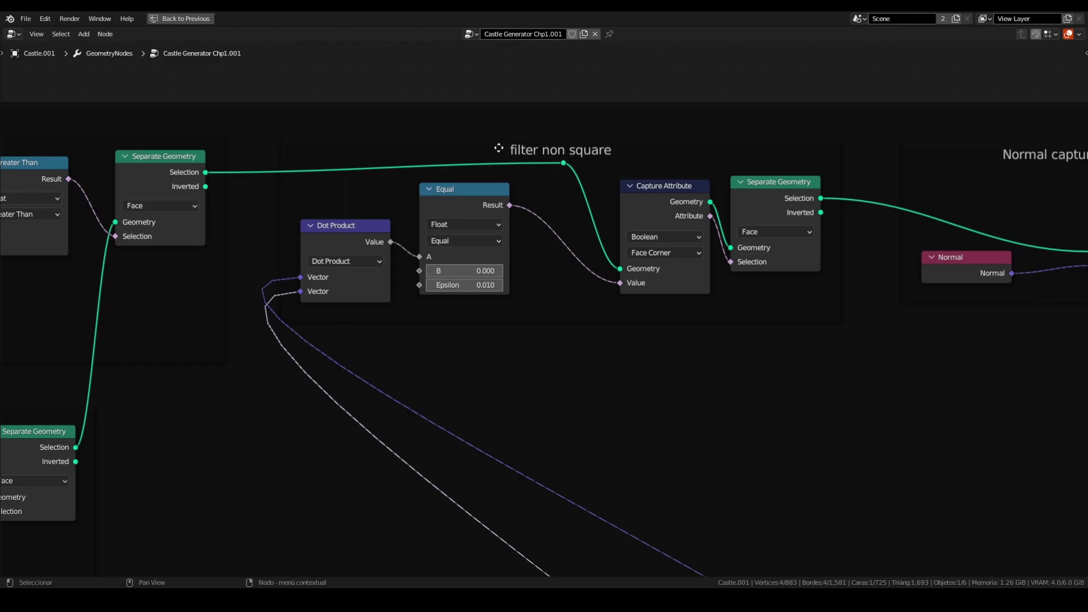
pyautogui.scroll(-6, 407, 329)
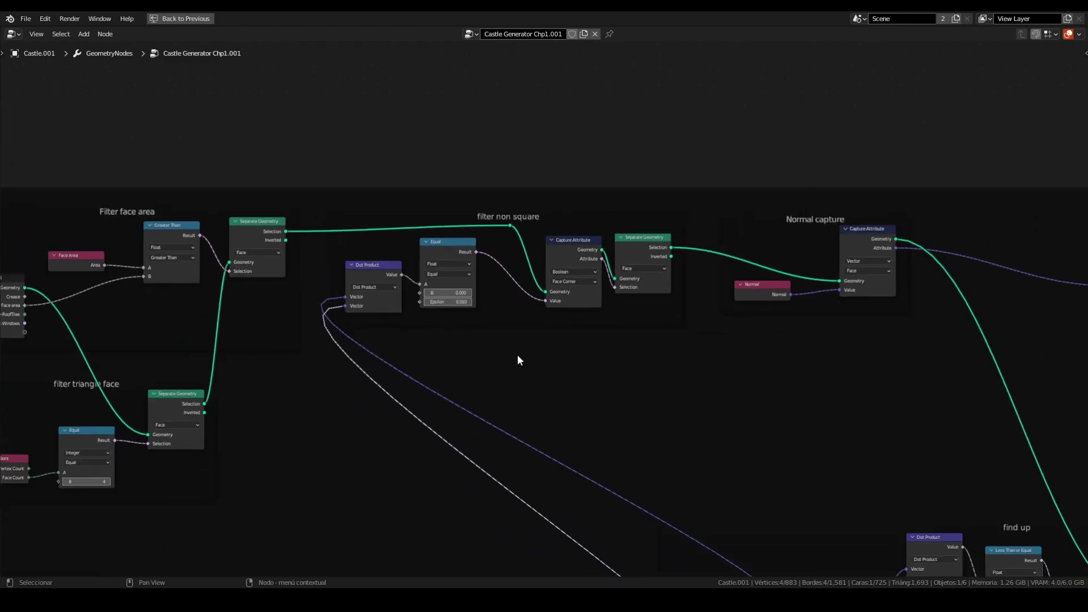
pyautogui.moveTo(537, 367); pyautogui.dragTo(464, 223, button='middle')
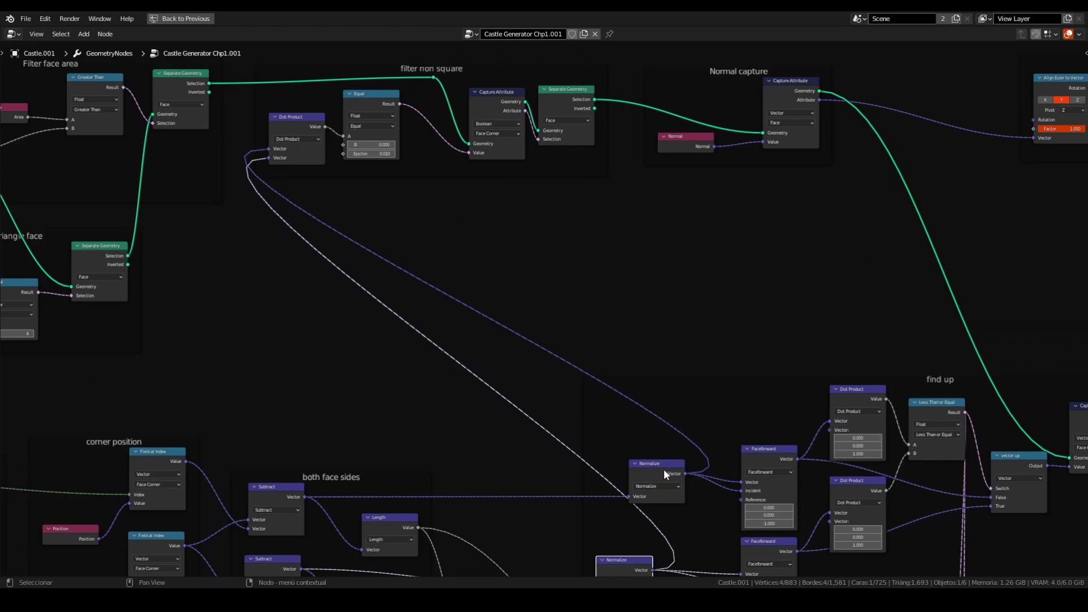
pyautogui.click(689, 460)
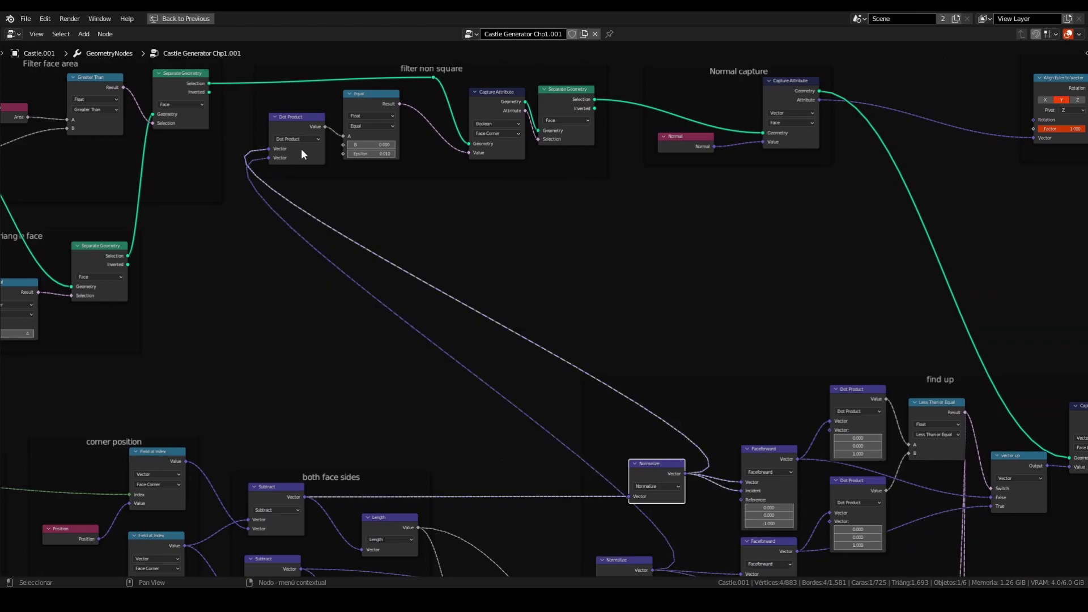
# Select the lower Normalize node, then the Dot Product node in the filter non square frame, to trace the links between them
pyautogui.moveTo(556, 405); pyautogui.dragTo(527, 360, button='middle')
pyautogui.click(592, 522)
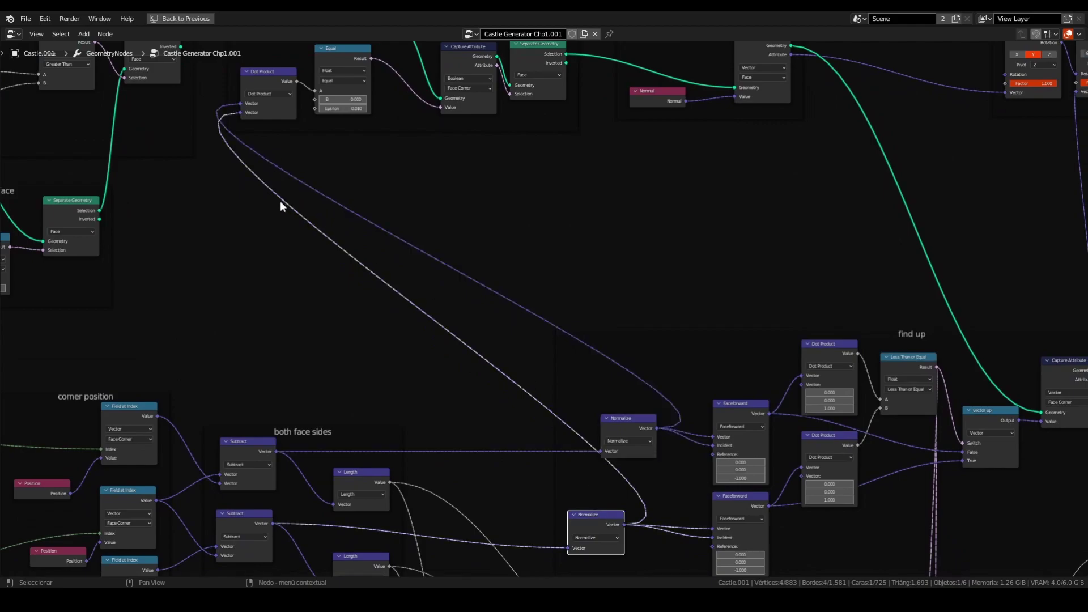
pyautogui.click(276, 114)
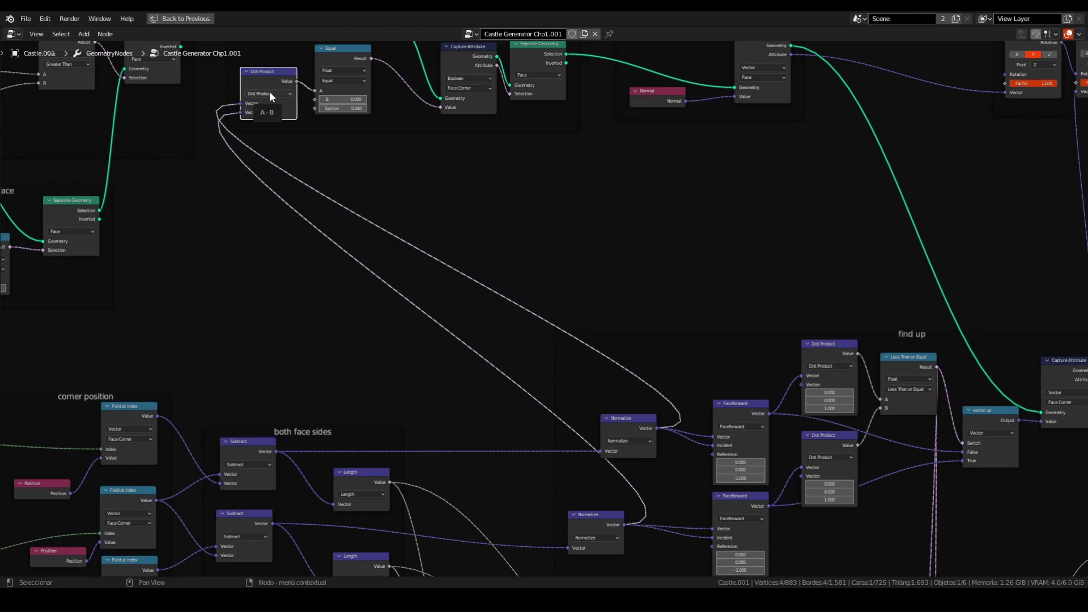
pyautogui.moveTo(699, 357); pyautogui.dragTo(564, 231)
# In the find up frame, nudge the upper Faceforward node up and move the lower Normalize node right, beneath the upper Normalize
pyautogui.moveTo(677, 251); pyautogui.dragTo(347, 43, button='middle')
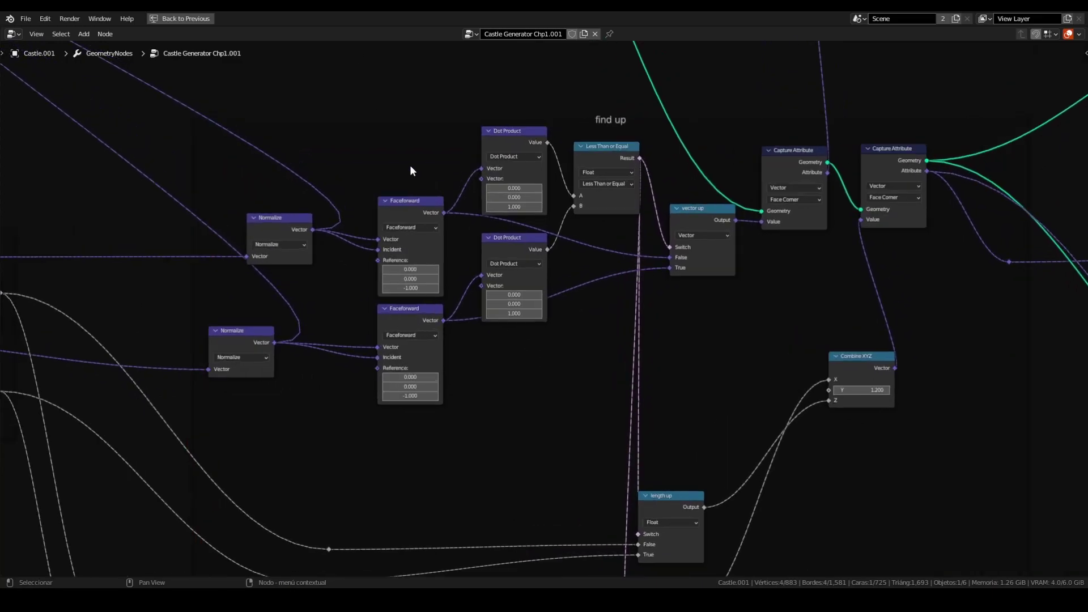
pyautogui.scroll(4, 385, 240)
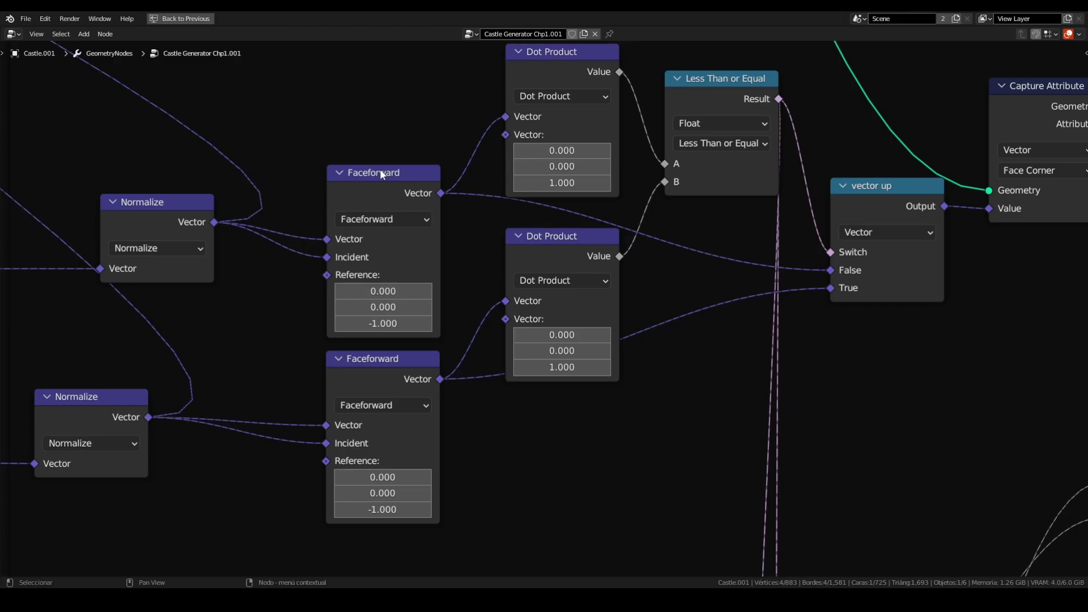
pyautogui.scroll(-1, 380, 168)
pyautogui.moveTo(365, 138); pyautogui.dragTo(324, 166, button='middle')
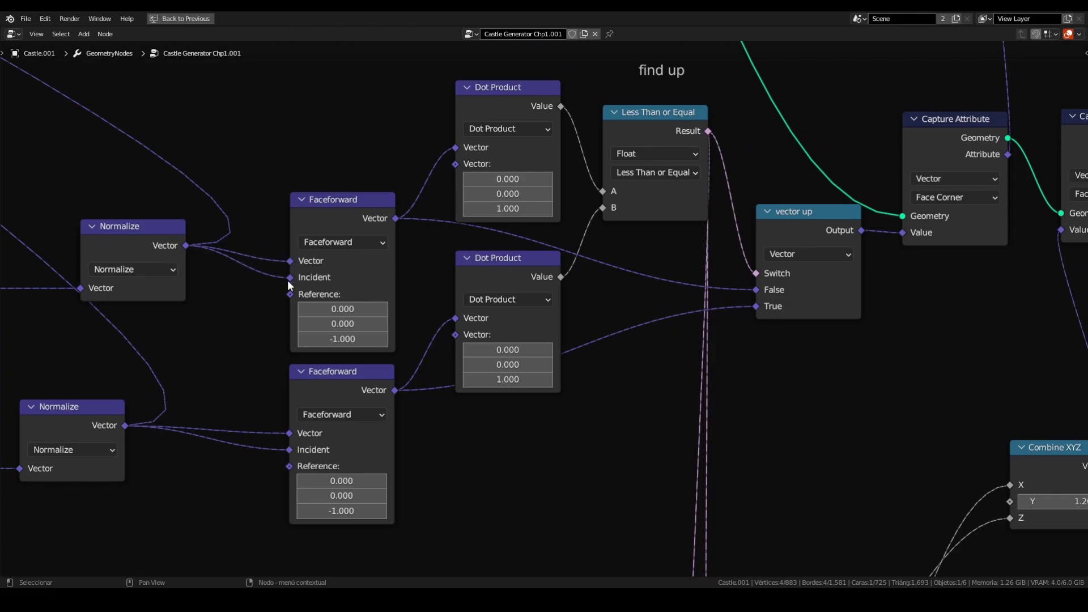
pyautogui.moveTo(338, 207); pyautogui.dragTo(337, 201)
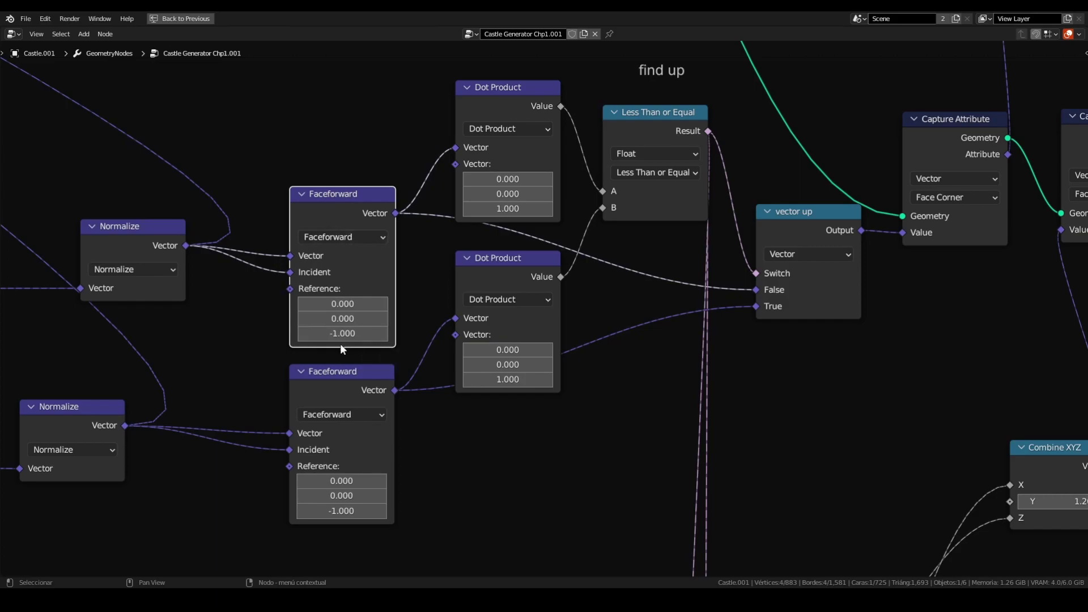
pyautogui.moveTo(260, 357); pyautogui.dragTo(343, 315, button='middle')
pyautogui.moveTo(165, 381); pyautogui.dragTo(216, 380)
pyautogui.hscroll(9, 468, 440)
pyautogui.scroll(5, 468, 440)
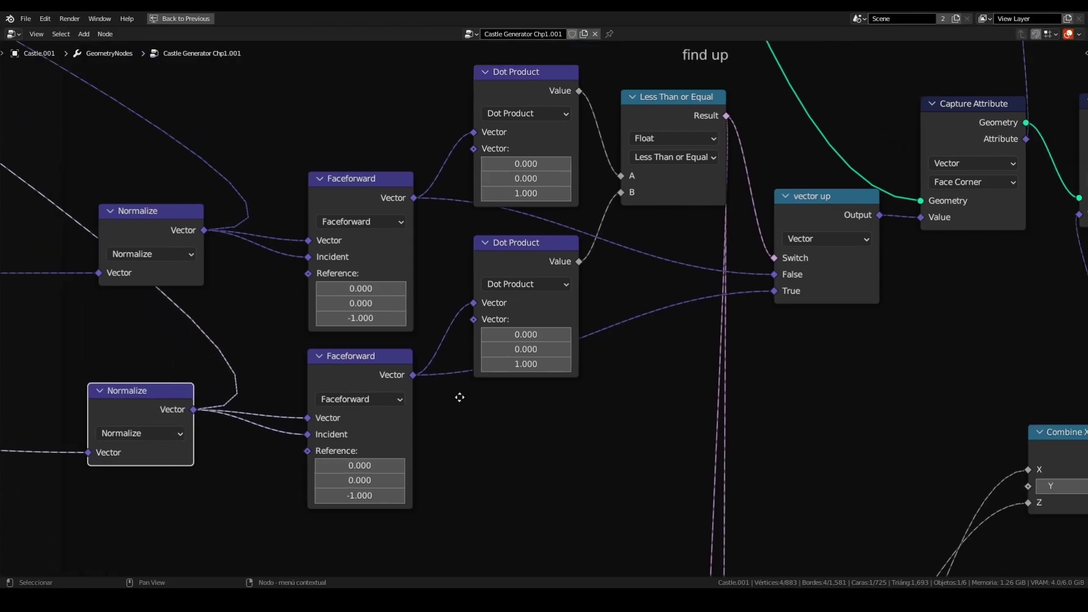
# Raise the upper Dot Product node in the find up frame and reposition the lower Dot Product and Less Than or Equal nodes around it
pyautogui.click(368, 154)
pyautogui.moveTo(369, 154); pyautogui.dragTo(378, 103)
pyautogui.moveTo(384, 341); pyautogui.dragTo(385, 362)
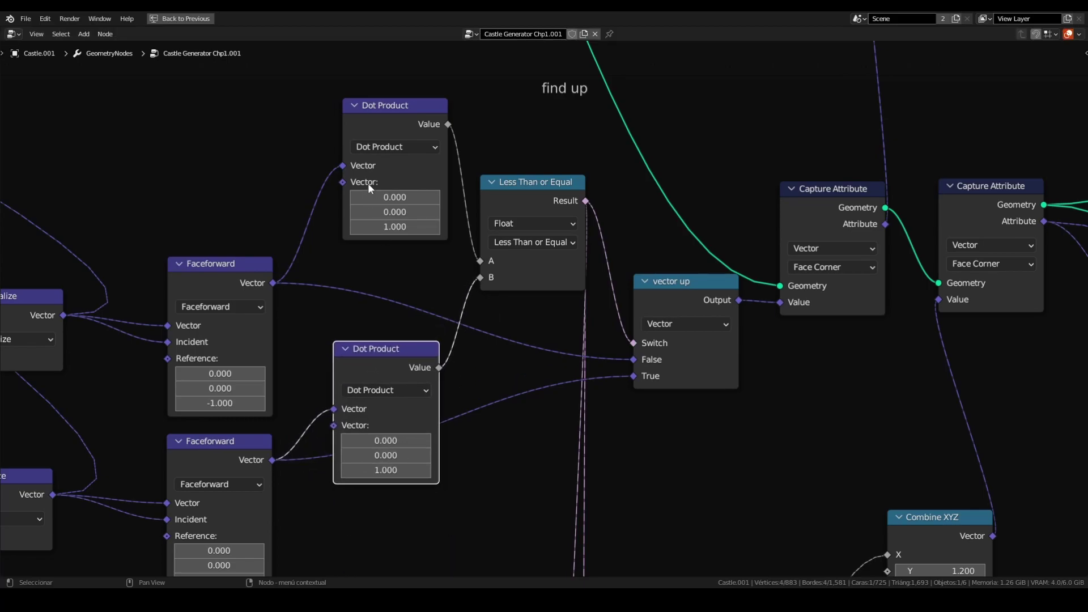
pyautogui.moveTo(526, 199); pyautogui.dragTo(525, 196)
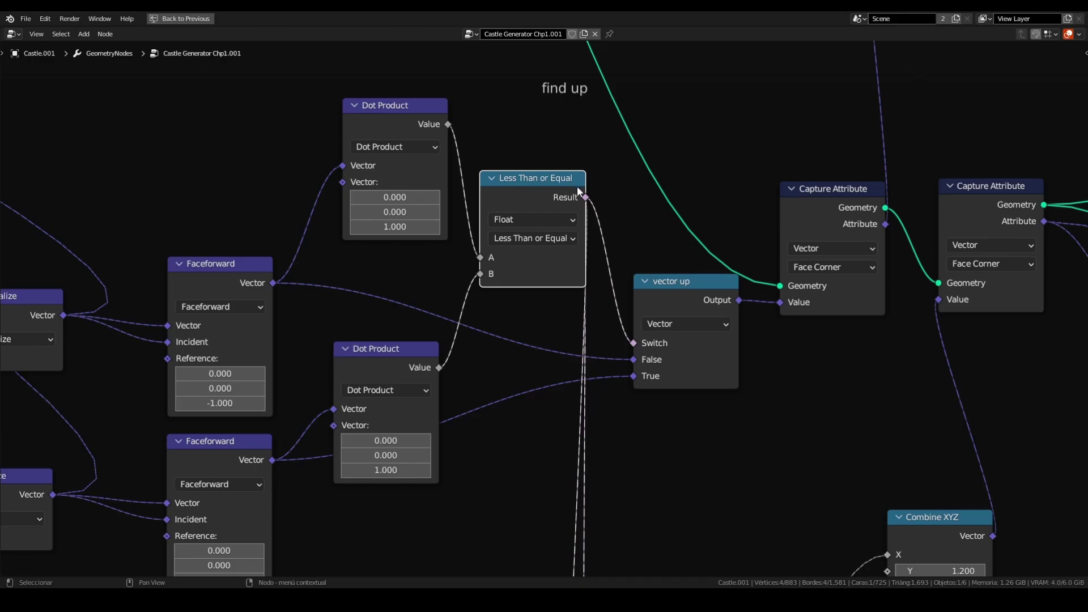
pyautogui.scroll(-1, 576, 185)
pyautogui.moveTo(379, 339); pyautogui.dragTo(383, 291)
pyautogui.scroll(-3, 589, 164)
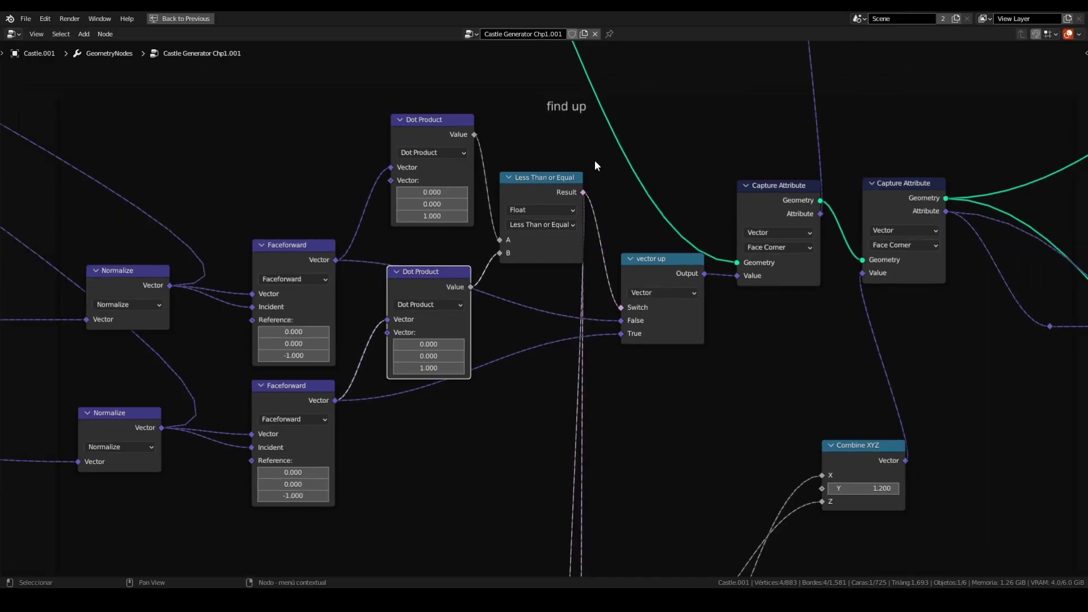
# Move the lower Faceforward node down and nudge the Less Than or Equal node slightly left
pyautogui.moveTo(598, 186); pyautogui.dragTo(517, 173, button='middle')
pyautogui.moveTo(476, 183); pyautogui.dragTo(466, 180)
pyautogui.moveTo(231, 376); pyautogui.dragTo(237, 418)
pyautogui.scroll(-2, 468, 225)
# Shift the length up and length side nodes to the right and raise the lower Dot Product node closer to the upper one
pyautogui.moveTo(518, 413); pyautogui.dragTo(501, 316, button='middle')
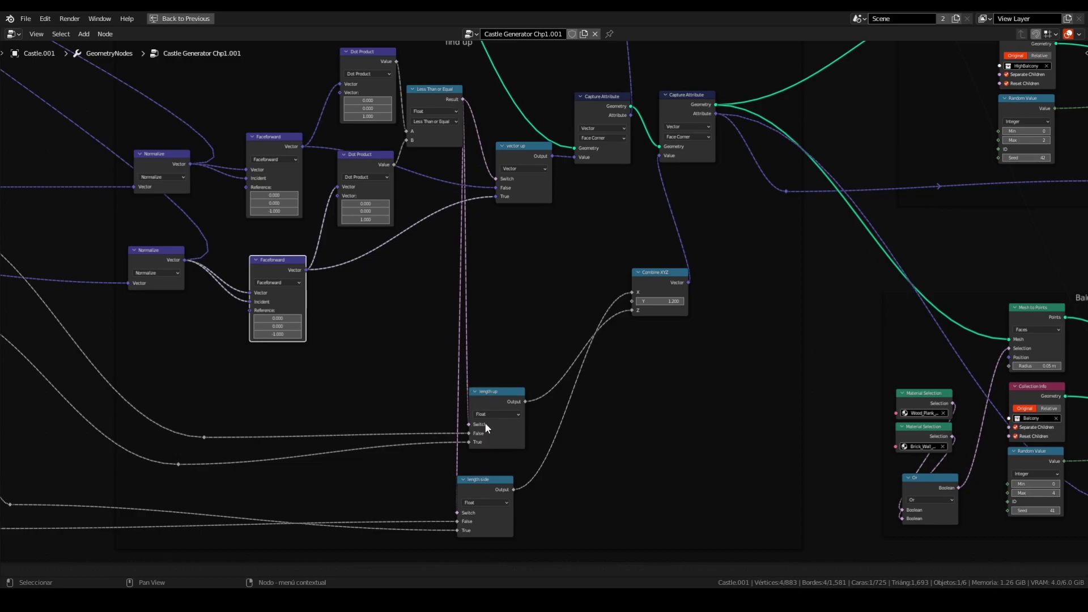
pyautogui.moveTo(484, 417); pyautogui.dragTo(508, 408)
pyautogui.moveTo(499, 476); pyautogui.dragTo(504, 474)
pyautogui.moveTo(366, 153); pyautogui.dragTo(368, 137)
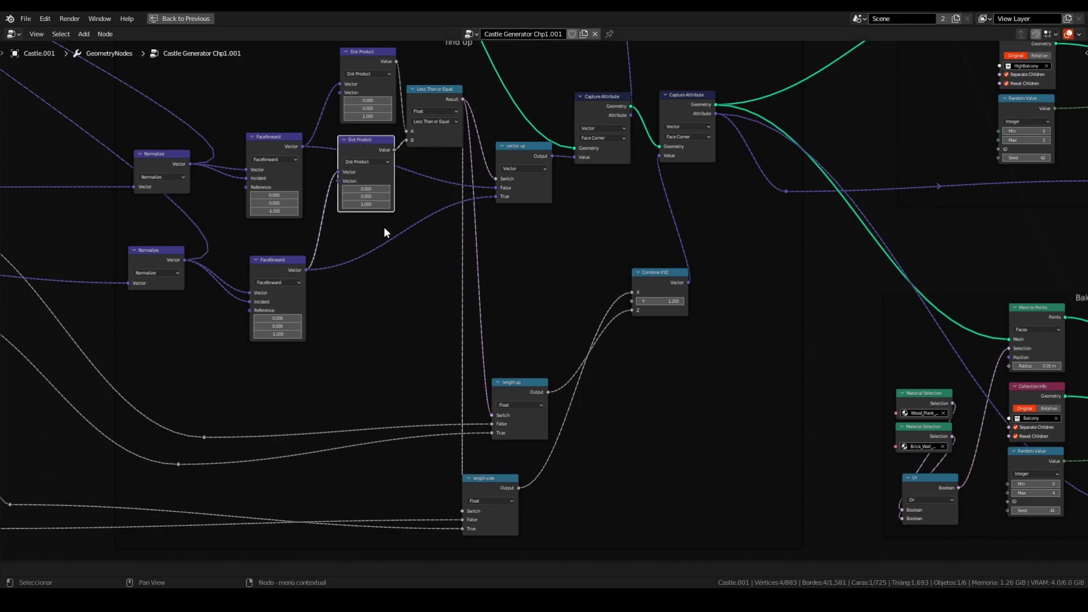
# Move the Less Than or Equal node down, below the level of both Dot Product nodes in the find up frame
pyautogui.moveTo(384, 232); pyautogui.dragTo(386, 269, button='middle')
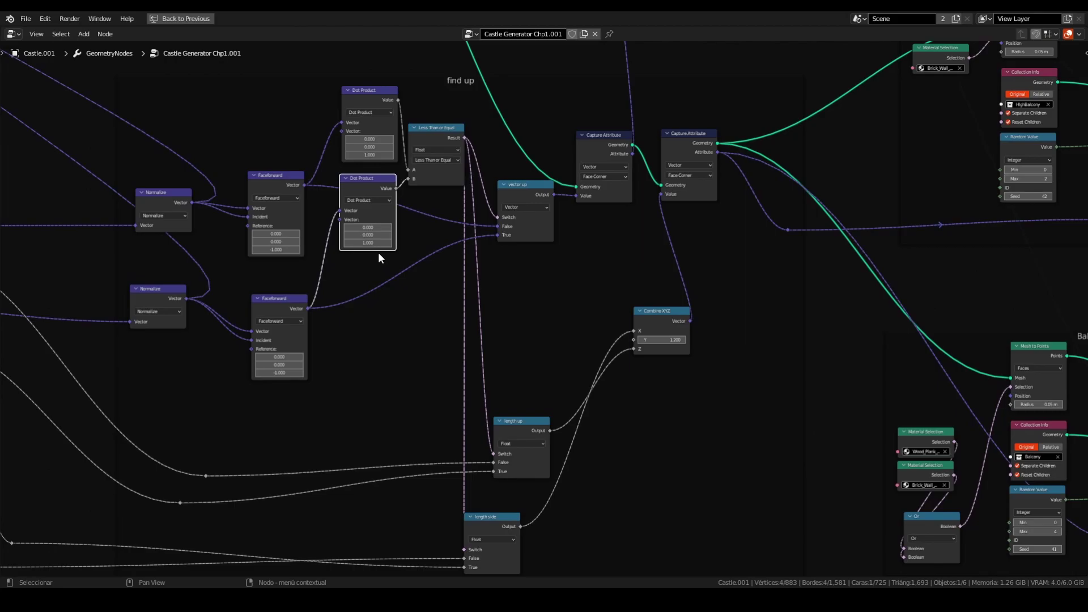
pyautogui.scroll(4, 376, 234)
pyautogui.moveTo(386, 231); pyautogui.dragTo(398, 277, button='middle')
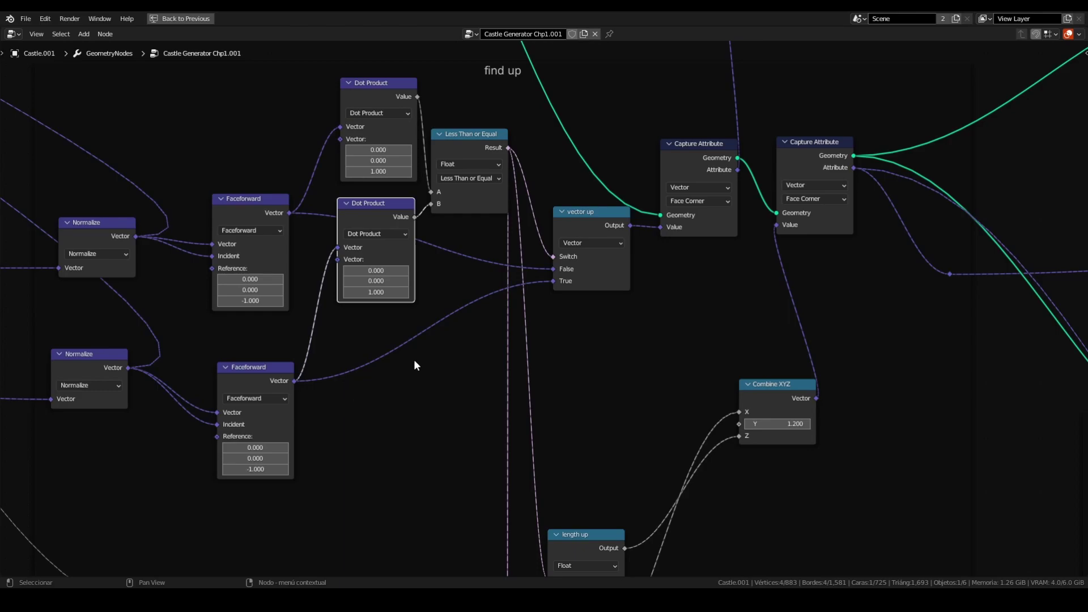
pyautogui.moveTo(465, 143); pyautogui.dragTo(470, 383)
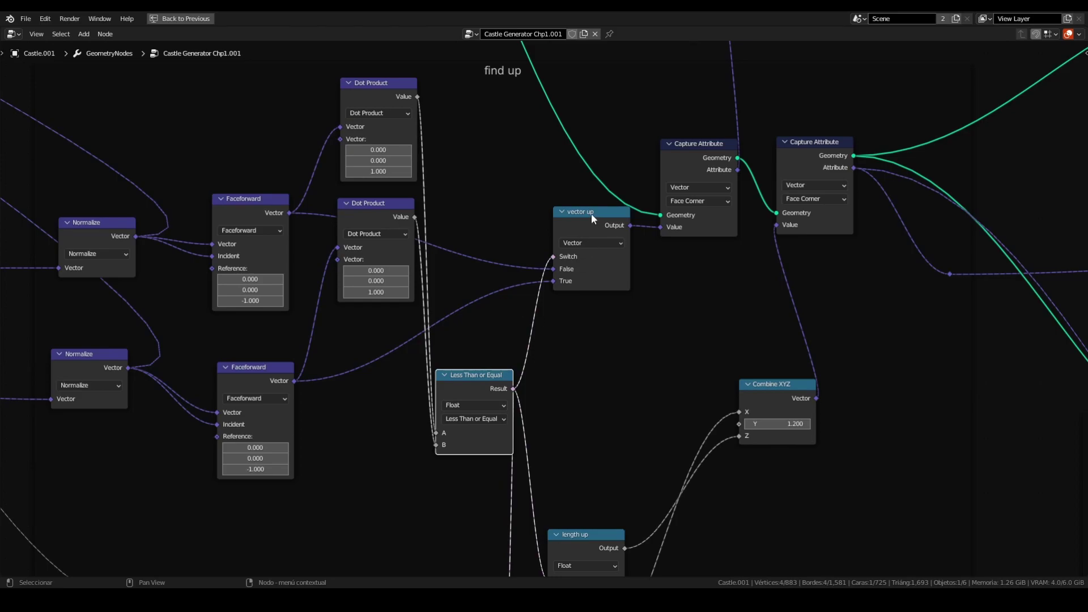
# Shift the vector up node slightly down and select each Faceforward node to trace its link into the False and True inputs
pyautogui.moveTo(592, 218); pyautogui.dragTo(586, 224)
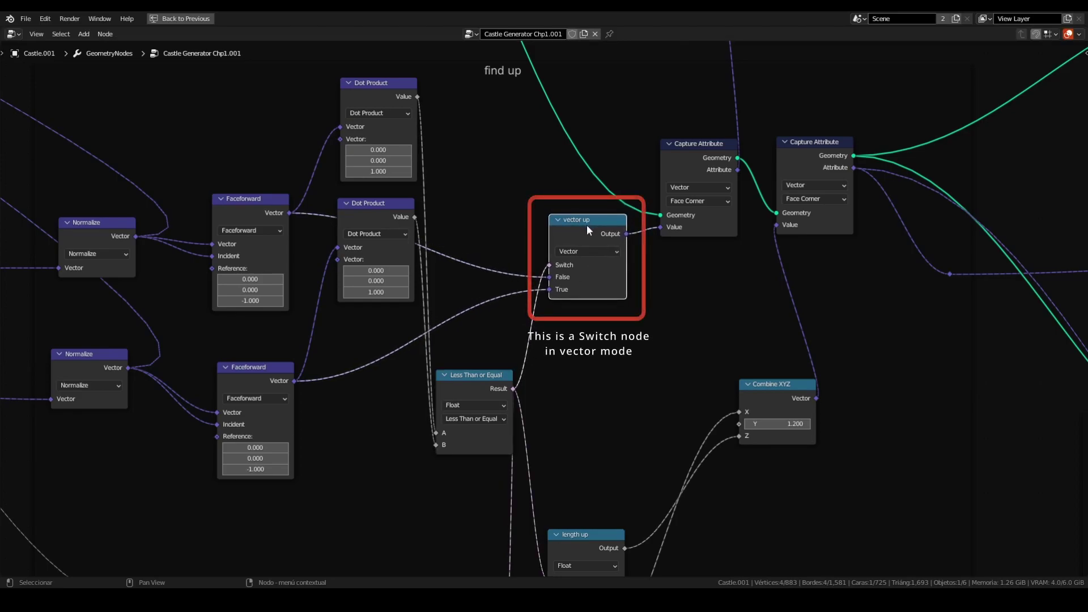
pyautogui.click(253, 206)
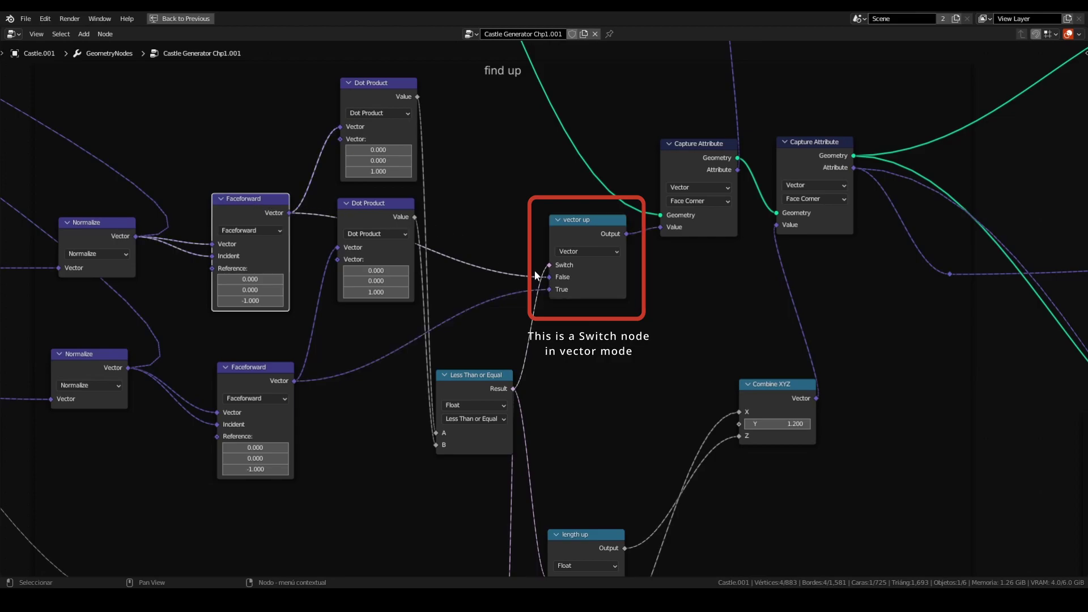
pyautogui.click(249, 377)
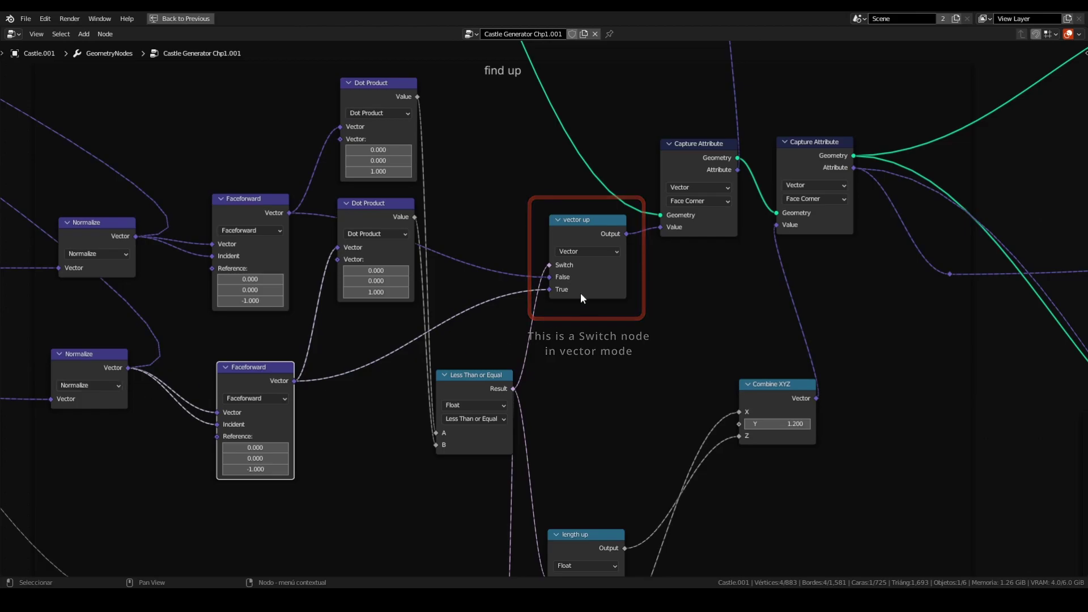
# Follow the geometry link from the face filters through Normal capture to the Capture Attribute nodes in the find up frame
pyautogui.scroll(-5, 611, 287)
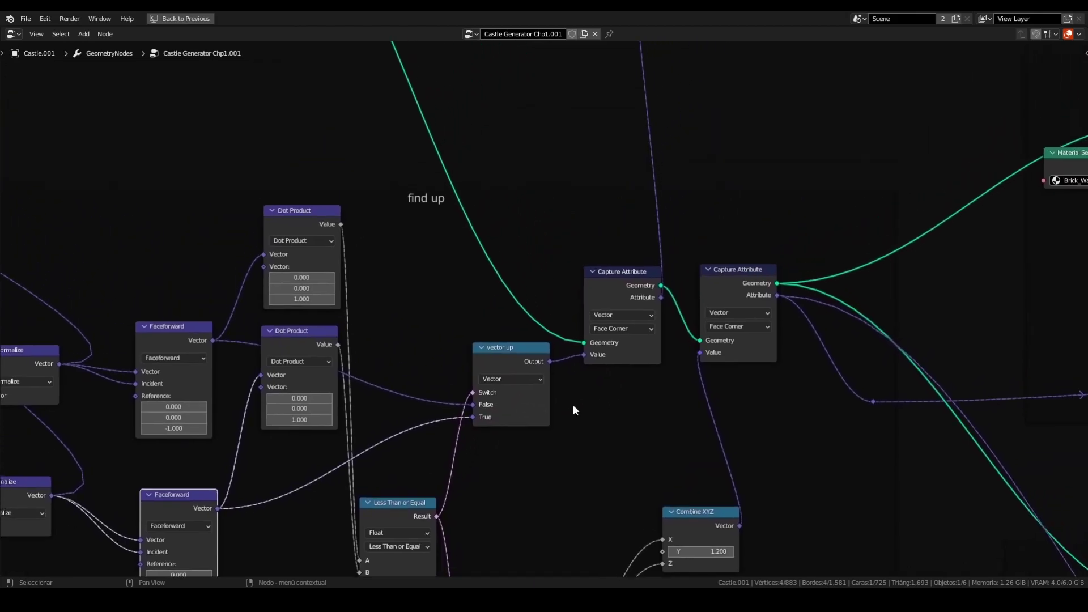
pyautogui.moveTo(544, 327); pyautogui.dragTo(589, 385, button='middle')
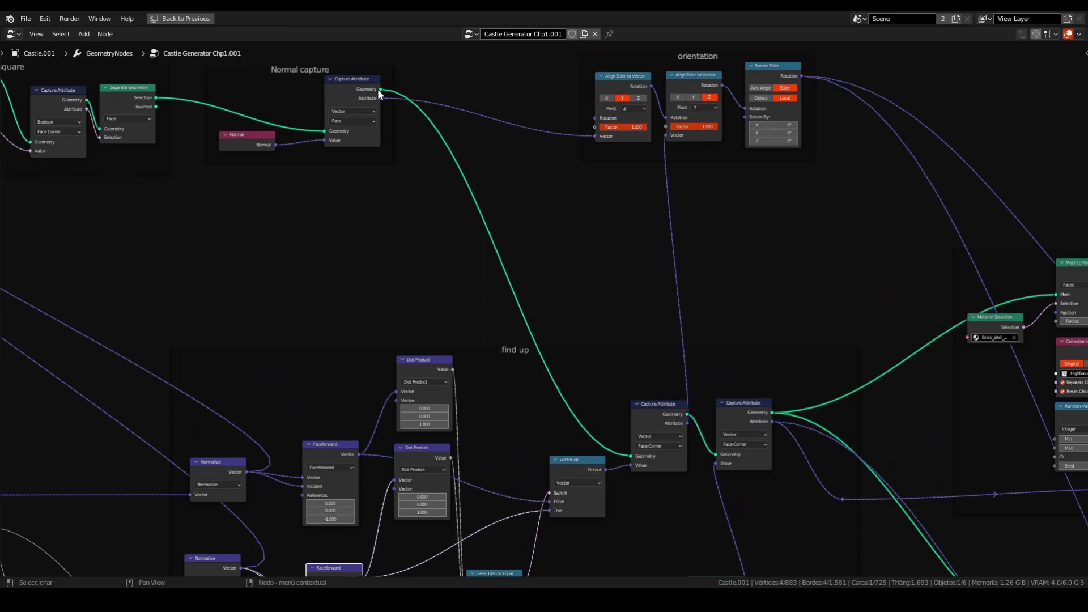
pyautogui.moveTo(171, 115)
pyautogui.mouseDown(button='middle')
pyautogui.moveTo(196, 116)
pyautogui.moveTo(165, 121)
pyautogui.moveTo(482, 127)
pyautogui.mouseUp(button='middle')
pyautogui.moveTo(77, 146); pyautogui.dragTo(365, 149, button='middle')
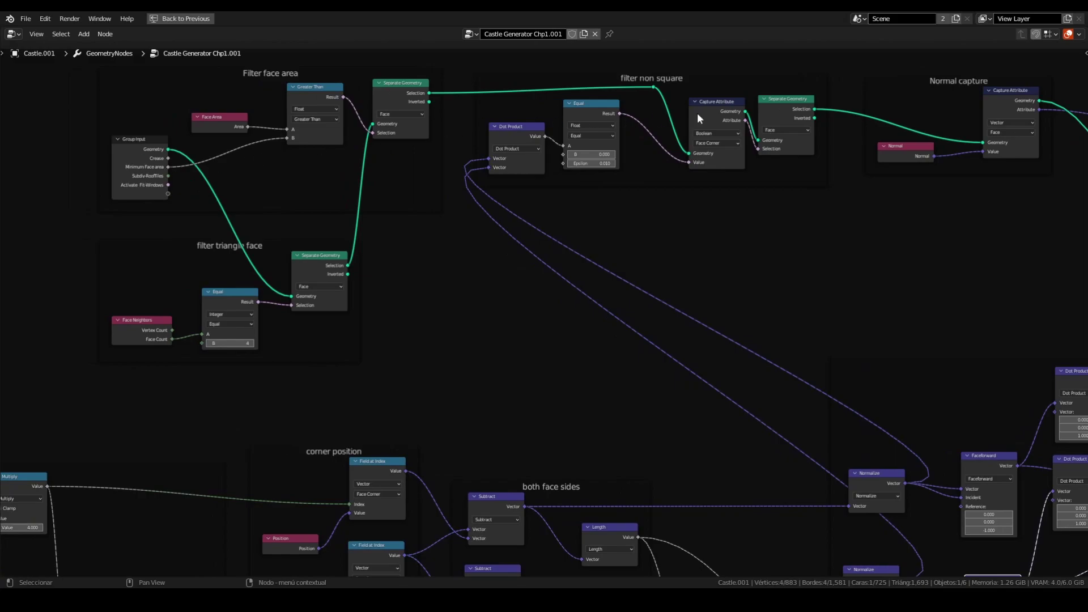
pyautogui.moveTo(1011, 120); pyautogui.dragTo(425, 105, button='middle')
pyautogui.scroll(2, 632, 359)
pyautogui.moveTo(788, 416); pyautogui.dragTo(662, 292, button='middle')
pyautogui.scroll(2, 626, 288)
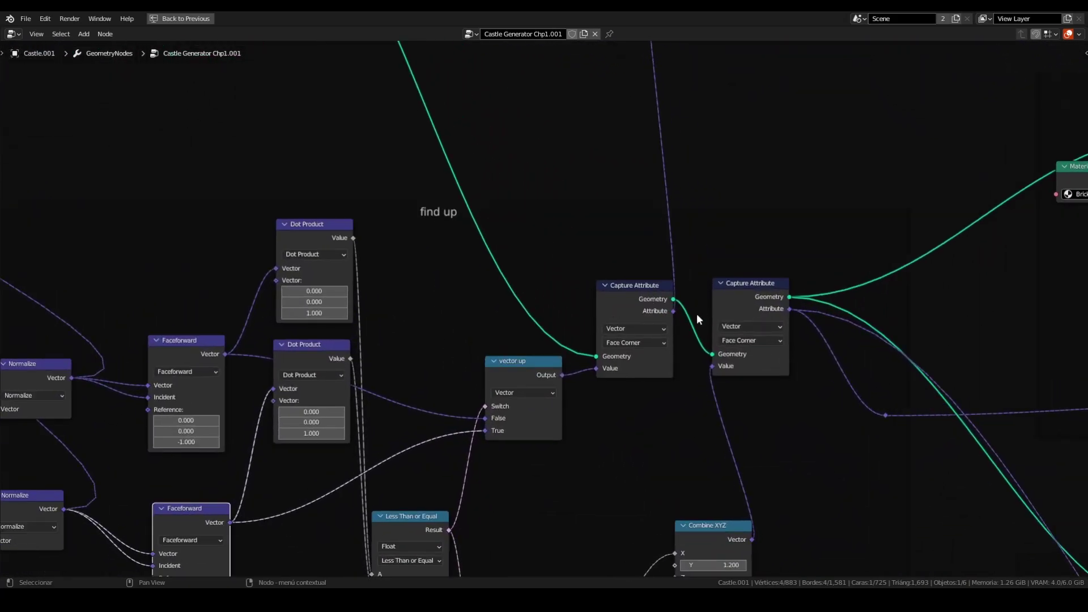
# Move the Capture Attribute node fed by vector up slightly up and left
pyautogui.scroll(-1, 743, 303)
pyautogui.moveTo(743, 303); pyautogui.dragTo(396, 304, button='middle')
pyautogui.moveTo(296, 311); pyautogui.dragTo(586, 241, button='middle')
pyautogui.moveTo(614, 434); pyautogui.dragTo(612, 332, button='middle')
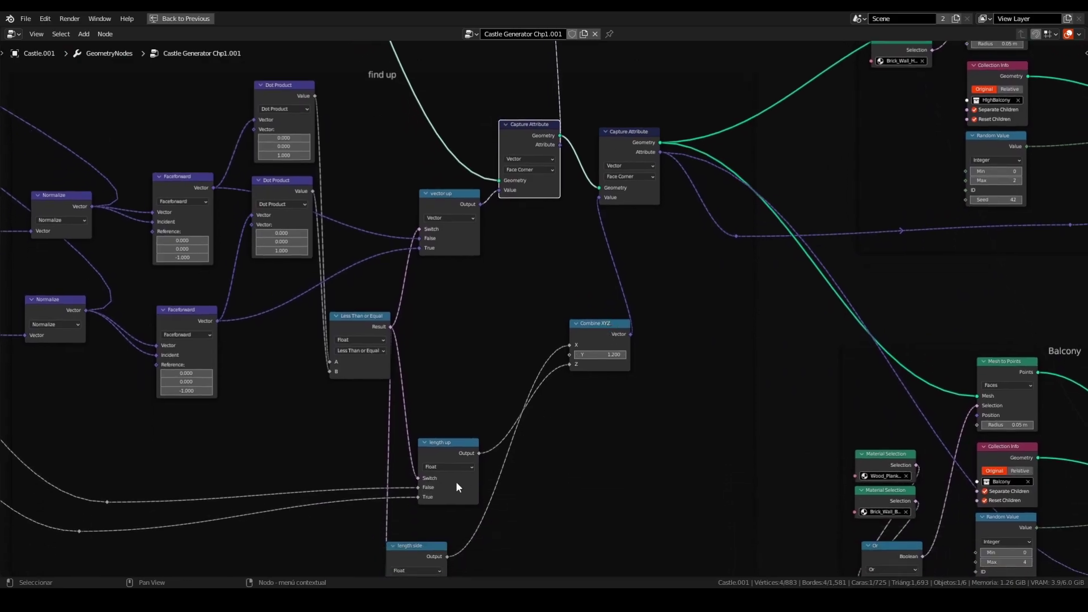
# Move the Combine XYZ node down and left, and shift the Capture Attribute node it feeds slightly right
pyautogui.moveTo(464, 488); pyautogui.dragTo(487, 397, button='middle')
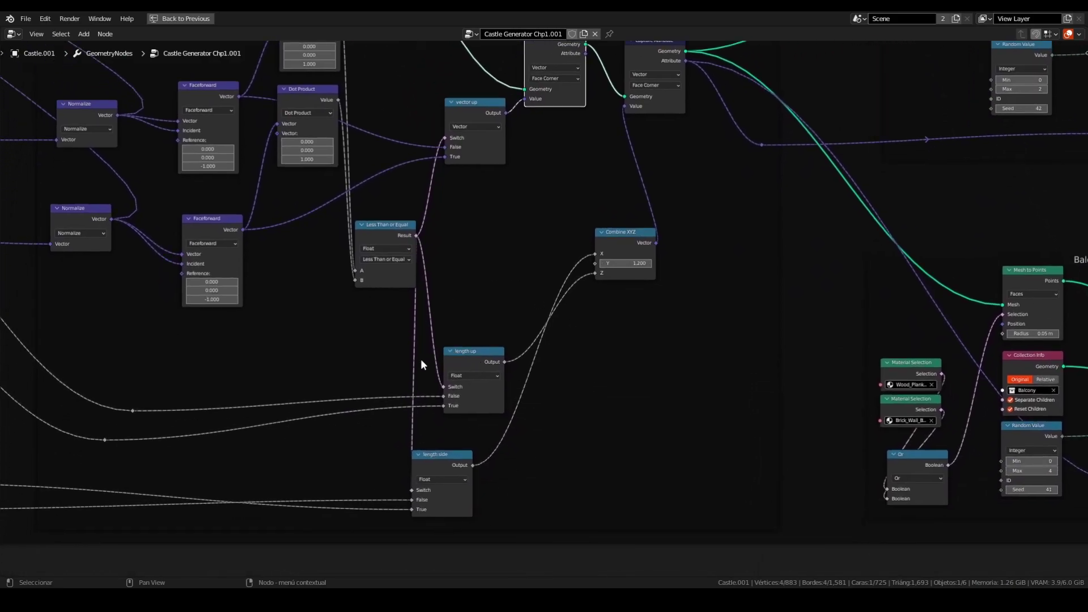
pyautogui.moveTo(566, 260); pyautogui.dragTo(461, 397, button='middle')
pyautogui.moveTo(516, 383); pyautogui.dragTo(482, 407)
pyautogui.moveTo(567, 239); pyautogui.dragTo(432, 323, button='middle')
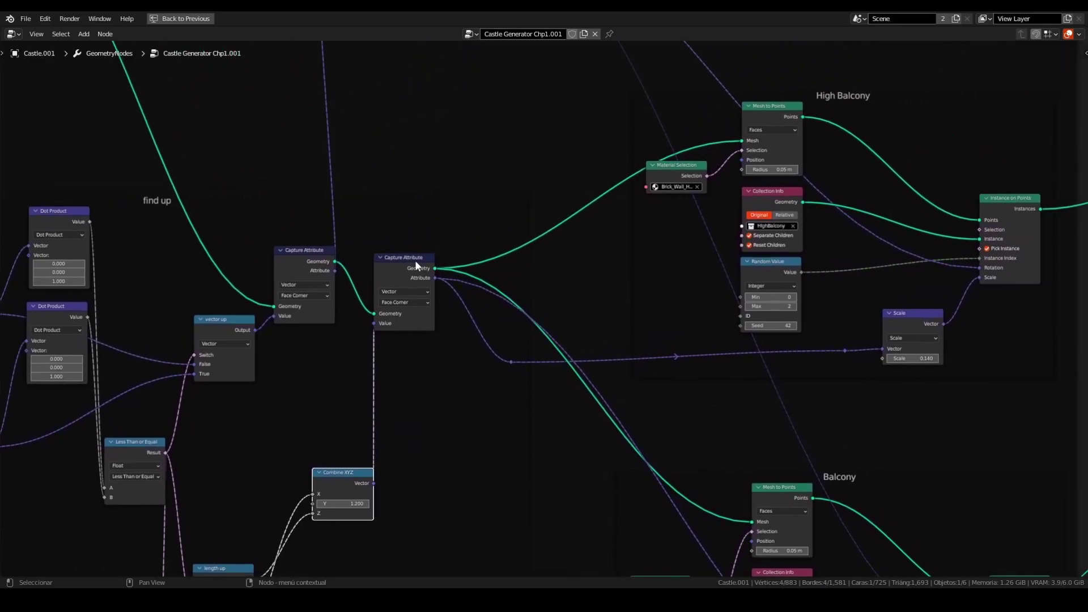
pyautogui.click(400, 257)
pyautogui.moveTo(242, 307); pyautogui.dragTo(570, 294, button='middle')
pyautogui.click(570, 295)
pyautogui.moveTo(373, 245); pyautogui.dragTo(401, 223, button='middle')
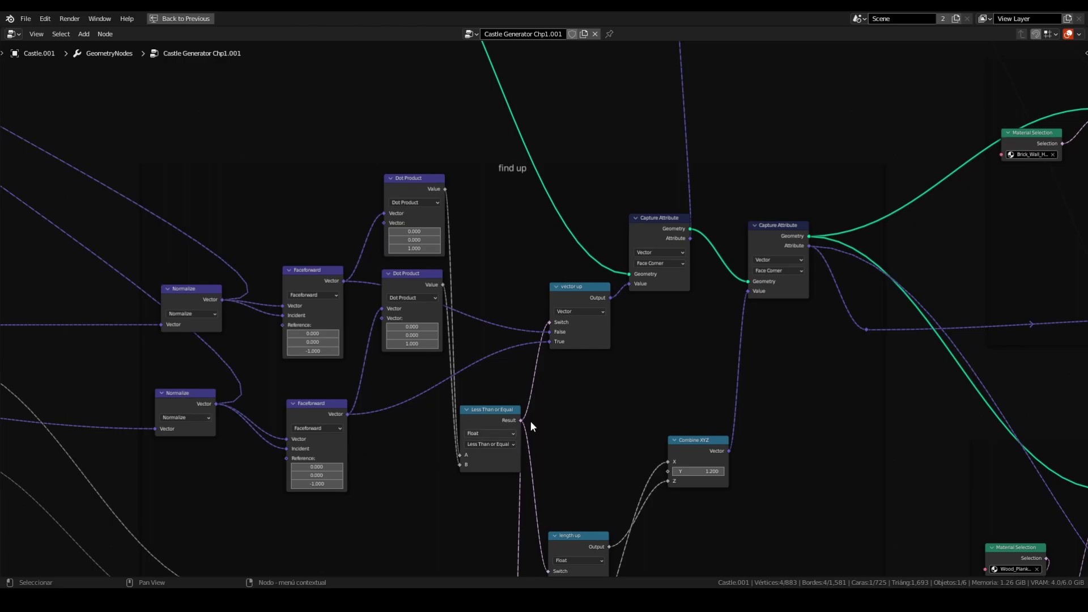
# Examine the Align Euler to Vector and Rotate Euler nodes in the orientation frame
pyautogui.moveTo(565, 183); pyautogui.dragTo(553, 300, button='middle')
pyautogui.scroll(-1, 615, 164)
pyautogui.moveTo(617, 156); pyautogui.dragTo(578, 311, button='middle')
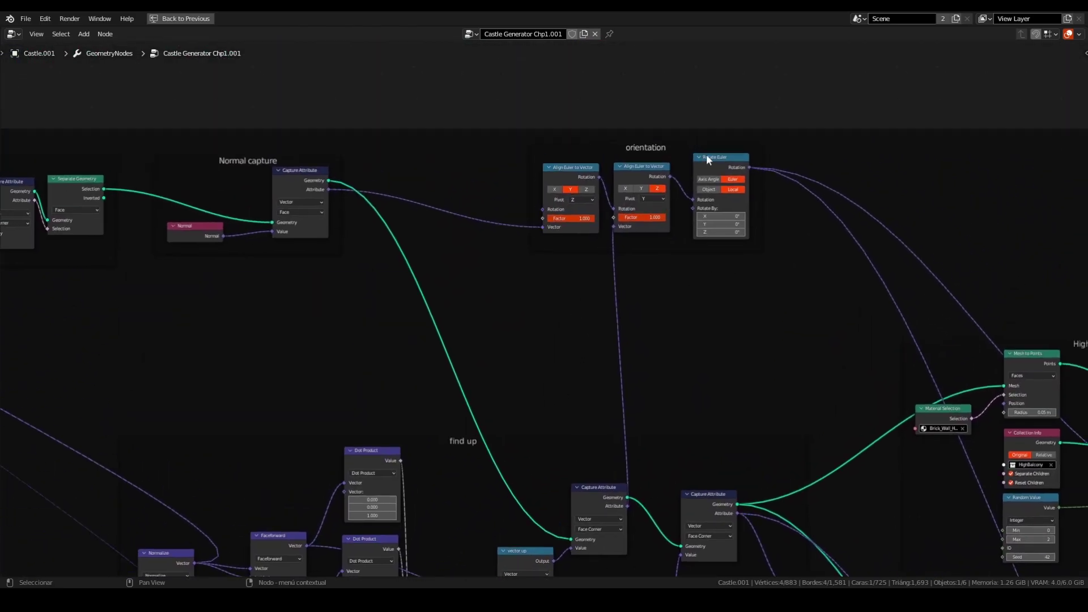
pyautogui.moveTo(524, 163); pyautogui.dragTo(794, 232)
pyautogui.moveTo(724, 160); pyautogui.dragTo(717, 189)
pyautogui.click(650, 392)
pyautogui.moveTo(593, 394); pyautogui.dragTo(758, 283, button='middle')
# Select the Capture Attribute node after vector up and trace its Attribute output to the second Align Euler to Vector node
pyautogui.click(611, 451)
pyautogui.scroll(2, 614, 447)
pyautogui.scroll(-1, 599, 422)
pyautogui.moveTo(654, 367); pyautogui.dragTo(644, 288, button='middle')
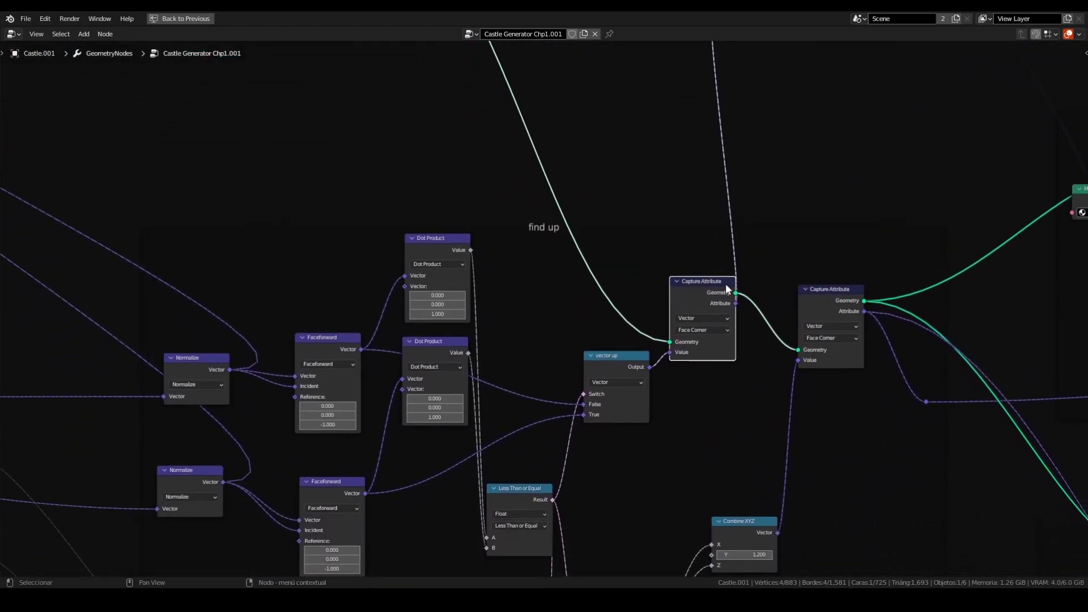
pyautogui.moveTo(667, 174); pyautogui.dragTo(579, 314, button='middle')
pyautogui.scroll(1, 579, 315)
pyautogui.moveTo(646, 185); pyautogui.dragTo(639, 229, button='middle')
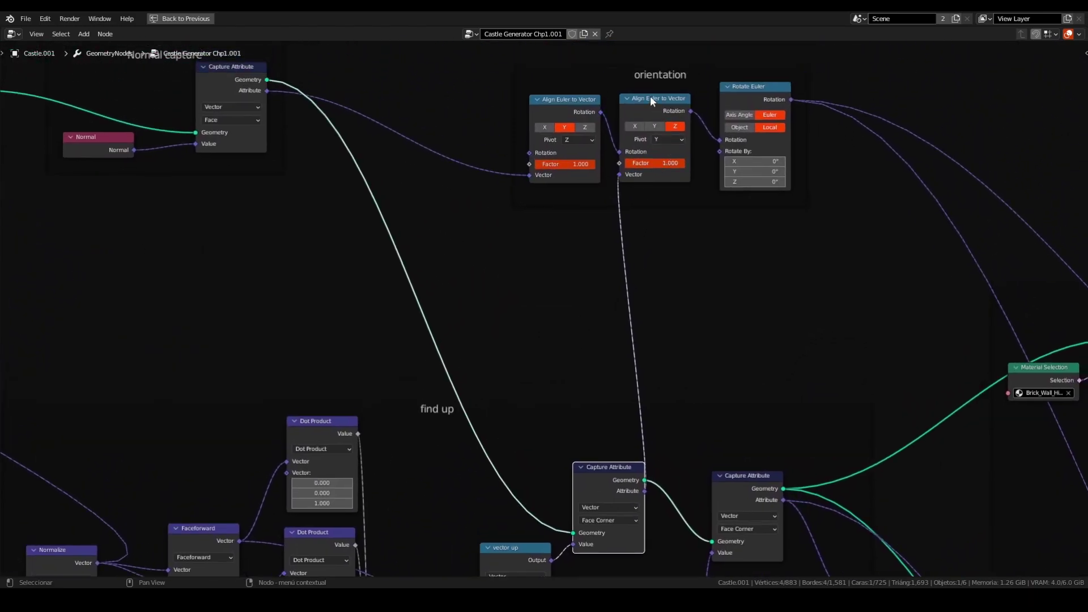
# Nudge the second Align Euler to Vector node right and check the Normal capture link into the first one
pyautogui.moveTo(650, 96); pyautogui.dragTo(655, 102)
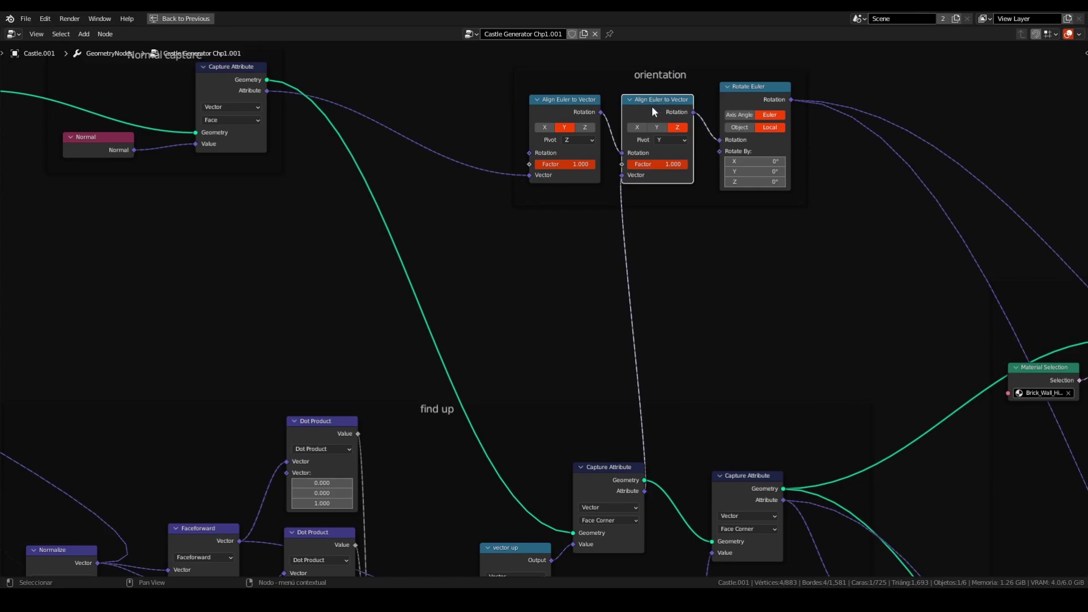
pyautogui.moveTo(655, 105); pyautogui.dragTo(663, 105)
pyautogui.moveTo(297, 114); pyautogui.dragTo(385, 146, button='middle')
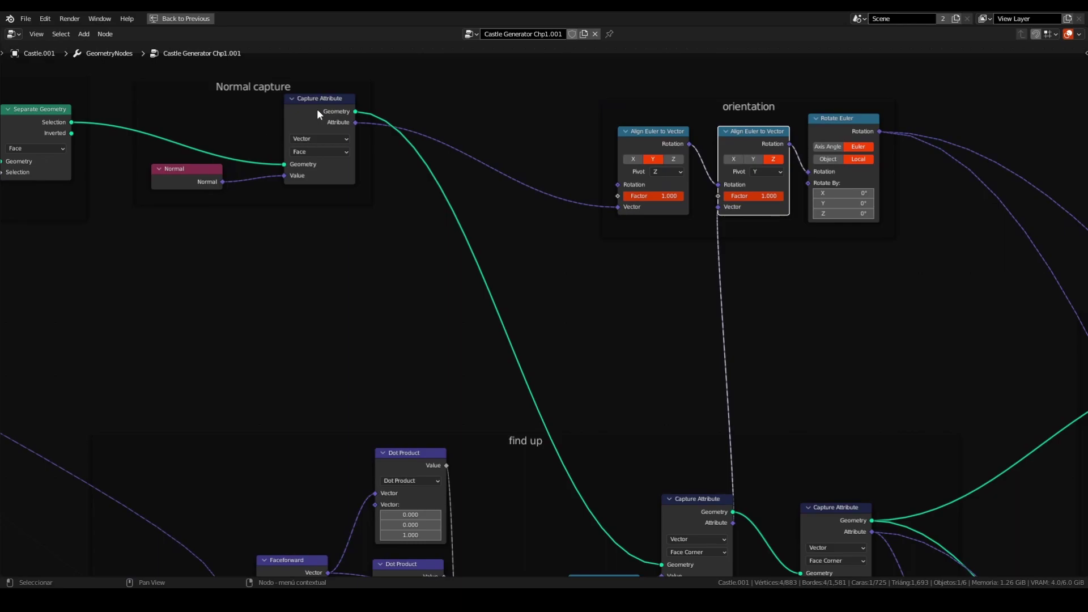
# Trace the Rotate Euler output to the Instance on Points node in the High Balcony frame, then view the matching Balcony frame
pyautogui.moveTo(920, 272); pyautogui.dragTo(427, 233, button='middle')
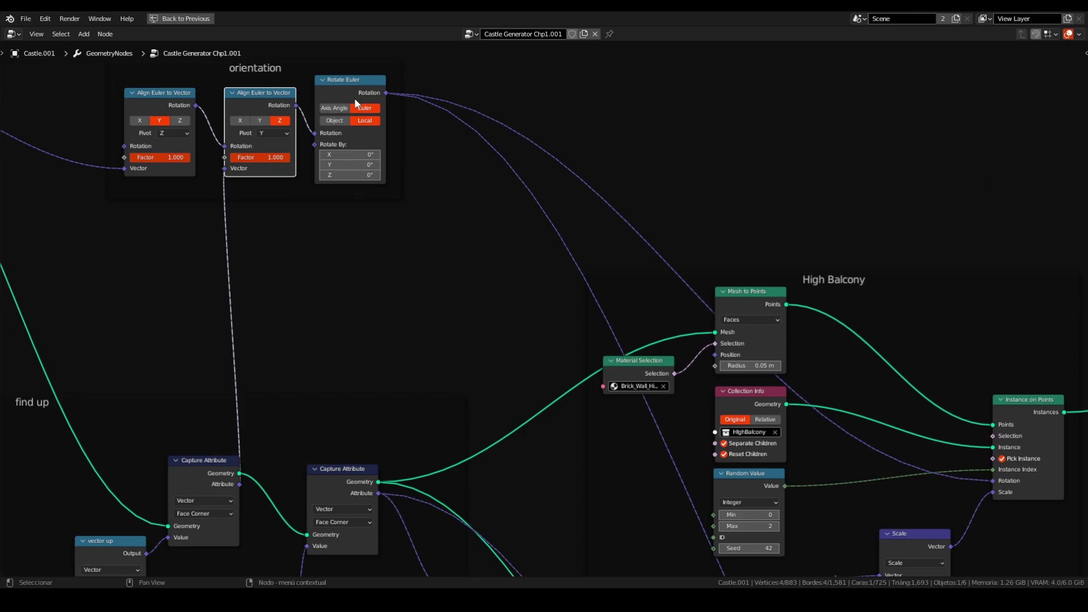
pyautogui.moveTo(908, 383); pyautogui.dragTo(748, 290, button='middle')
pyautogui.click(872, 349)
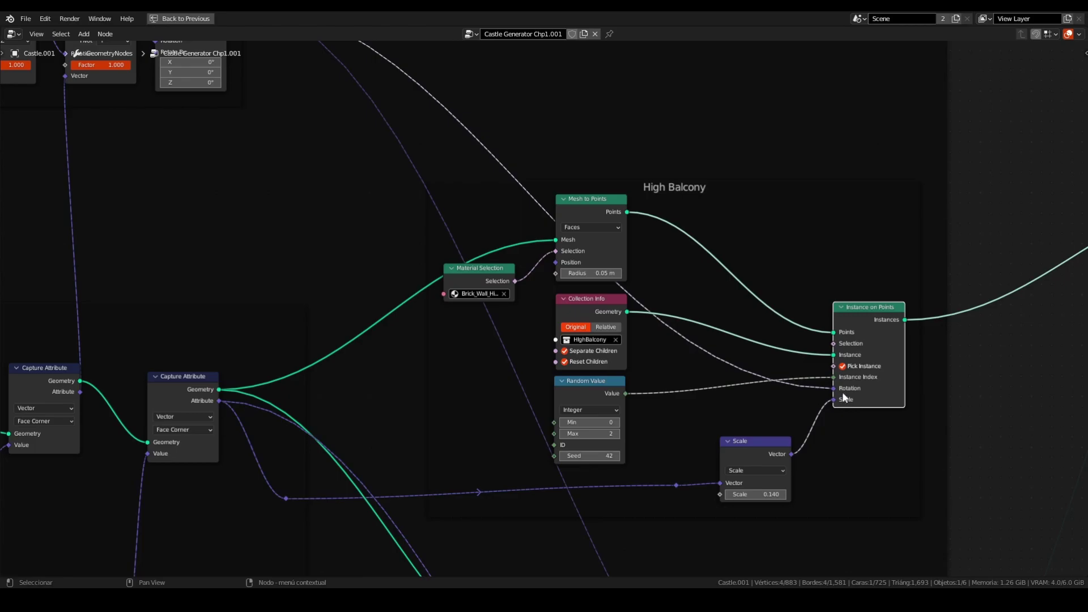
pyautogui.scroll(-3, 533, 314)
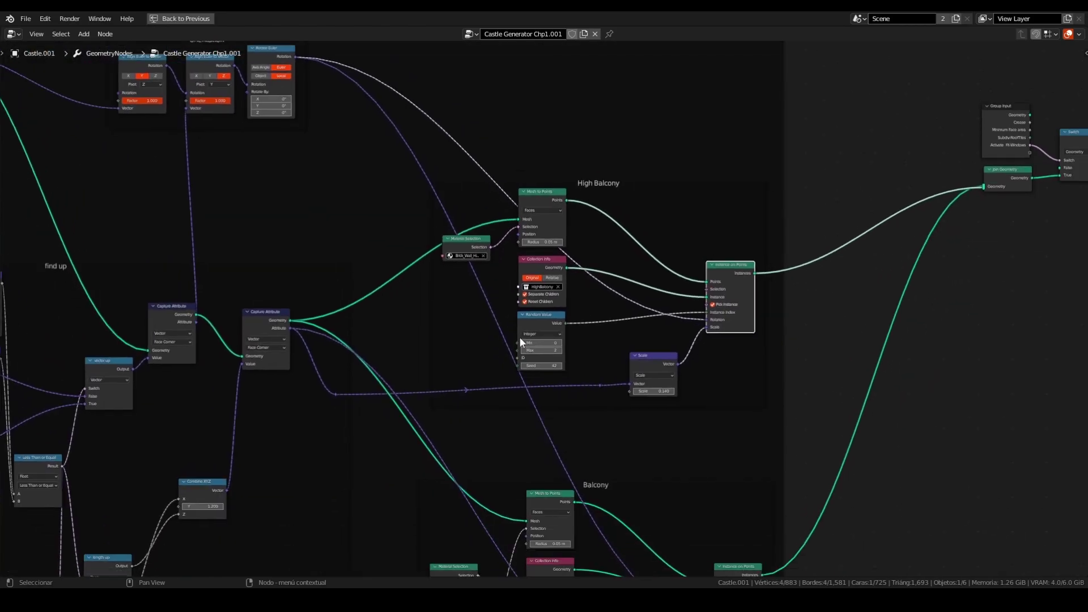
pyautogui.scroll(-2, 535, 353)
pyautogui.moveTo(597, 382); pyautogui.dragTo(619, 238, button='middle')
pyautogui.scroll(1, 587, 386)
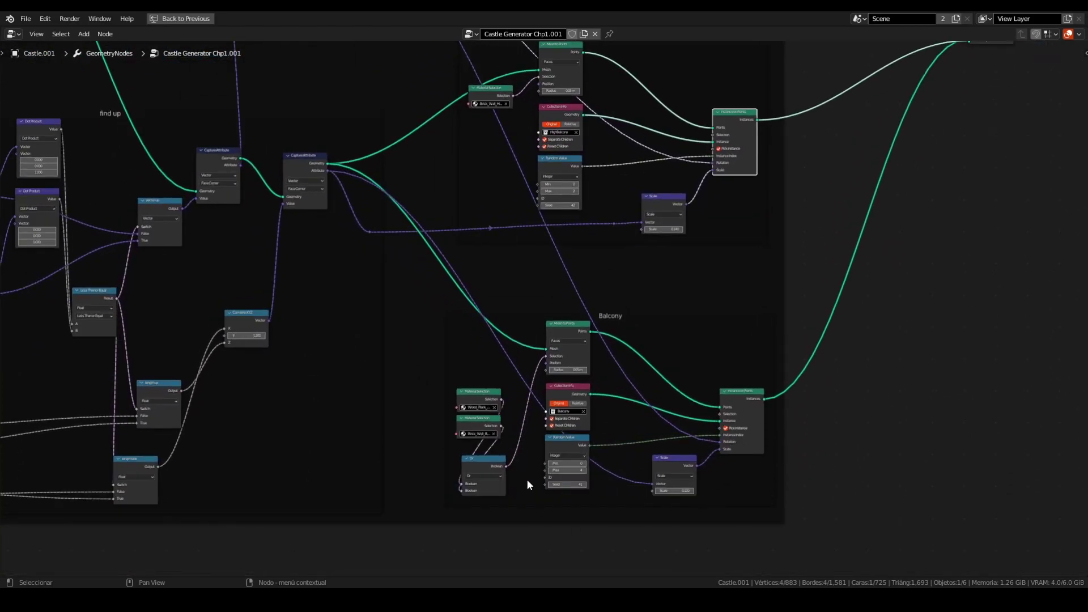
# Examine the Instance on Points and Scale nodes in the Balcony frame, and trace the scale back to the length up and length side nodes
pyautogui.scroll(4, 559, 389)
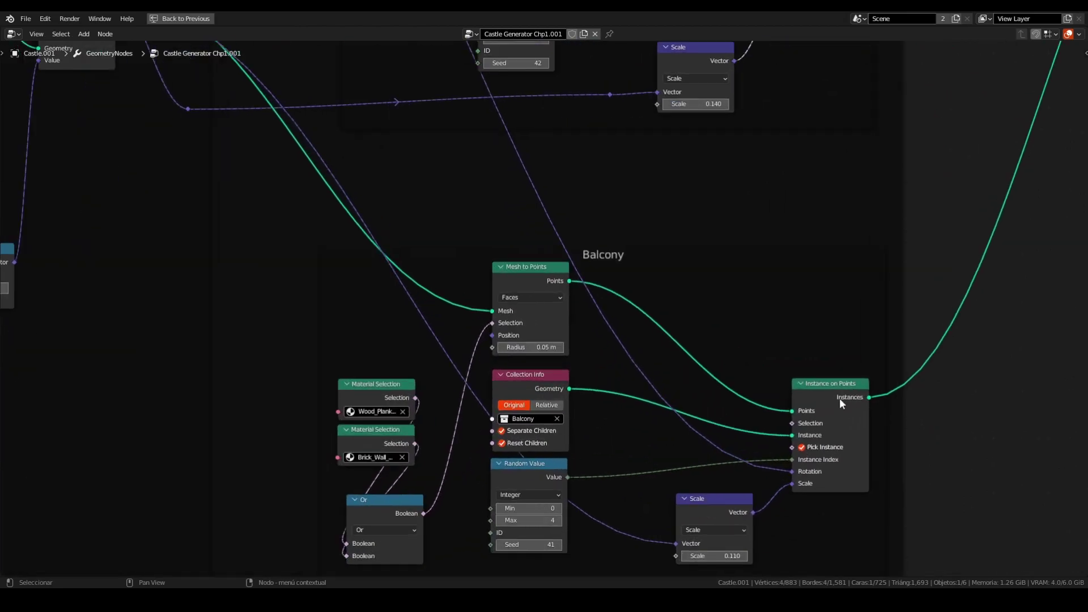
pyautogui.scroll(-6, 840, 398)
pyautogui.moveTo(502, 288); pyautogui.dragTo(556, 423, button='middle')
pyautogui.moveTo(546, 139); pyautogui.dragTo(576, 172, button='middle')
pyautogui.scroll(1, 582, 179)
pyautogui.keyDown('shift'); pyautogui.scroll(3, 566, 167); pyautogui.keyUp('shift')
pyautogui.click(654, 445)
pyautogui.moveTo(618, 380); pyautogui.dragTo(646, 250, button='middle')
pyautogui.scroll(5, 476, 300)
pyautogui.moveTo(363, 393); pyautogui.dragTo(615, 168, button='middle')
pyautogui.keyDown('shift'); pyautogui.scroll(-3, 512, 309); pyautogui.keyUp('shift')
pyautogui.keyDown('ctrl'); pyautogui.hscroll(-5, 558, 357); pyautogui.keyUp('ctrl')
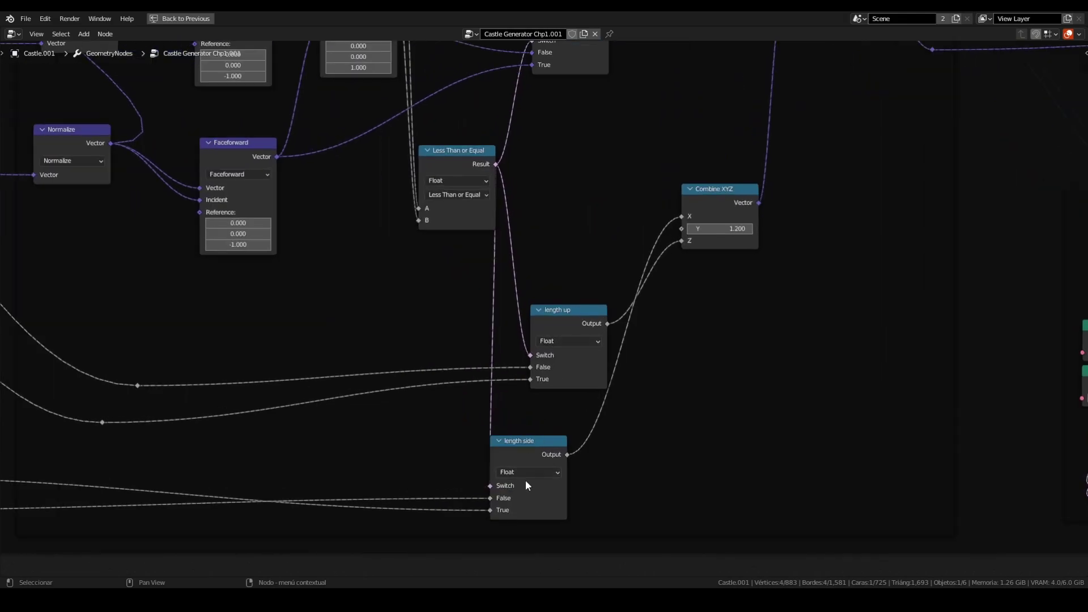
# Select the Capture Attribute node fed by Combine XYZ and trace its Attribute output to the High Balcony frame
pyautogui.moveTo(626, 297); pyautogui.dragTo(462, 429, button='middle')
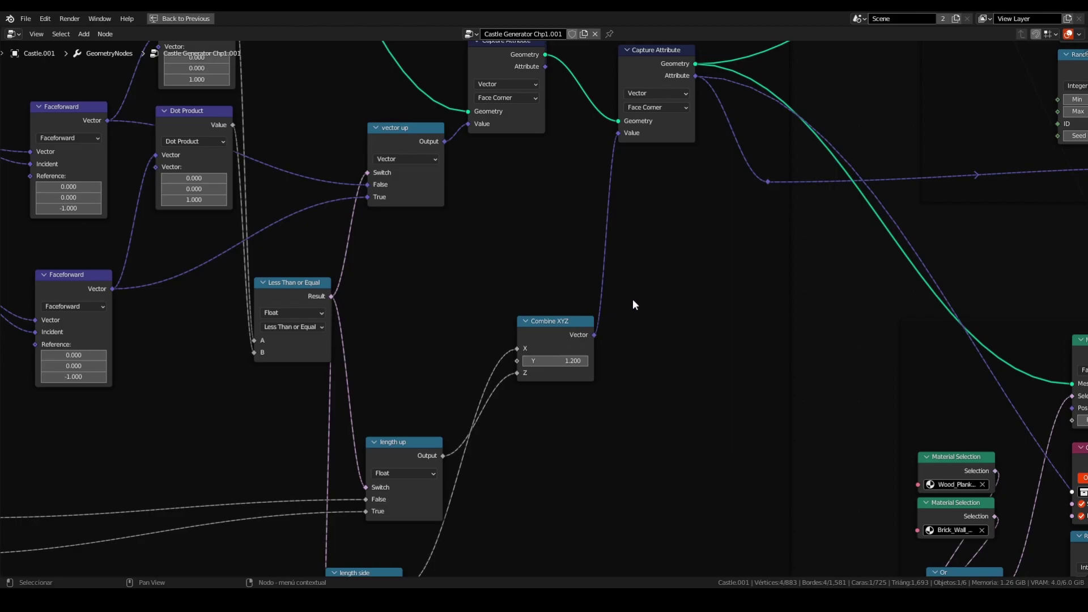
pyautogui.keyDown('shift'); pyautogui.scroll(4, 621, 282); pyautogui.keyUp('shift')
pyautogui.keyDown('ctrl'); pyautogui.hscroll(4, 567, 255); pyautogui.keyUp('ctrl')
pyautogui.click(510, 173)
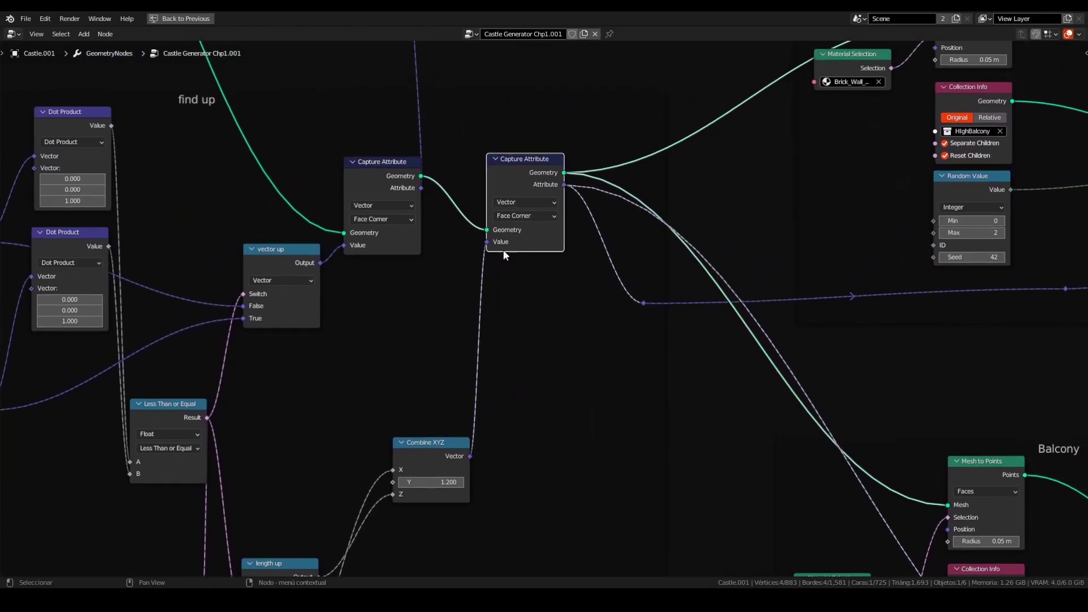
pyautogui.moveTo(519, 242); pyautogui.dragTo(194, 309, button='middle')
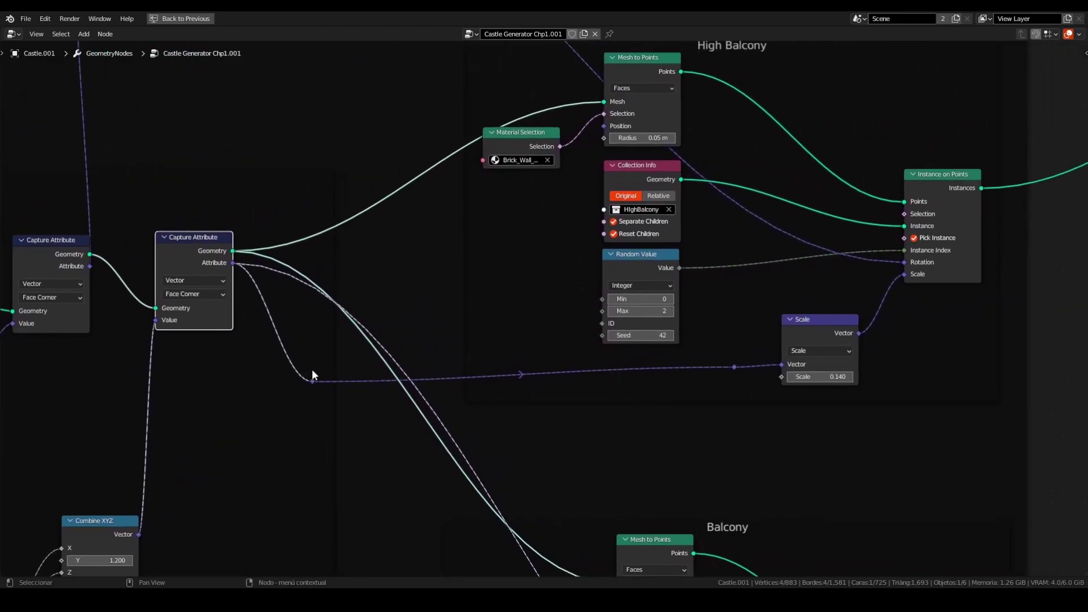
# Nudge the High Balcony Scale node and select the reroute before it, following the link to the Scale input of Instance on Points
pyautogui.moveTo(819, 322); pyautogui.dragTo(814, 326)
pyautogui.moveTo(726, 353); pyautogui.dragTo(740, 368)
pyautogui.click(824, 329)
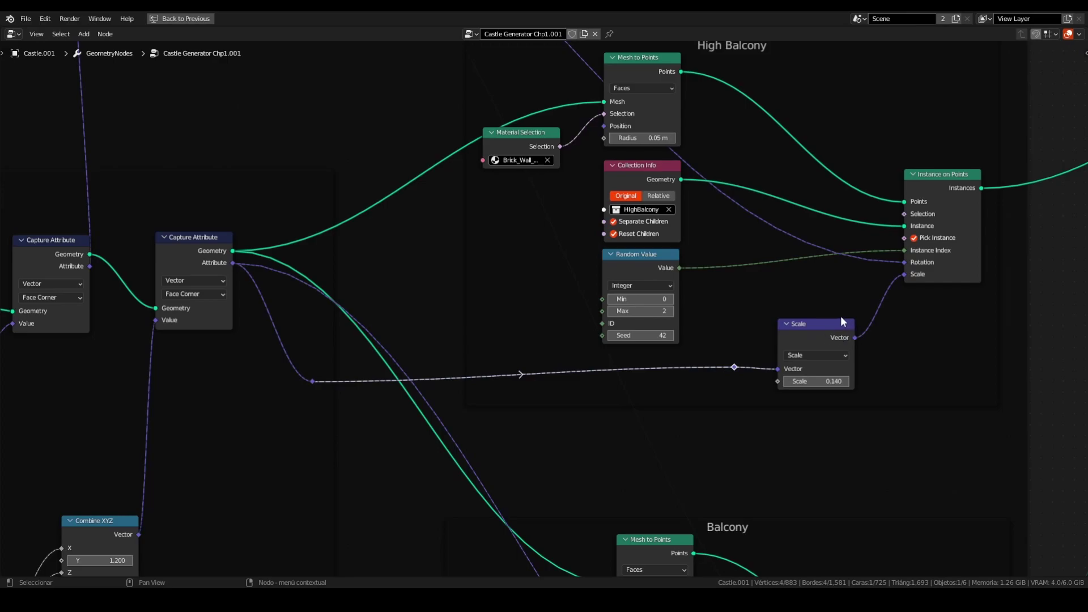
pyautogui.moveTo(837, 315); pyautogui.dragTo(732, 324, button='middle')
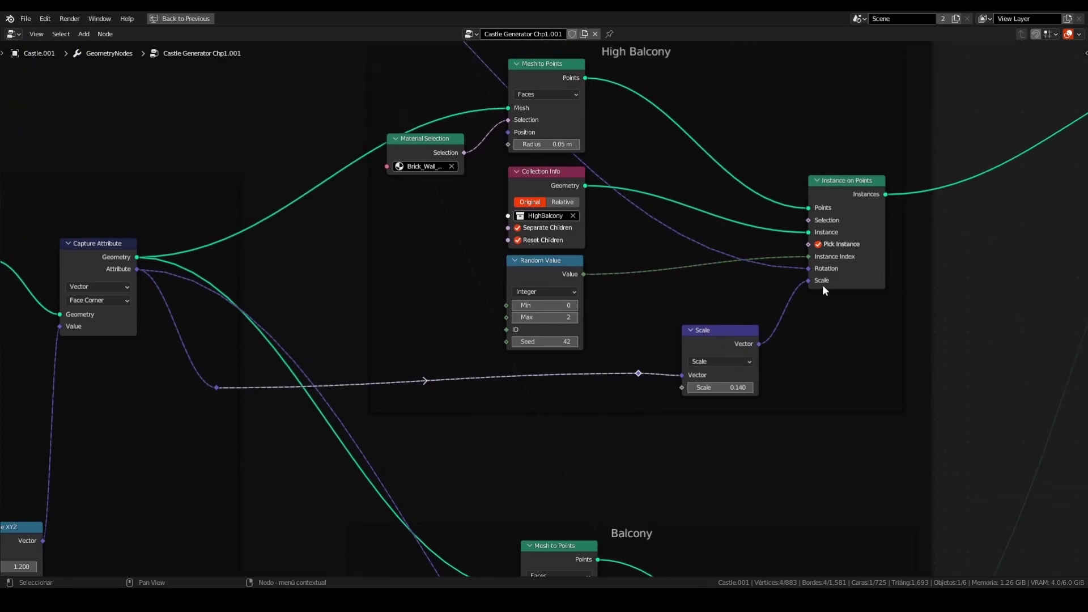
pyautogui.moveTo(822, 285)
pyautogui.scroll(-4, 822, 284)
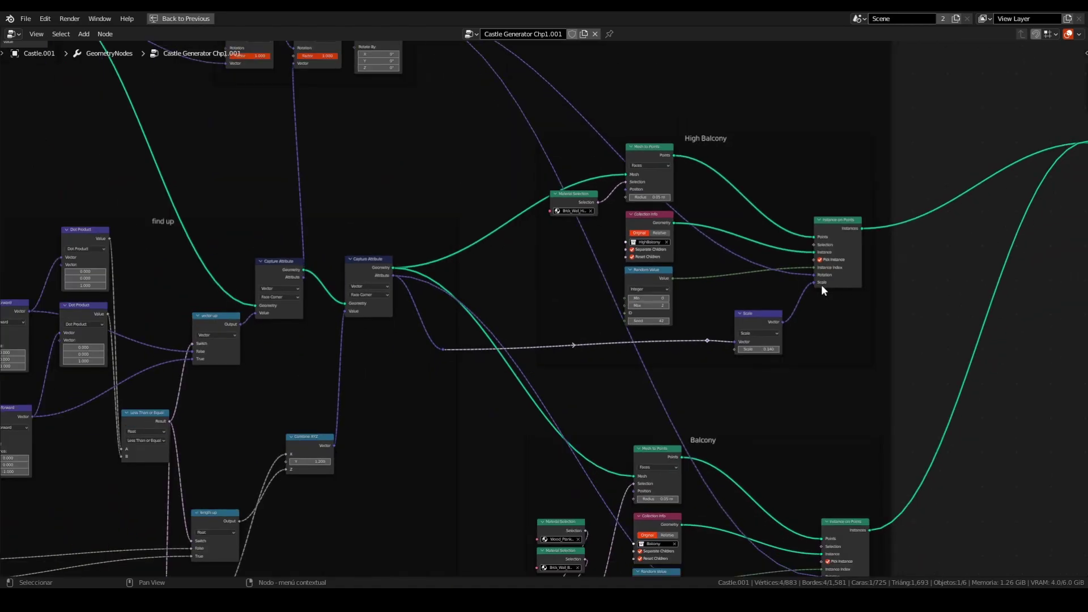
# Follow the balcony instances out of the frame to the Join Geometry and Switch nodes driven by Activate Fit-Windows
pyautogui.moveTo(808, 327); pyautogui.dragTo(463, 429, button='middle')
pyautogui.scroll(-11, 655, 366)
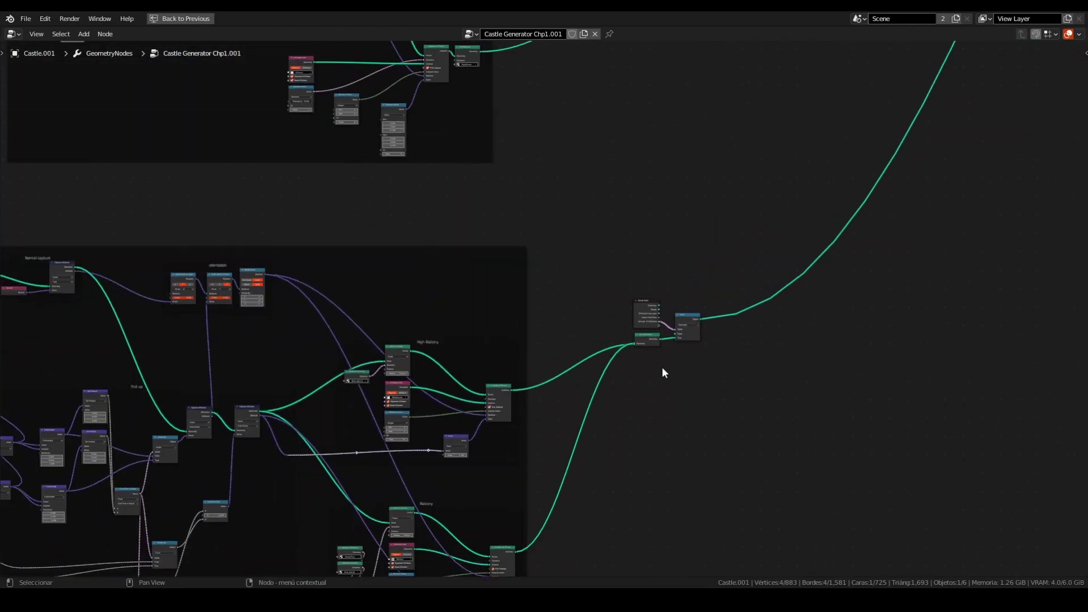
pyautogui.moveTo(700, 319); pyautogui.dragTo(647, 448, button='middle')
pyautogui.scroll(1, 706, 336)
pyautogui.scroll(-3, 677, 422)
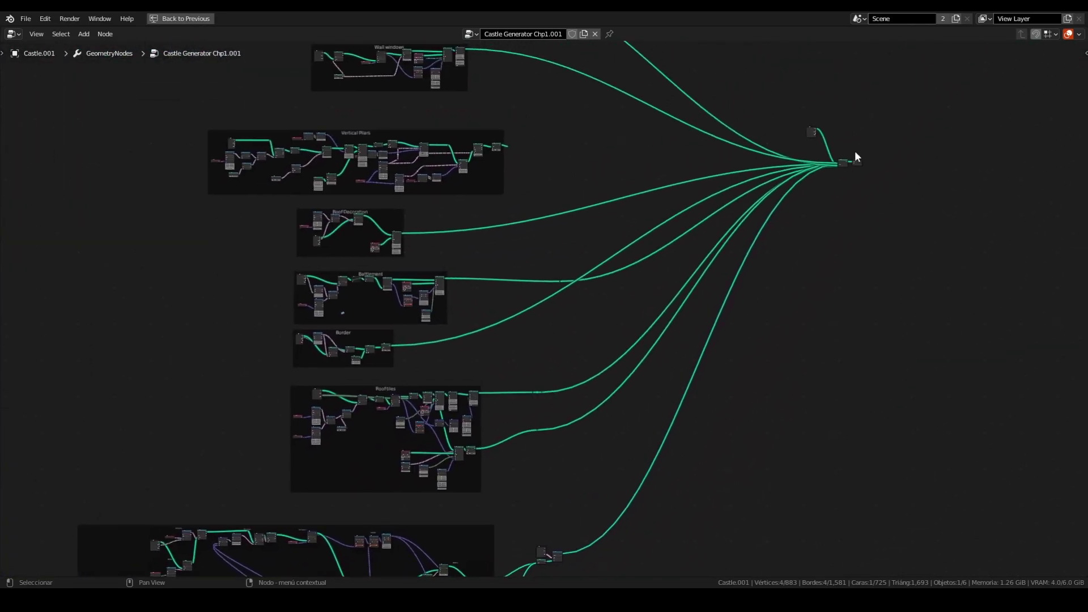
pyautogui.scroll(9, 668, 393)
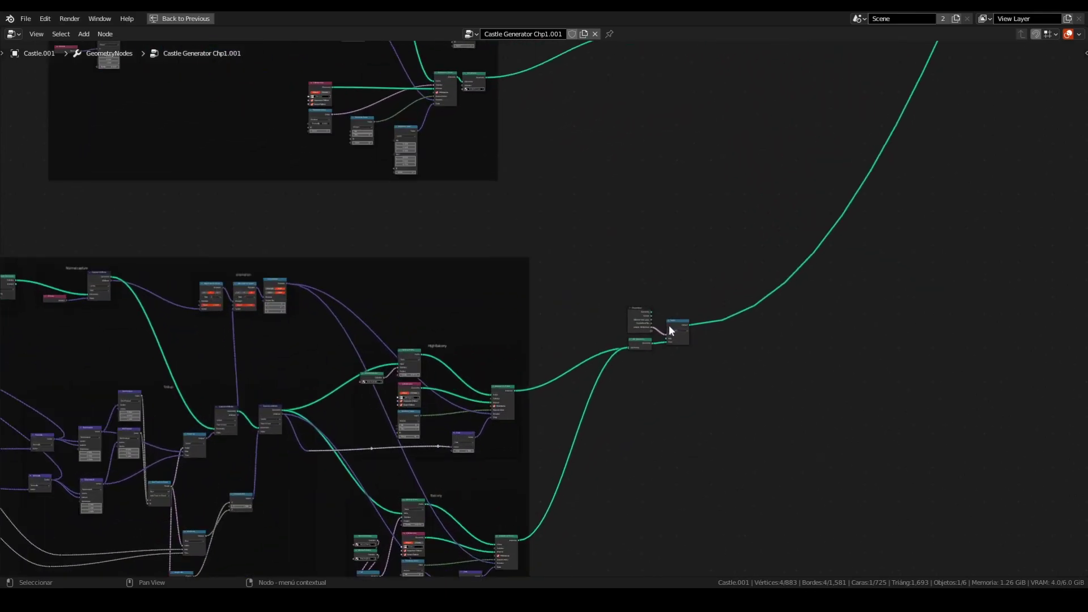
pyautogui.scroll(5, 646, 355)
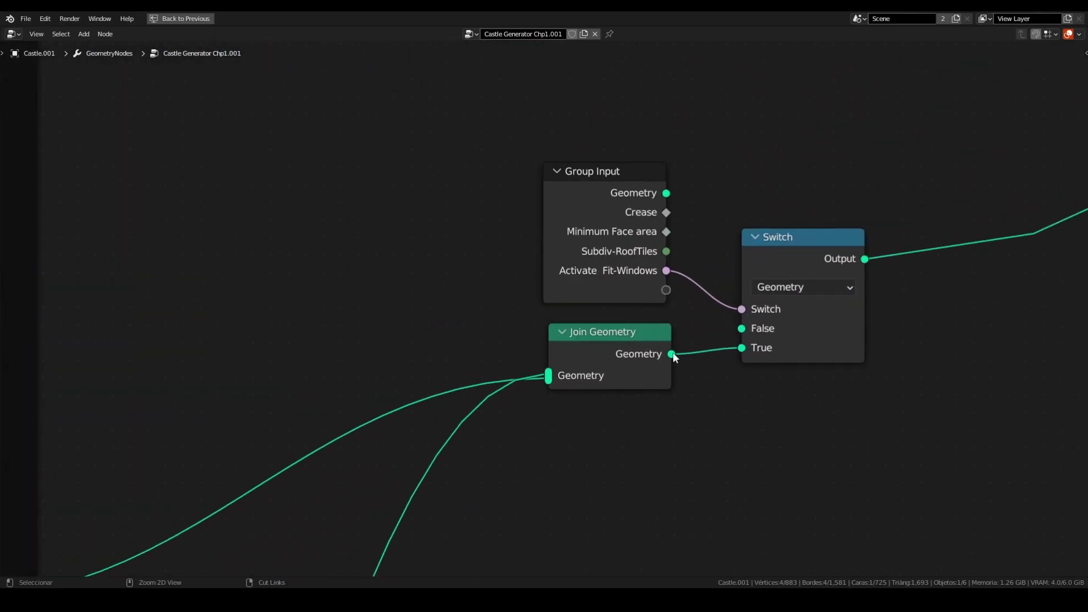
# Restore the full workspace layout, enlarge the 3D viewport slightly, and set the modifier's Activate Fit-Windows value to 0
pyautogui.hotkey('ctrl', 'space')
pyautogui.scroll(-2, 694, 324)
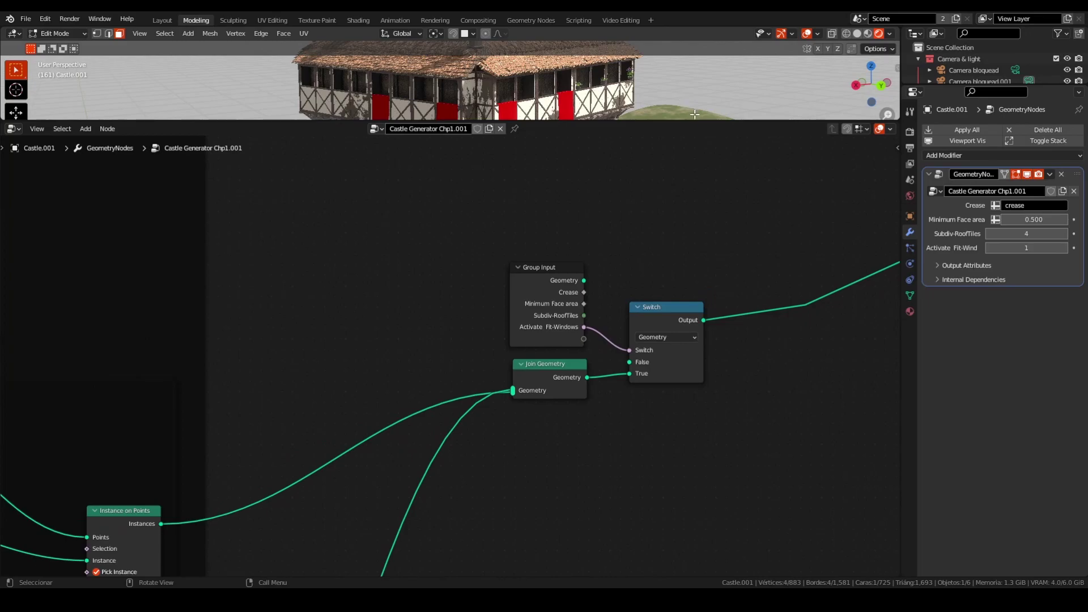
pyautogui.moveTo(699, 123); pyautogui.dragTo(695, 164)
pyautogui.scroll(2, 681, 332)
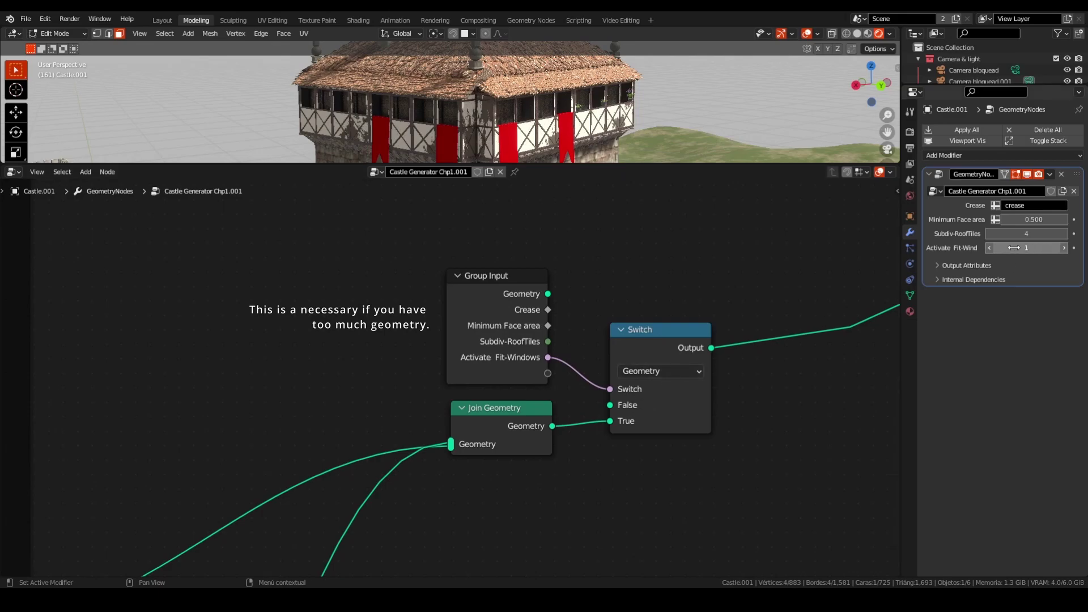
pyautogui.click(990, 248)
pyautogui.moveTo(487, 130); pyautogui.dragTo(501, 149, button='middle')
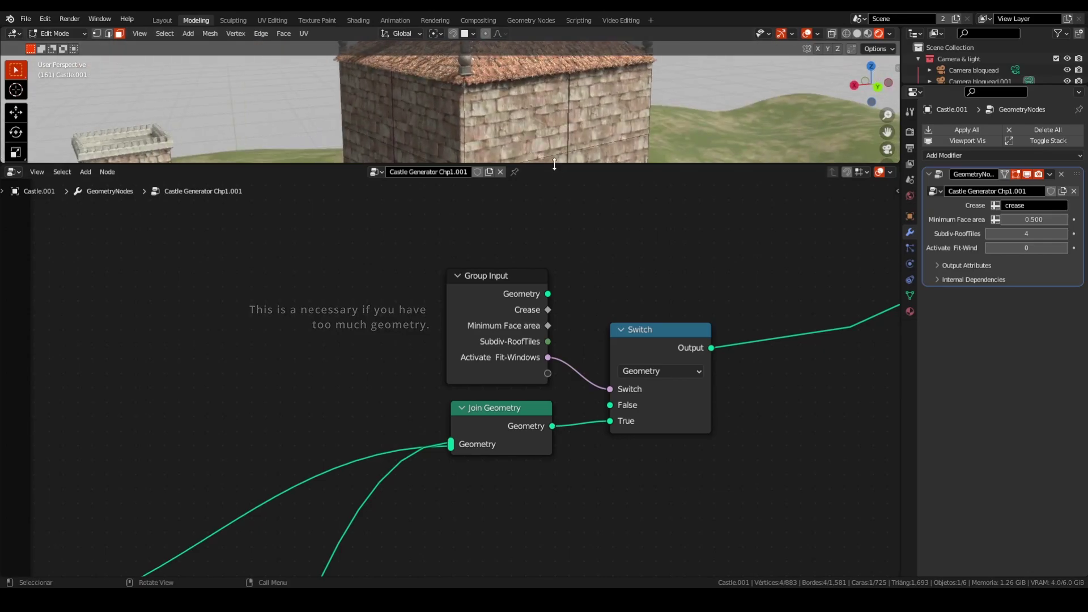
# Enlarge the 3D viewport to show the whole castle and set Activate Fit-Windows to 1
pyautogui.moveTo(554, 164); pyautogui.dragTo(583, 441)
pyautogui.scroll(-6, 541, 253)
pyautogui.moveTo(542, 253); pyautogui.dragTo(759, 281, button='middle')
pyautogui.click(1065, 248)
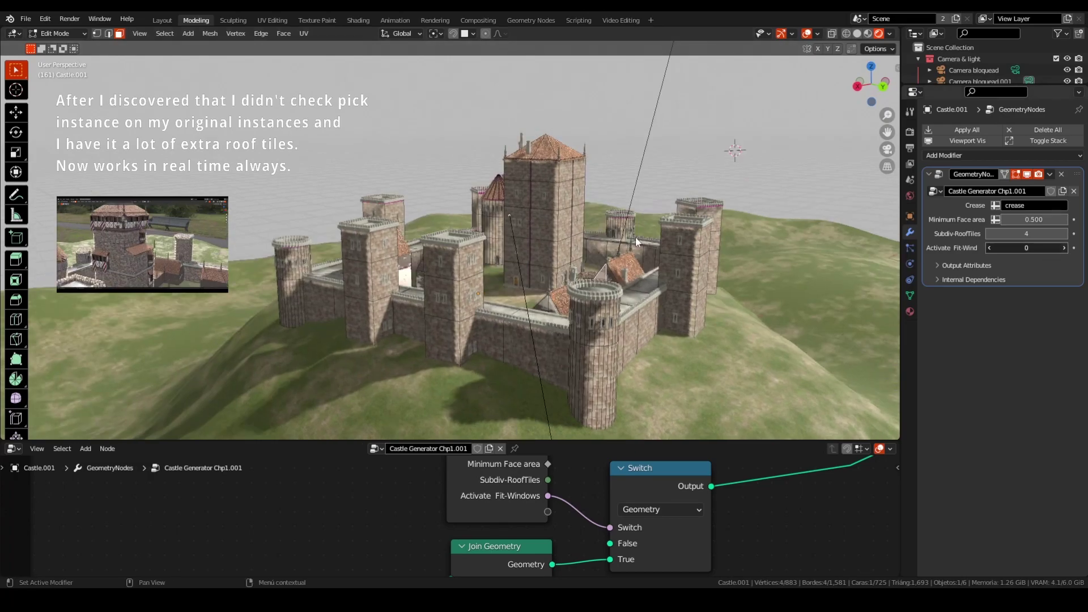
pyautogui.moveTo(491, 198); pyautogui.dragTo(620, 276, button='middle')
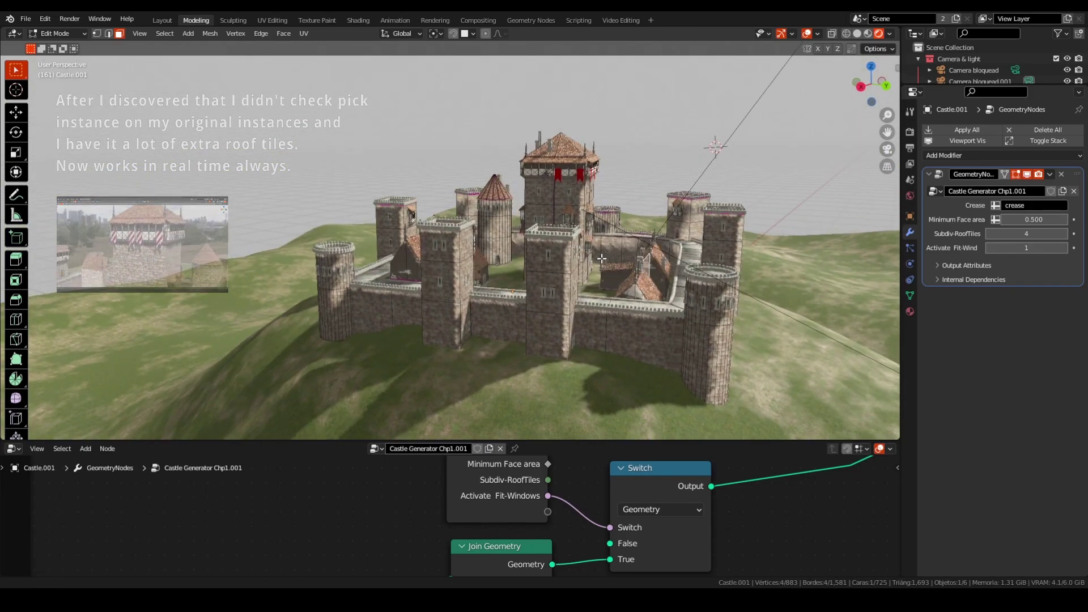
pyautogui.keyDown('shift'); pyautogui.moveTo(751, 371); pyautogui.dragTo(709, 368, button='middle'); pyautogui.keyUp('shift')
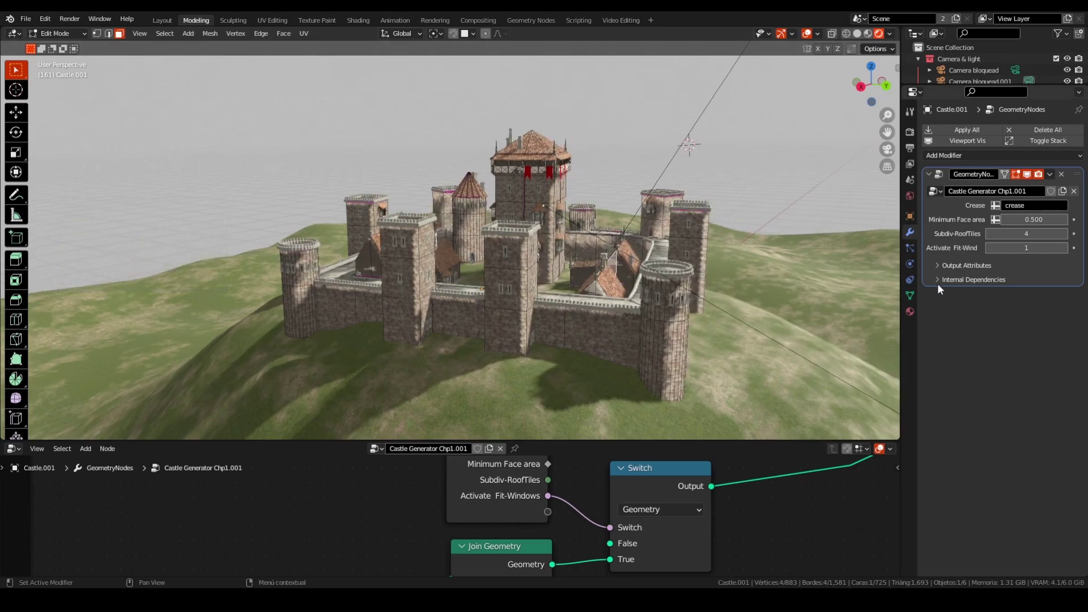
# Set Activate Fit-Windows to 0, inspect the castle without balconies, and shrink the 3D viewport to give the node editor more room
pyautogui.click(992, 247)
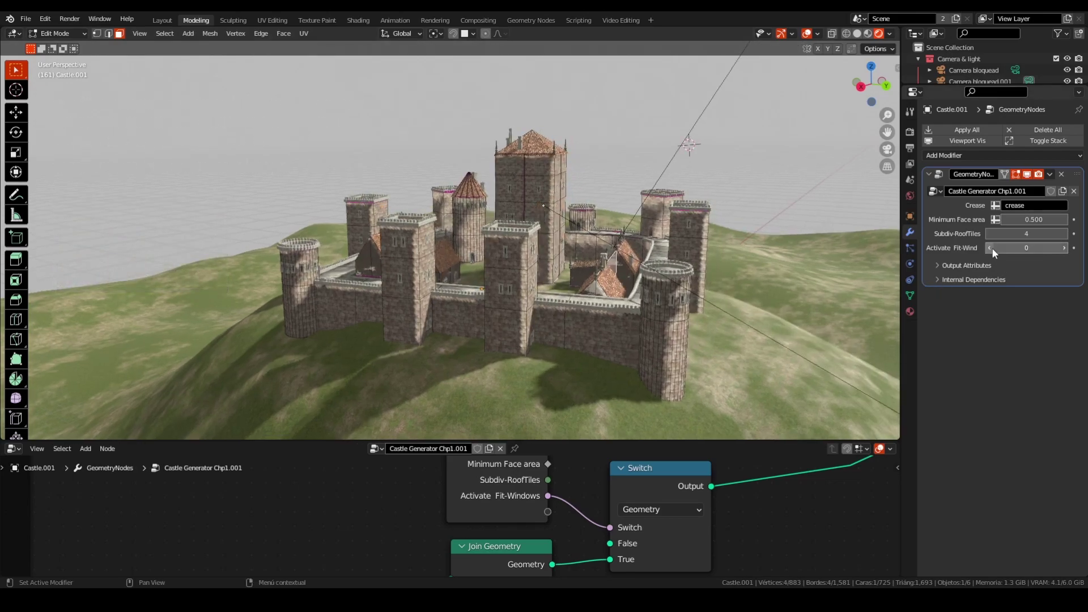
pyautogui.scroll(-4, 568, 274)
pyautogui.moveTo(569, 274); pyautogui.dragTo(591, 283, button='middle')
pyautogui.scroll(4, 586, 249)
pyautogui.moveTo(711, 441); pyautogui.dragTo(669, 347)
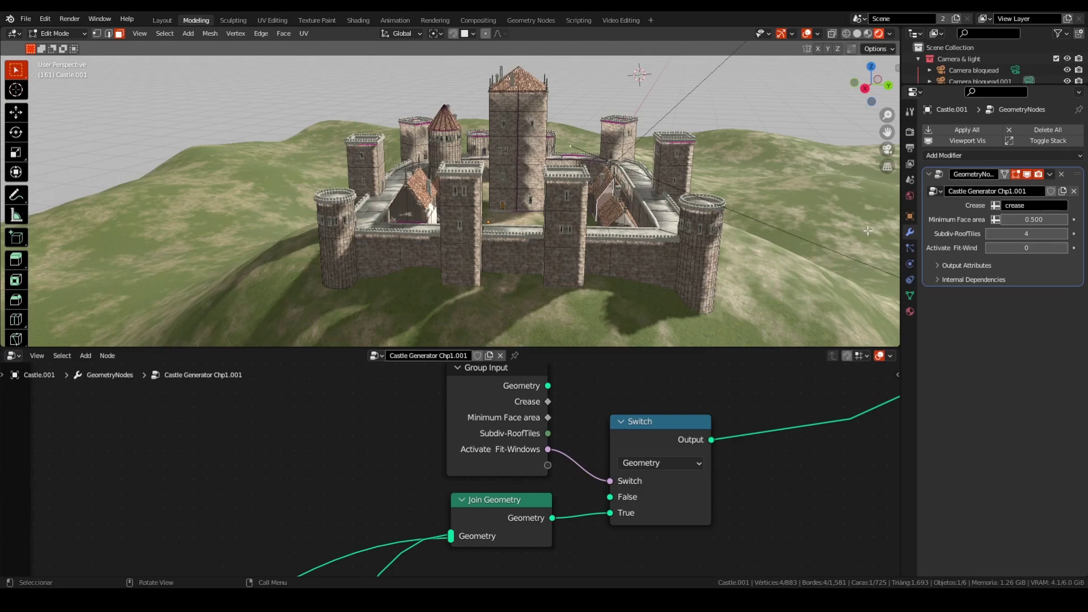
# Maximize the node editor and review the Filter face area and filter triangle face frames
pyautogui.hotkey('ctrl', 'space')
pyautogui.press('Home')
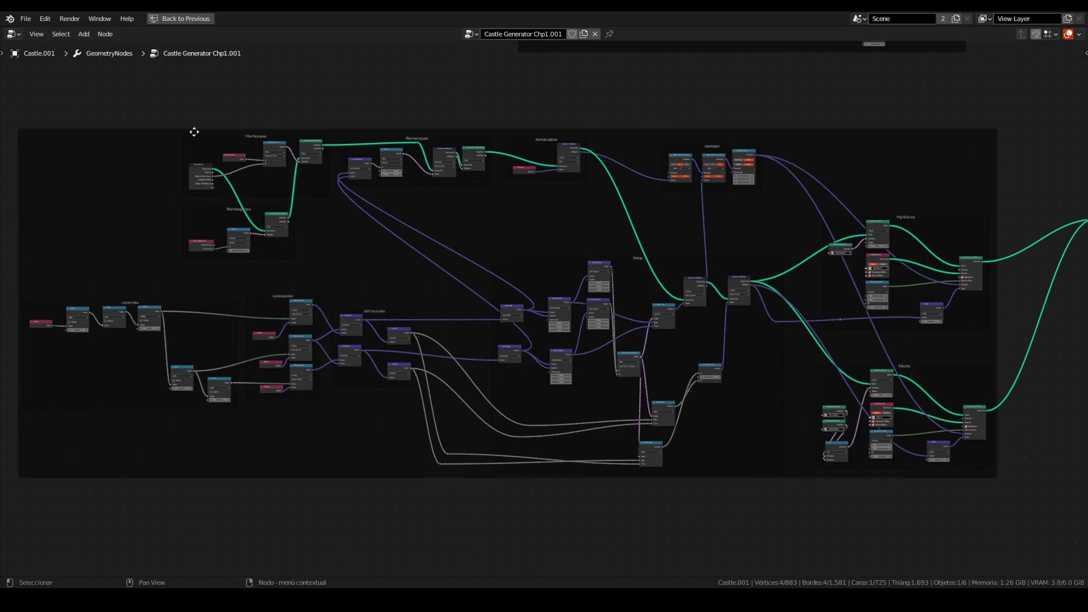
pyautogui.scroll(7, 214, 139)
pyautogui.moveTo(261, 133); pyautogui.dragTo(431, 103, button='middle')
pyautogui.scroll(1, 462, 112)
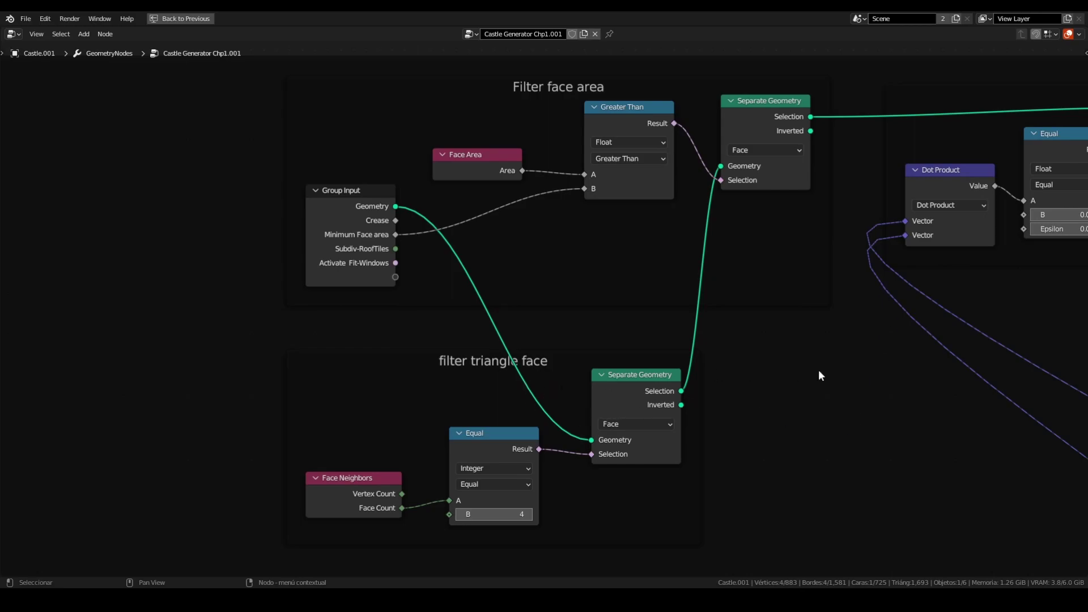
# Review the filter non square frame and follow its Separate Geometry output into the Normal capture frame
pyautogui.moveTo(835, 374); pyautogui.dragTo(444, 408, button='middle')
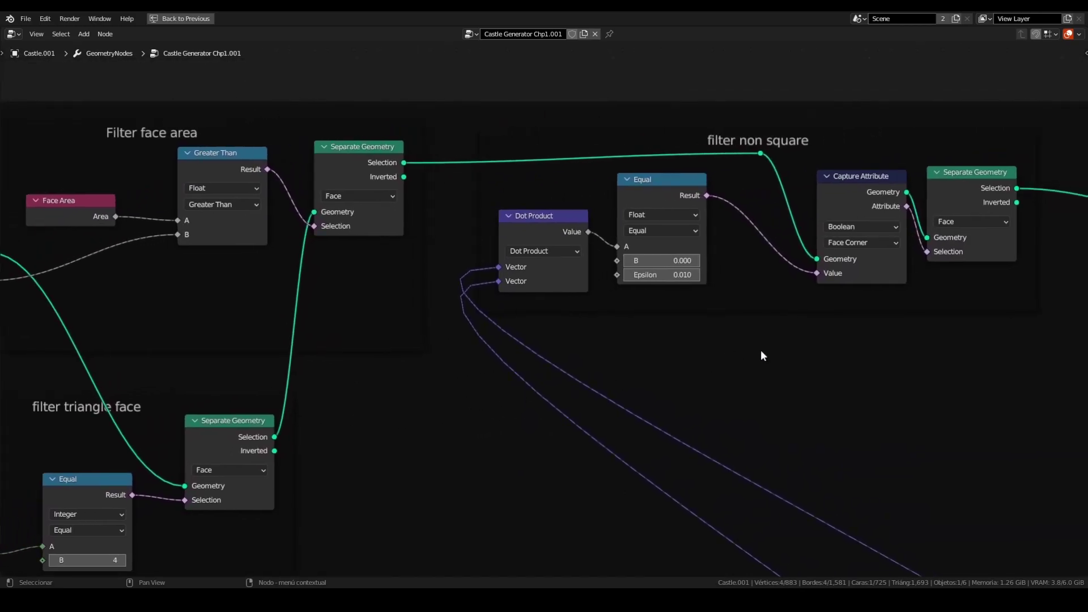
pyautogui.moveTo(762, 355); pyautogui.dragTo(573, 359, button='middle')
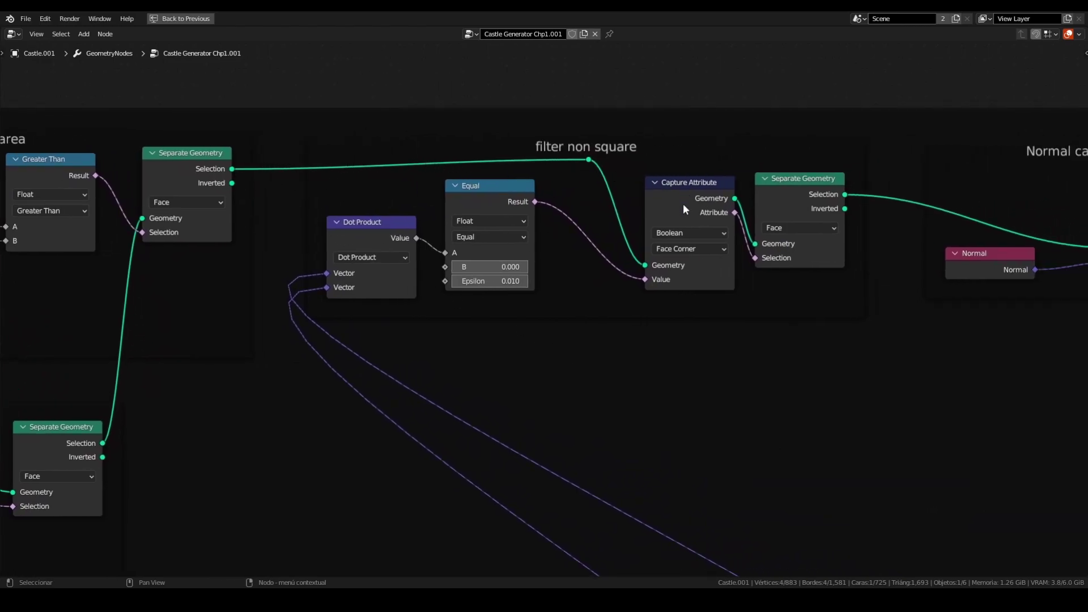
pyautogui.moveTo(657, 168); pyautogui.dragTo(587, 170, button='middle')
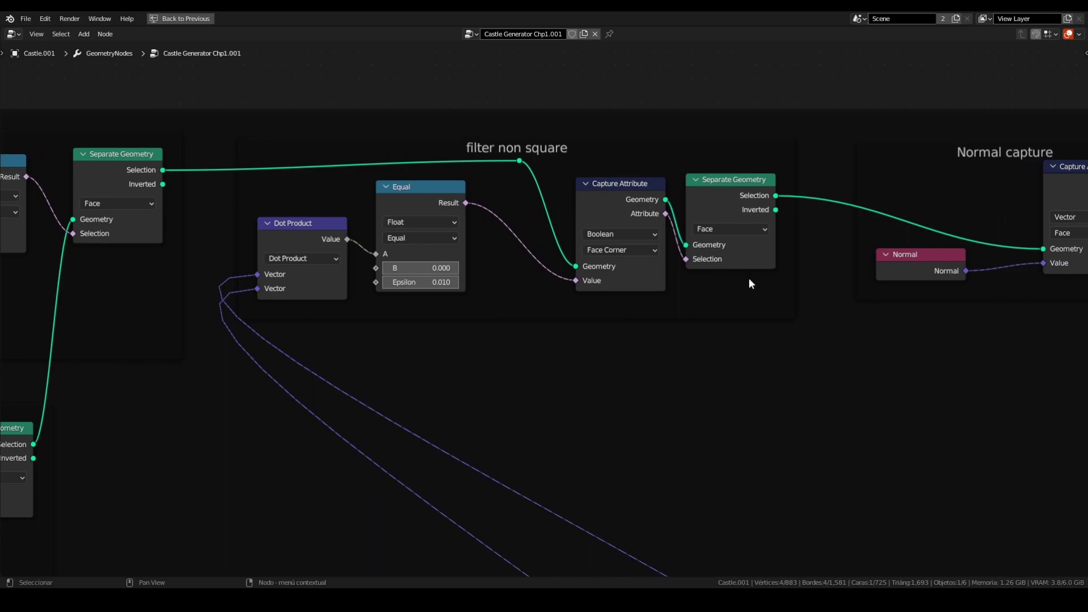
pyautogui.moveTo(757, 301); pyautogui.dragTo(301, 310, button='middle')
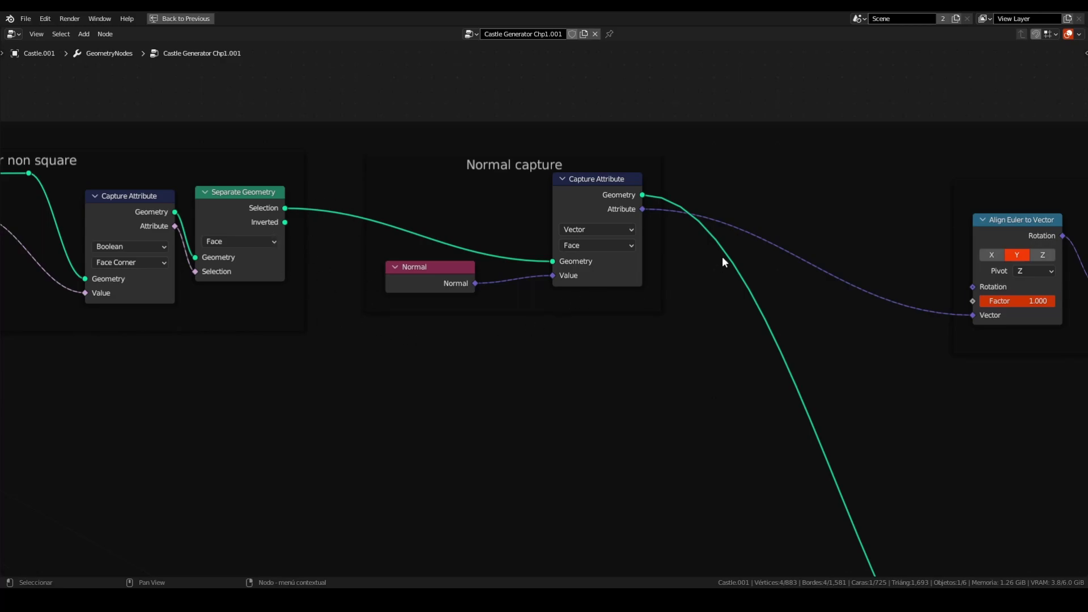
# Follow the captured normal through the orientation frame to the Instance on Points node in the High Balcony frame
pyautogui.scroll(-6, 559, 197)
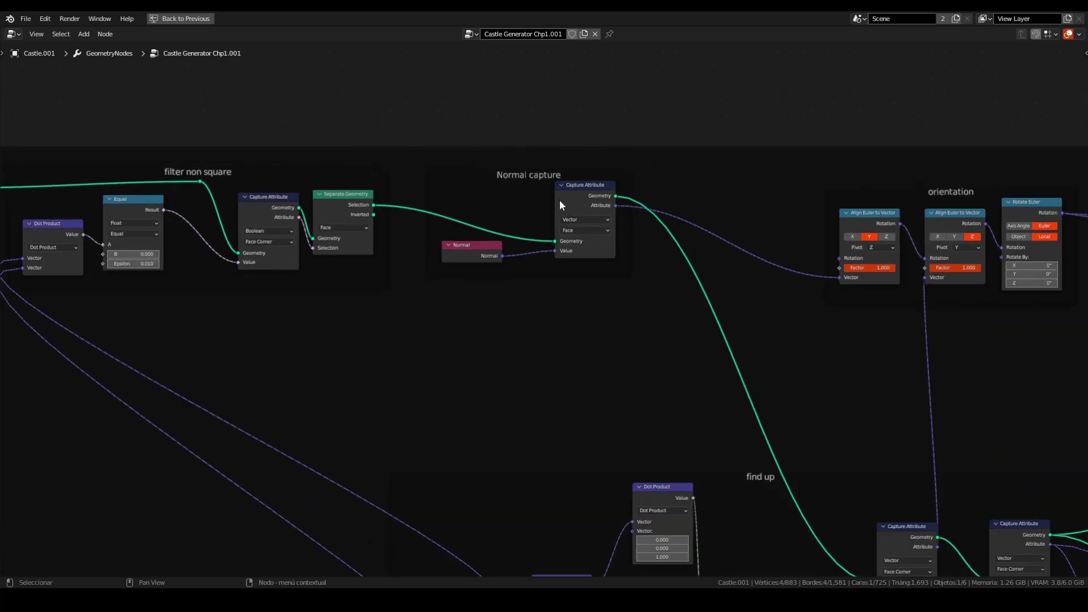
pyautogui.moveTo(698, 237); pyautogui.dragTo(381, 209, button='middle')
pyautogui.scroll(1, 540, 209)
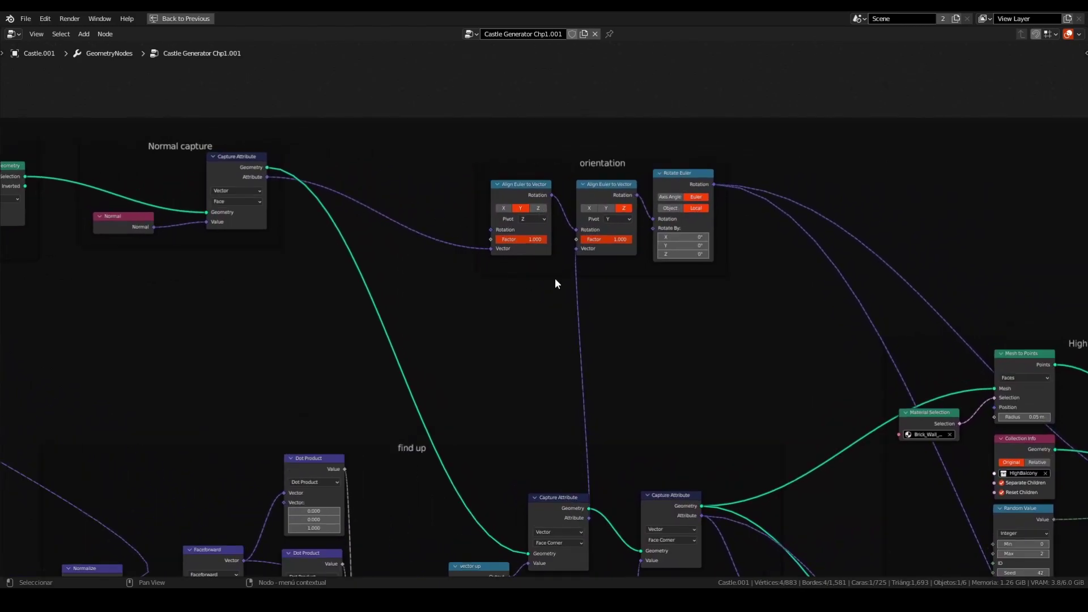
pyautogui.moveTo(778, 342); pyautogui.dragTo(465, 222, button='middle')
pyautogui.moveTo(839, 320); pyautogui.dragTo(813, 313, button='middle')
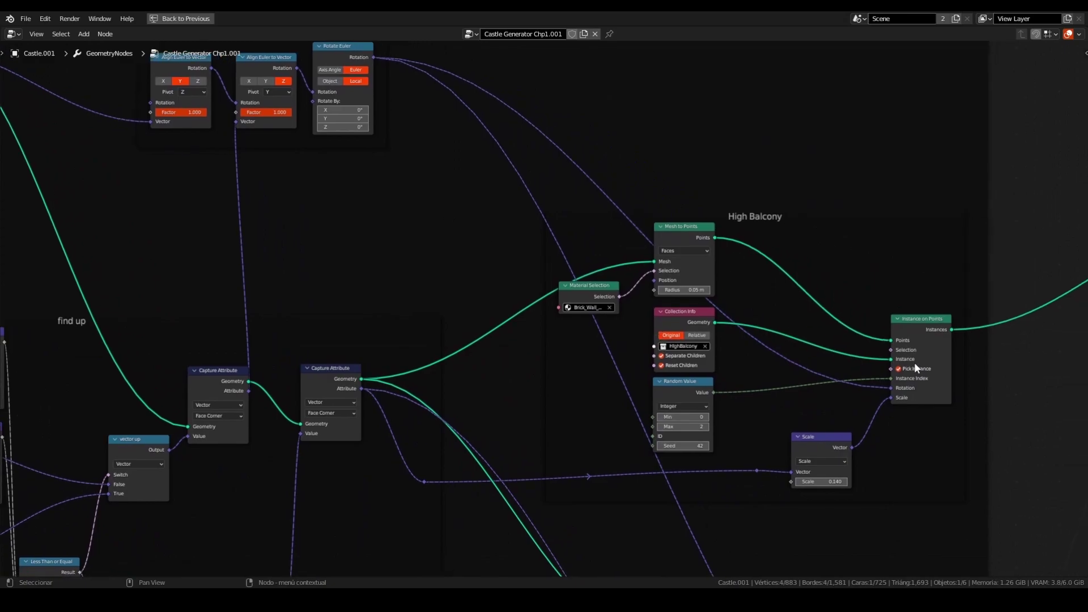
# Review the Capture Attribute nodes in the find up frame, and trace the network back to the corner index frame
pyautogui.moveTo(417, 216); pyautogui.dragTo(940, 253, button='middle')
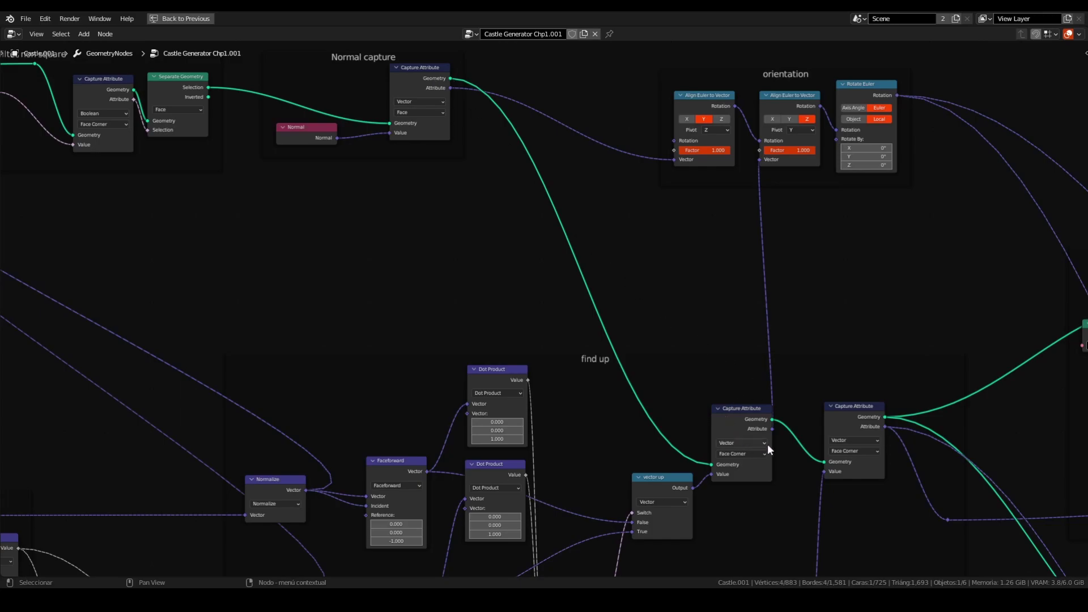
pyautogui.moveTo(767, 442); pyautogui.dragTo(559, 382, button='middle')
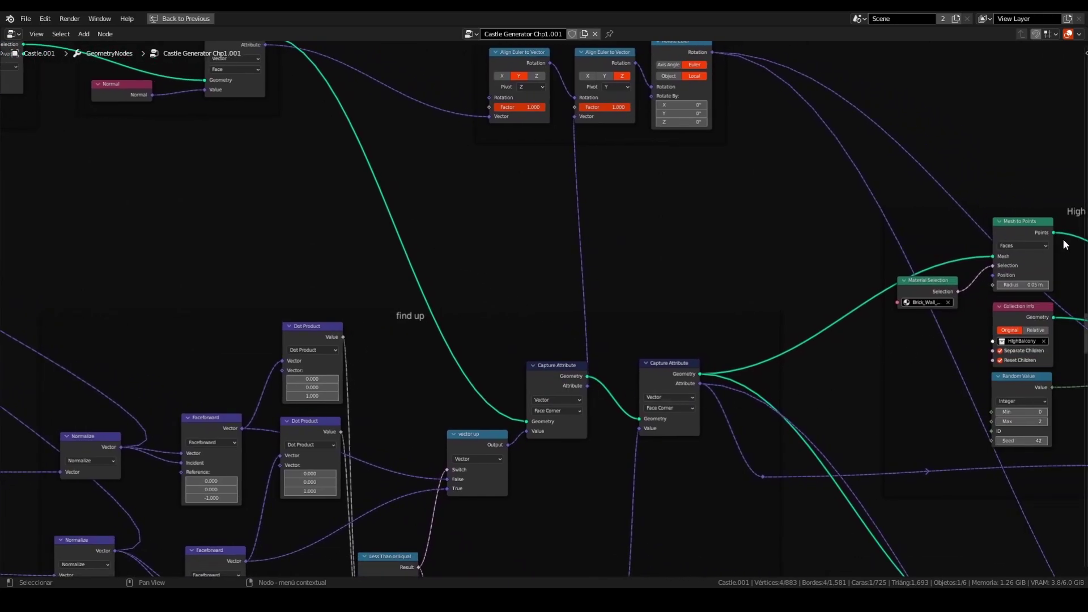
pyautogui.moveTo(80, 435); pyautogui.dragTo(567, 273, button='middle')
pyautogui.moveTo(396, 319); pyautogui.dragTo(870, 277, button='middle')
pyautogui.moveTo(392, 296); pyautogui.dragTo(780, 289, button='middle')
pyautogui.moveTo(555, 279); pyautogui.dragTo(618, 265, button='middle')
pyautogui.scroll(1, 571, 269)
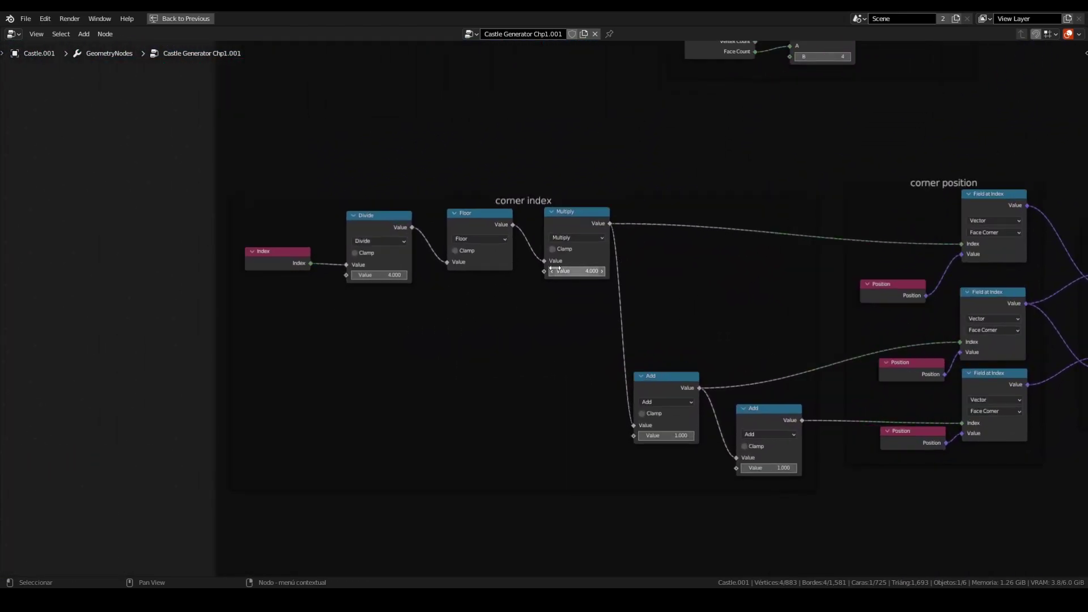
# Examine the corner index math nodes and follow their links through corner position to the both face sides frame
pyautogui.scroll(1, 432, 270)
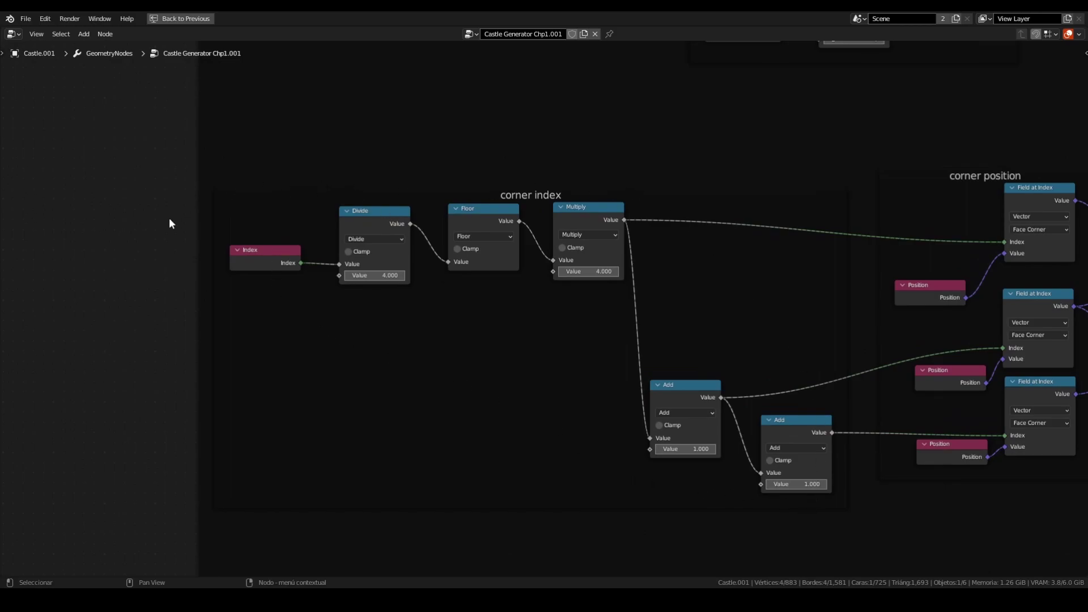
pyautogui.moveTo(858, 194); pyautogui.dragTo(756, 172, button='middle')
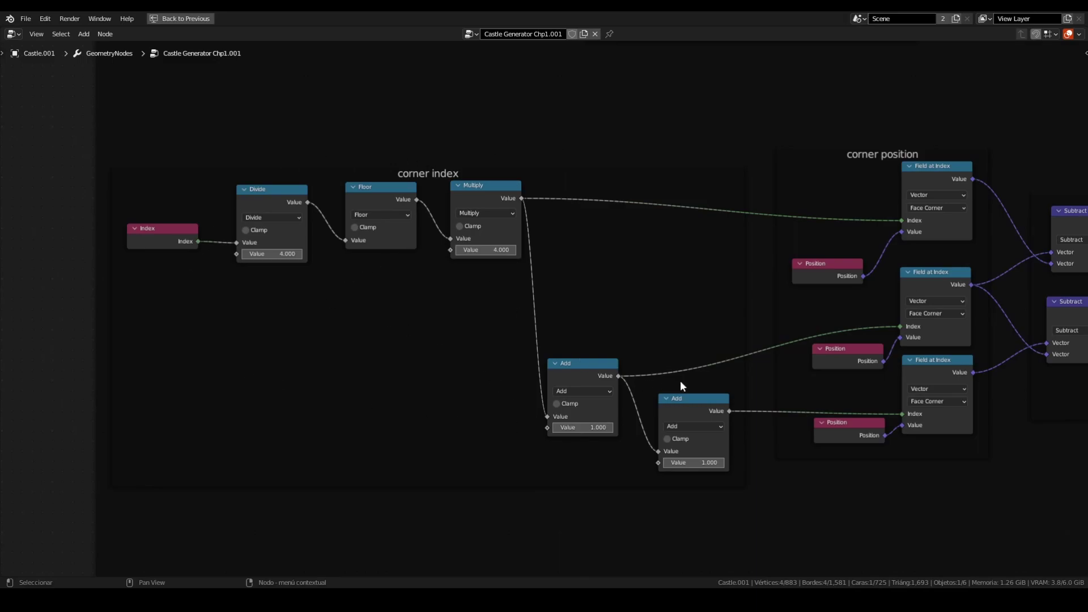
pyautogui.moveTo(943, 485); pyautogui.dragTo(494, 472, button='middle')
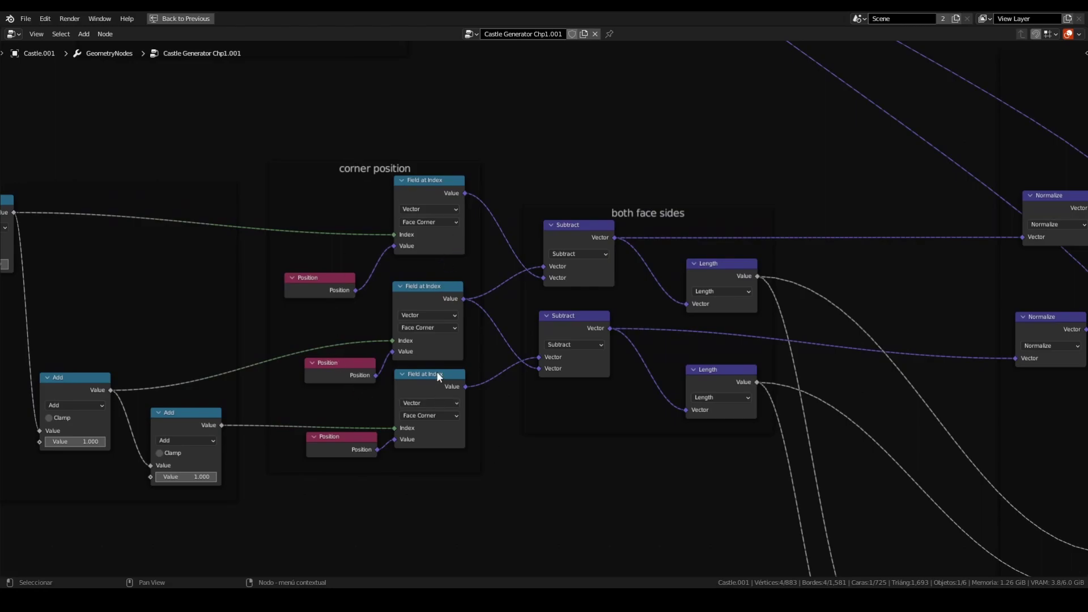
# Follow the both face sides vectors through the Normalize, Faceforward and Dot Product nodes to the vector up switch in the find up frame
pyautogui.moveTo(730, 231); pyautogui.dragTo(480, 234, button='middle')
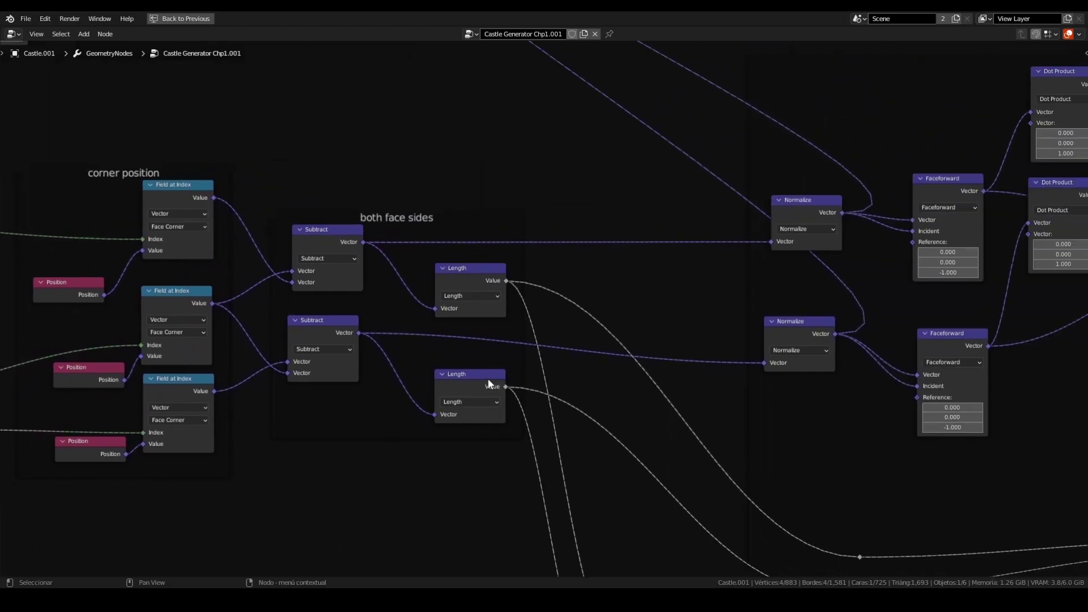
pyautogui.moveTo(688, 320); pyautogui.dragTo(184, 332, button='middle')
pyautogui.scroll(-2, 221, 327)
pyautogui.moveTo(439, 299); pyautogui.dragTo(376, 289, button='middle')
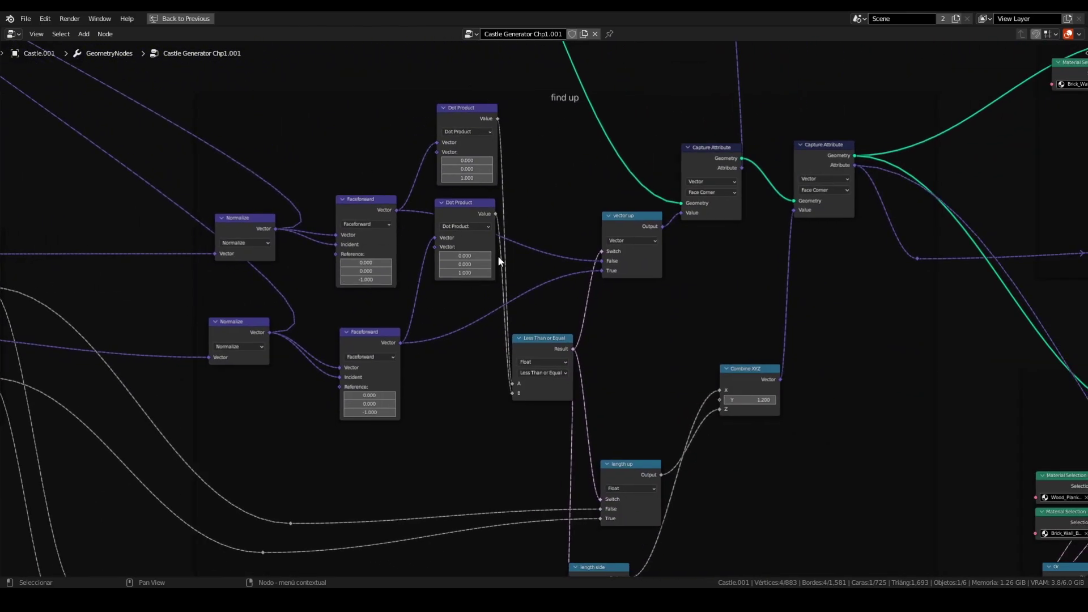
pyautogui.moveTo(514, 258); pyautogui.dragTo(501, 285, button='middle')
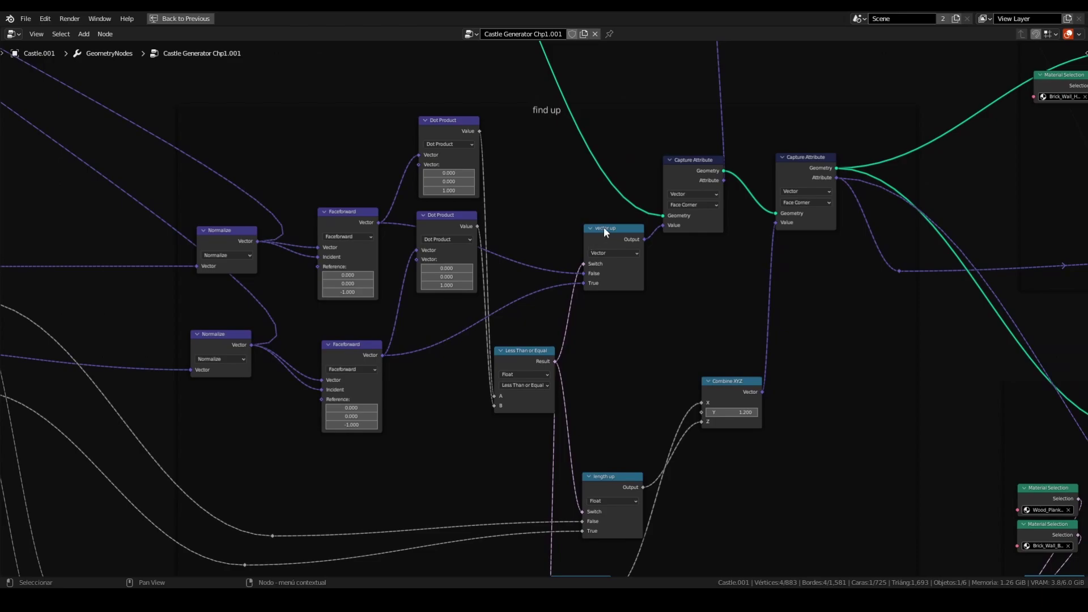
pyautogui.moveTo(390, 388); pyautogui.dragTo(508, 238, button='middle')
pyautogui.scroll(1, 730, 284)
pyautogui.moveTo(661, 312); pyautogui.dragTo(710, 333, button='middle')
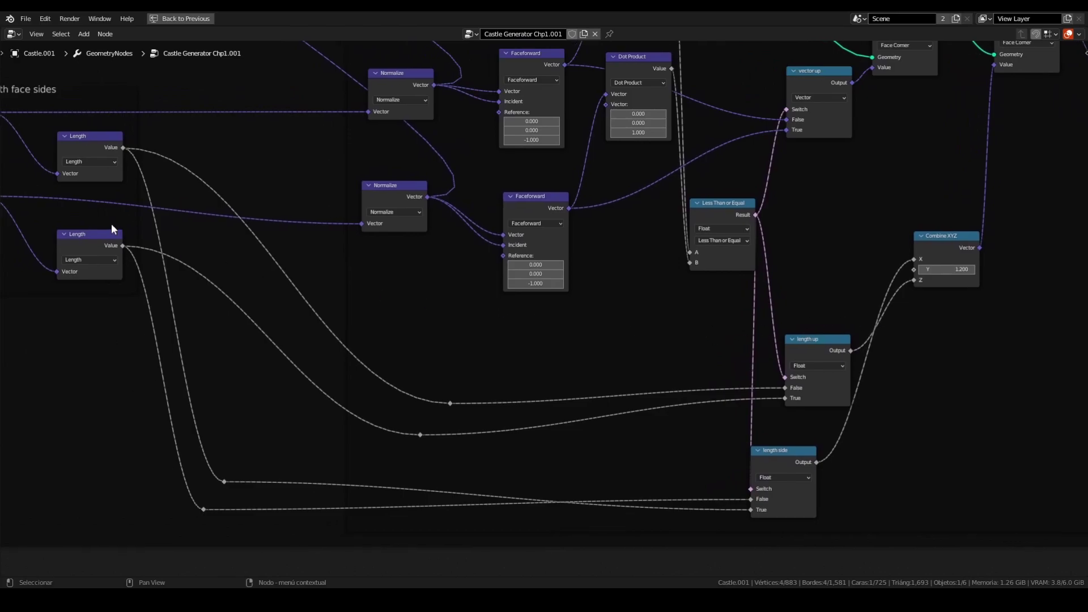
# Trace the two Length outputs of the both face sides frame to the length up and length side switches
pyautogui.moveTo(112, 226); pyautogui.dragTo(378, 224, button='middle')
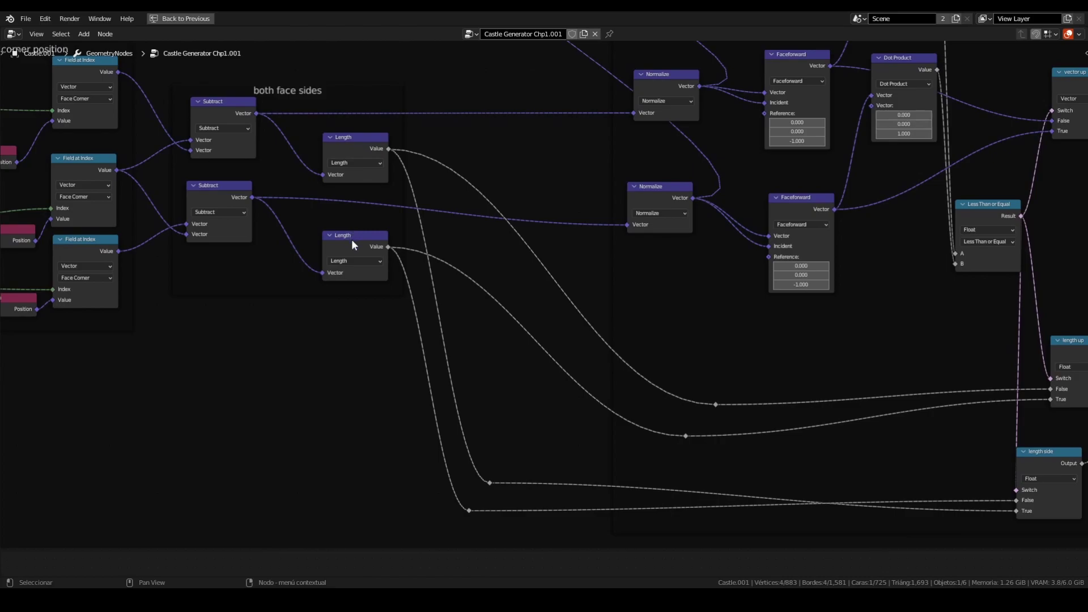
pyautogui.moveTo(636, 349); pyautogui.dragTo(438, 335, button='middle')
pyautogui.moveTo(537, 362); pyautogui.dragTo(293, 356, button='middle')
pyautogui.scroll(2, 596, 366)
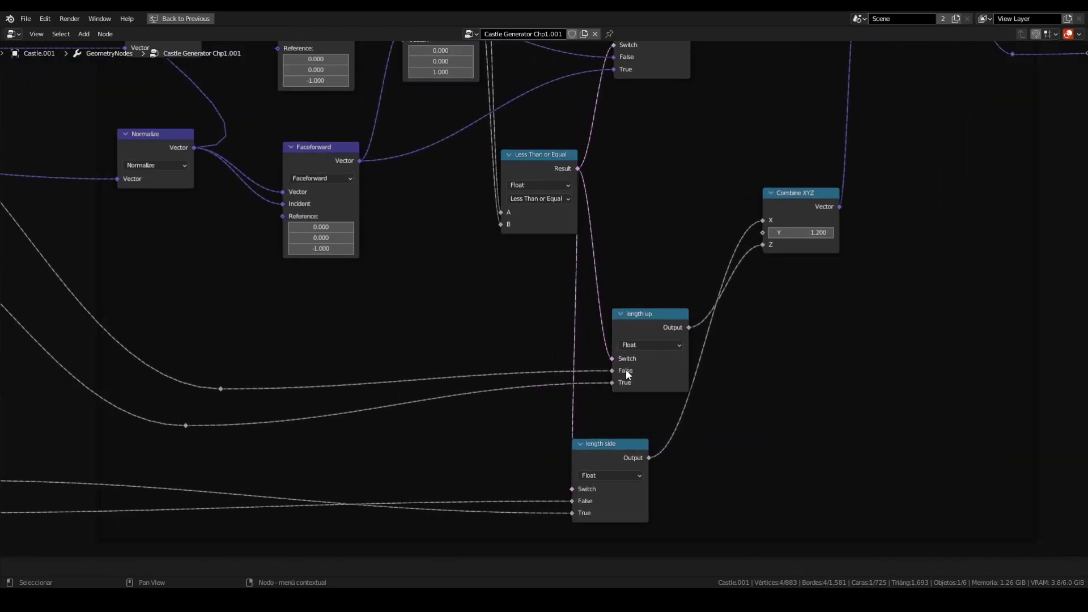
pyautogui.moveTo(626, 371); pyautogui.dragTo(603, 344, button='middle')
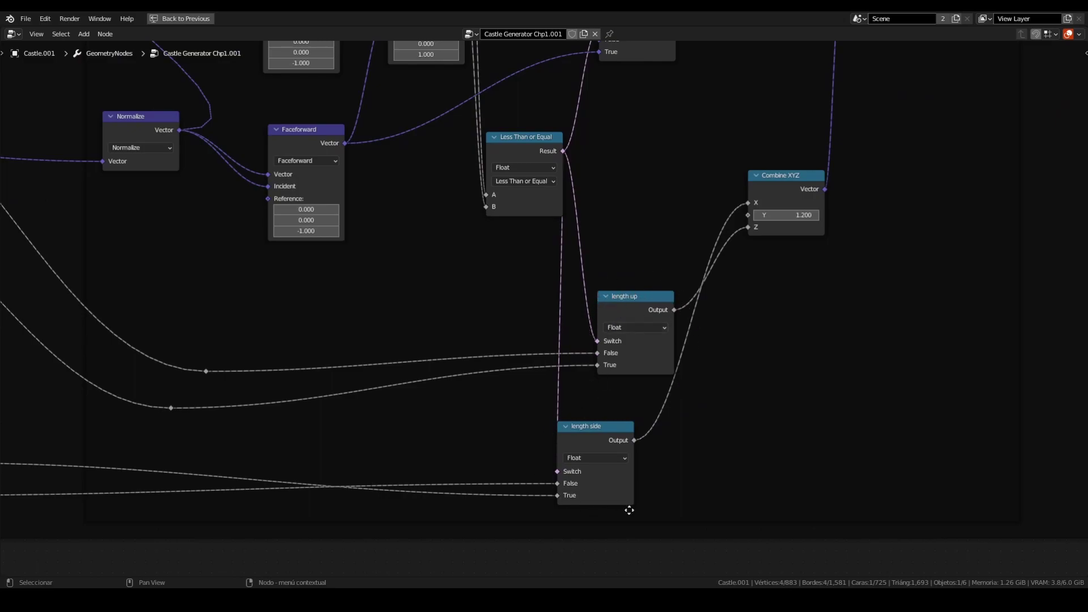
# Follow the Combine XYZ output through Capture Attribute to the High Balcony Instance on Points node, and review the whole balcony network
pyautogui.moveTo(753, 319); pyautogui.dragTo(530, 444, button='middle')
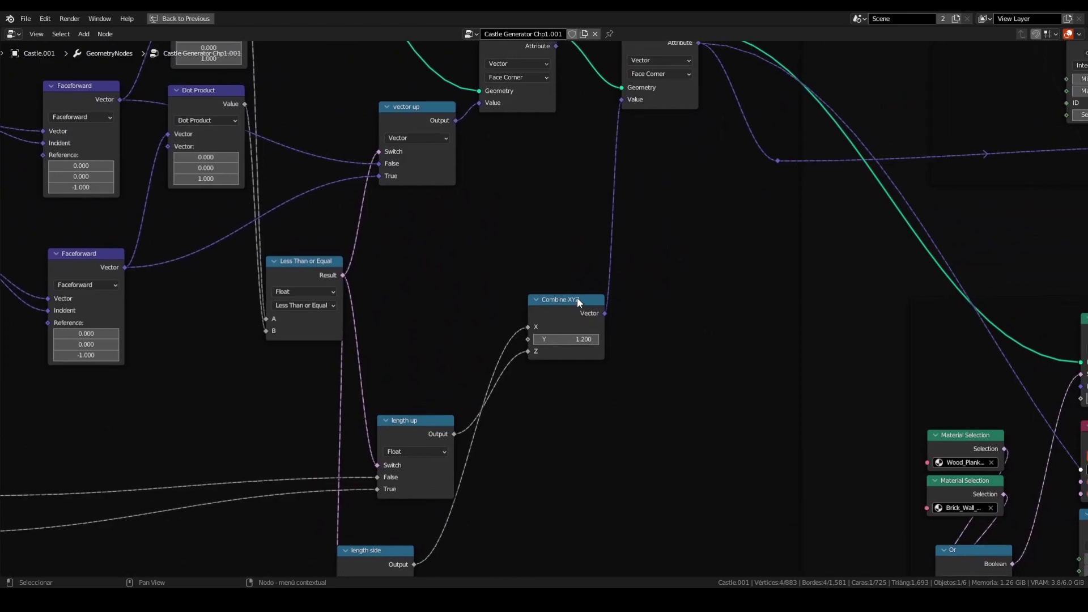
pyautogui.moveTo(582, 299); pyautogui.dragTo(510, 411, button='middle')
pyautogui.moveTo(600, 226); pyautogui.dragTo(292, 410, button='middle')
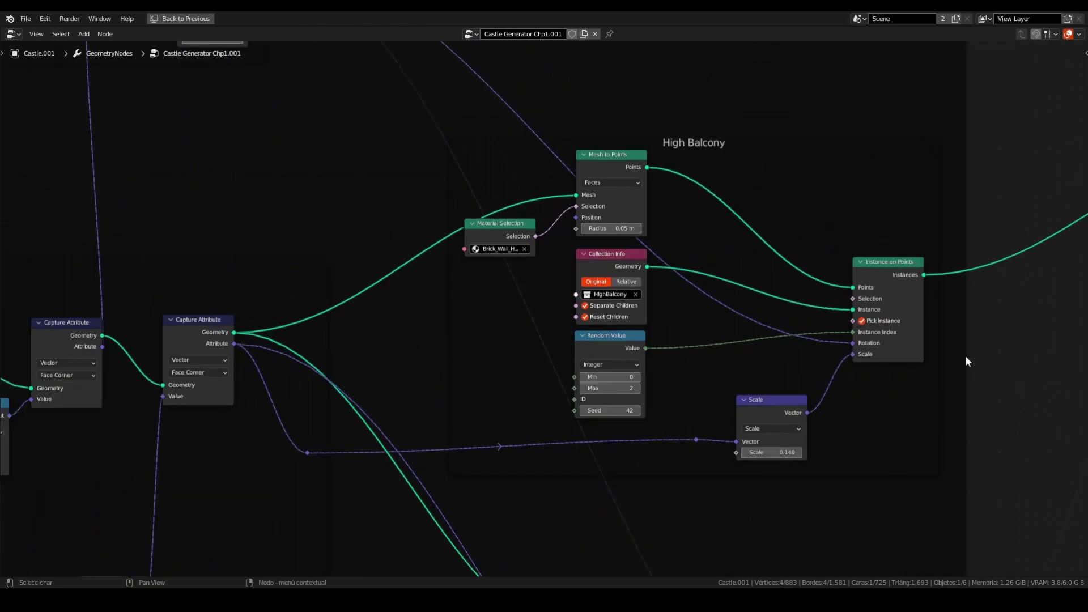
pyautogui.click(898, 264)
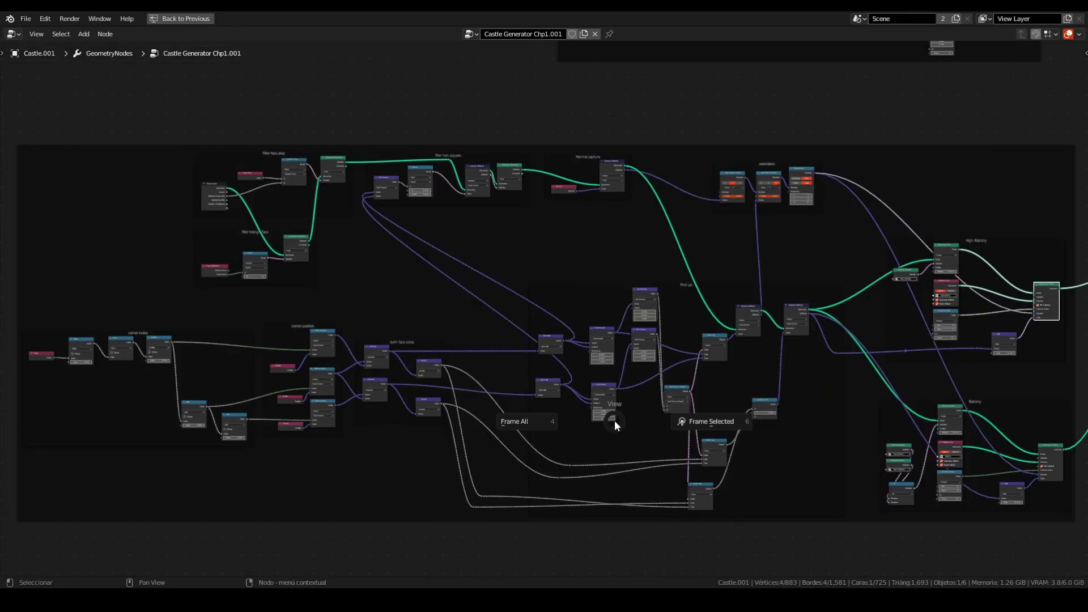
pyautogui.press('Escape')
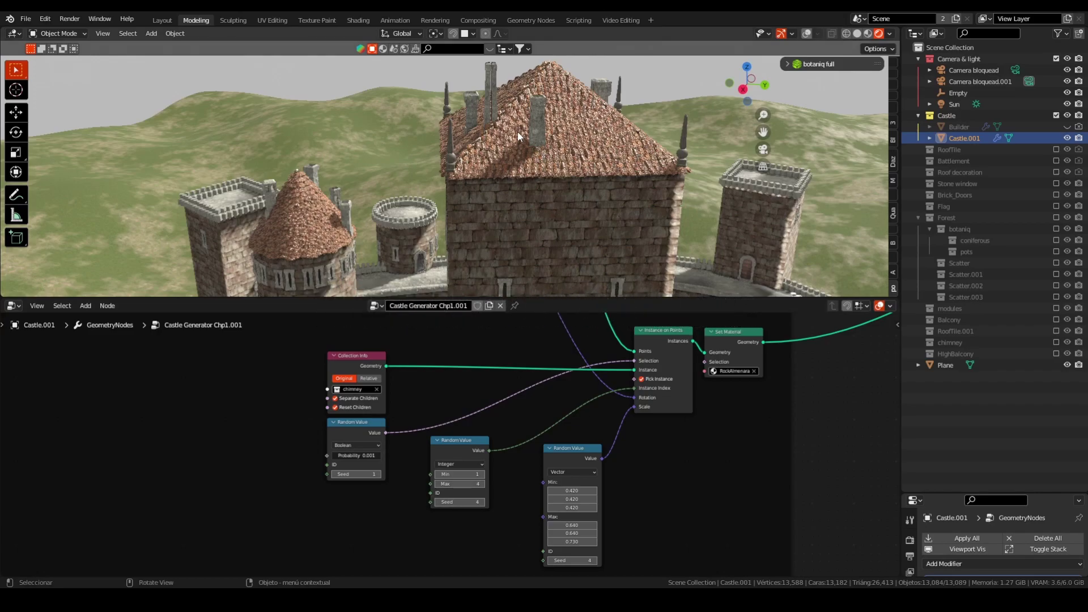
# Look over the node network surrounding the chimney Collection Info and Instance on Points nodes
pyautogui.scroll(-6, 491, 426)
pyautogui.moveTo(390, 355); pyautogui.dragTo(587, 436, button='middle')
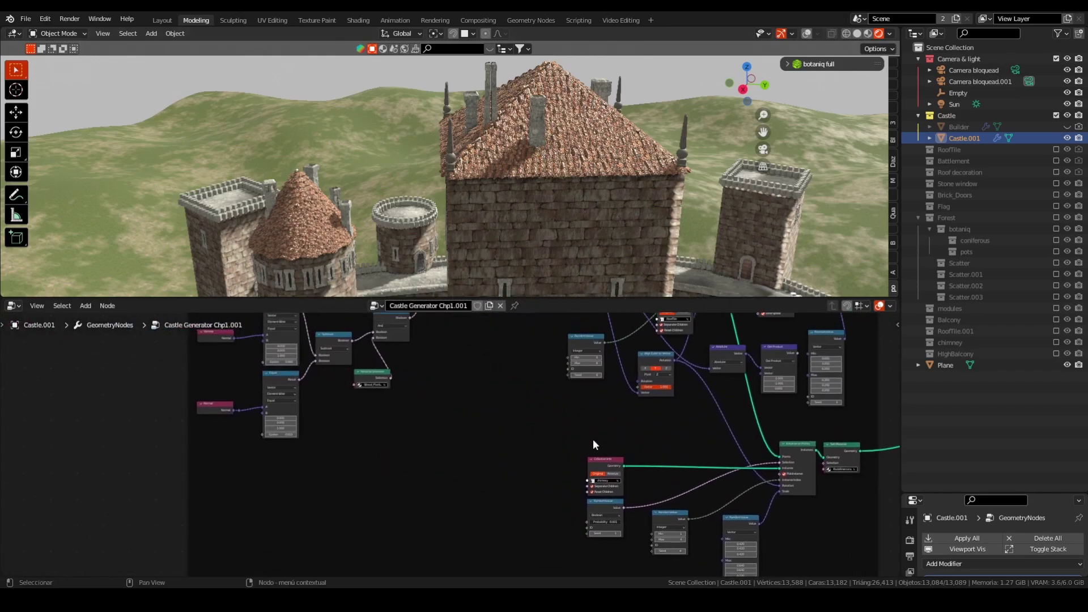
pyautogui.scroll(-3, 567, 391)
pyautogui.moveTo(566, 389); pyautogui.dragTo(530, 451, button='middle')
pyautogui.scroll(1, 533, 381)
pyautogui.scroll(1, 533, 382)
pyautogui.moveTo(533, 382); pyautogui.dragTo(521, 396, button='middle')
pyautogui.moveTo(737, 513); pyautogui.dragTo(644, 388, button='middle')
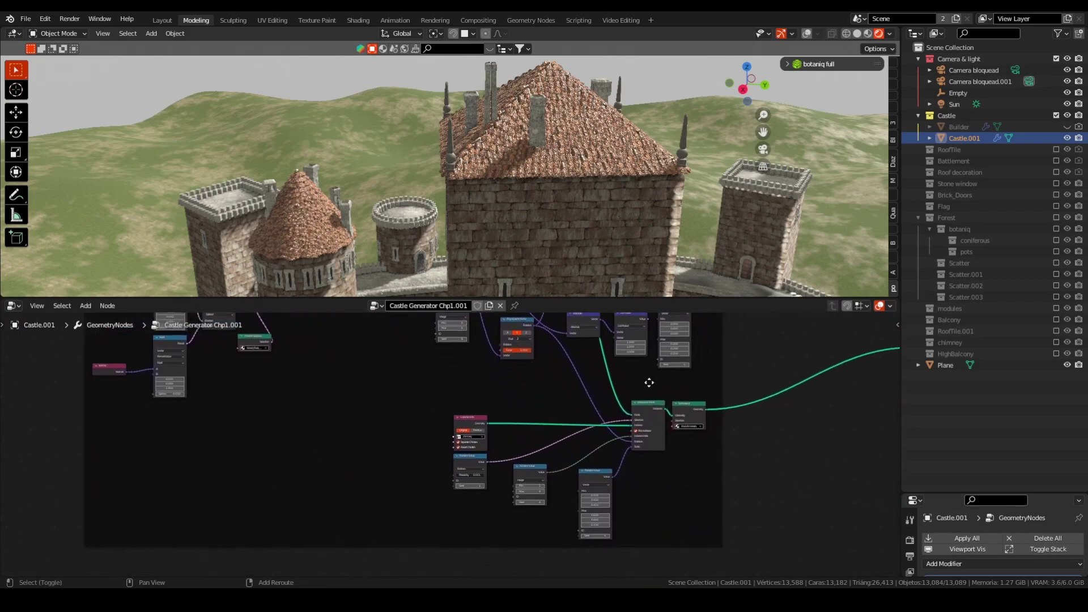
# Examine the Boolean Random Value node that drives the Selection input of the chimney Instance on Points node
pyautogui.scroll(2, 633, 459)
pyautogui.scroll(2, 632, 456)
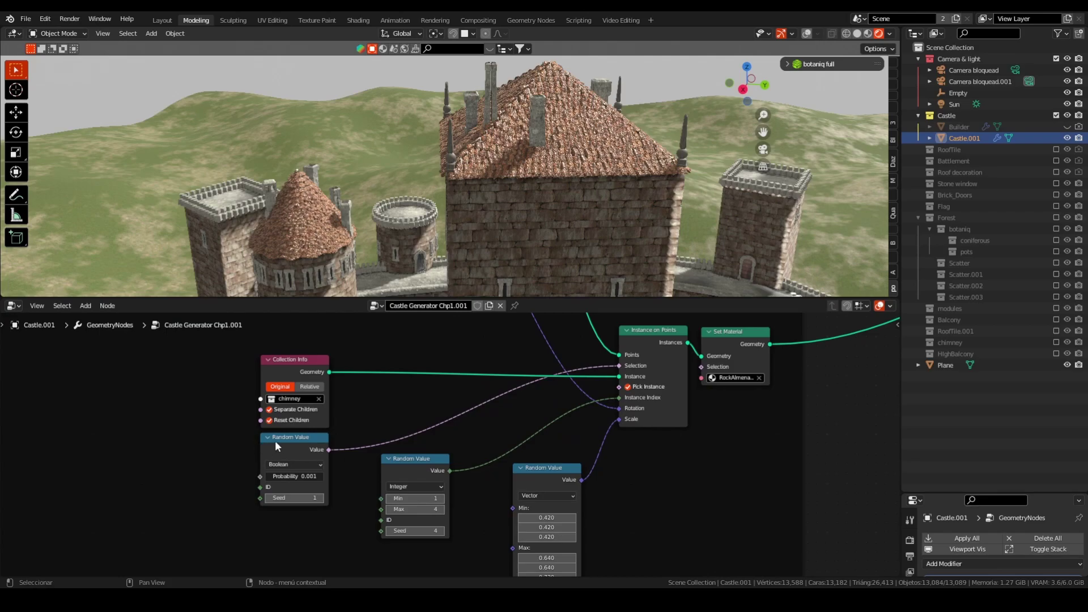
pyautogui.moveTo(275, 442); pyautogui.dragTo(275, 447)
pyautogui.scroll(2, 287, 467)
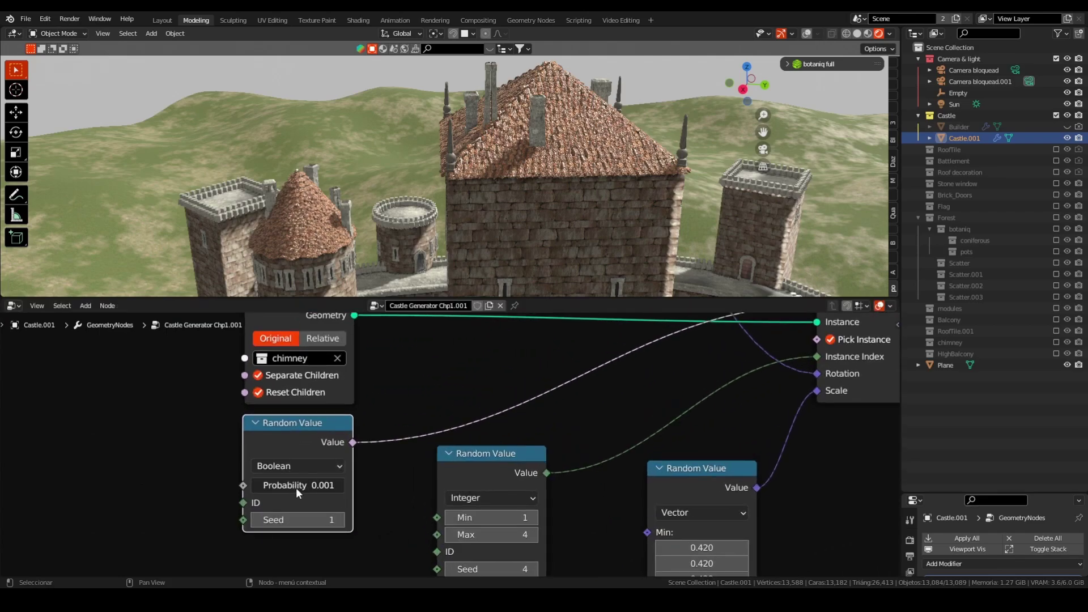
pyautogui.moveTo(296, 488)
pyautogui.scroll(-5, 311, 490)
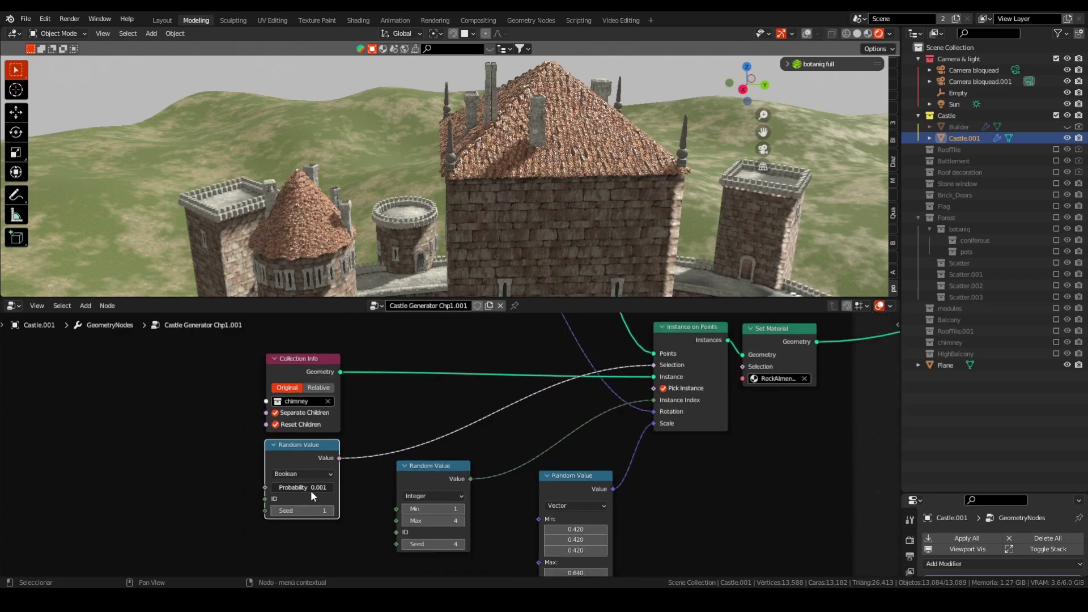
pyautogui.moveTo(470, 464); pyautogui.dragTo(416, 492, button='middle')
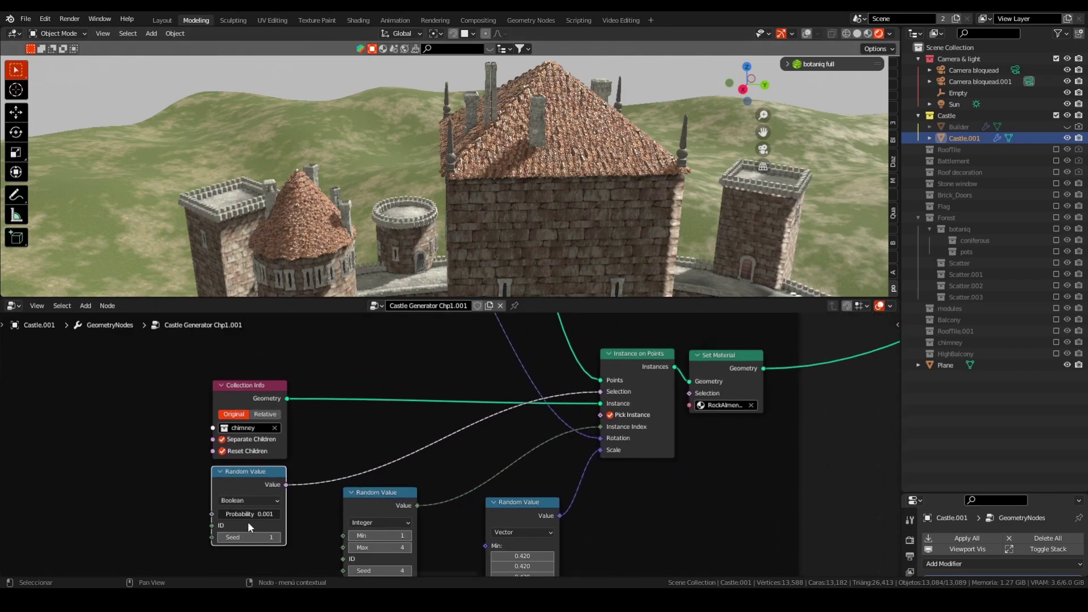
# Try a higher probability on the chimneys' Boolean Random Value node, inspect the roof, and restore the probability to 0.001
pyautogui.keyDown('shift'); pyautogui.moveTo(249, 514); pyautogui.dragTo(268, 514); pyautogui.keyUp('shift')
pyautogui.moveTo(477, 197); pyautogui.dragTo(396, 181, button='middle')
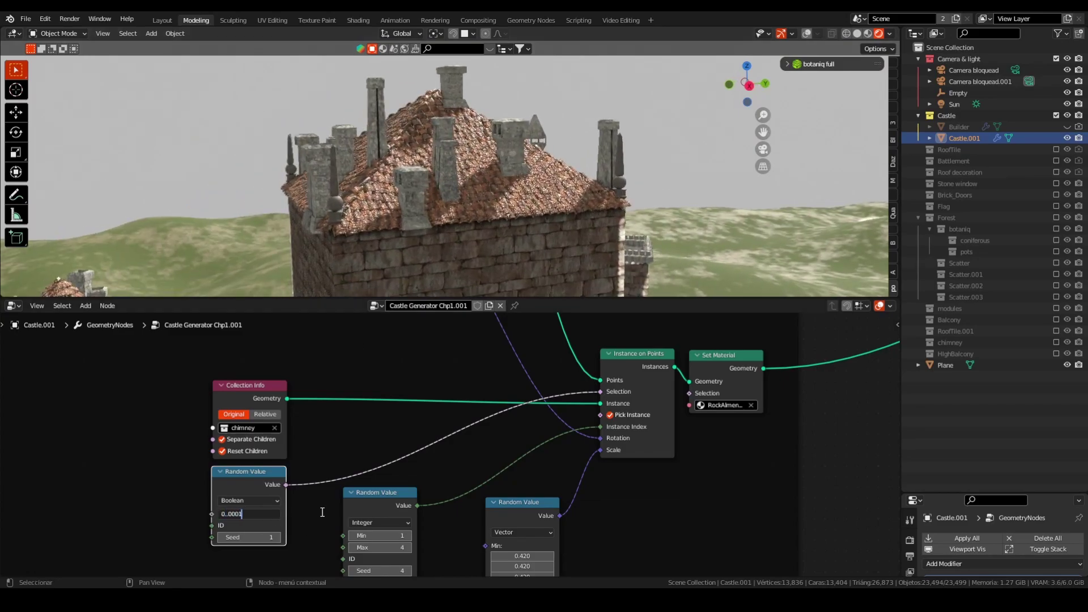
pyautogui.press('Return')
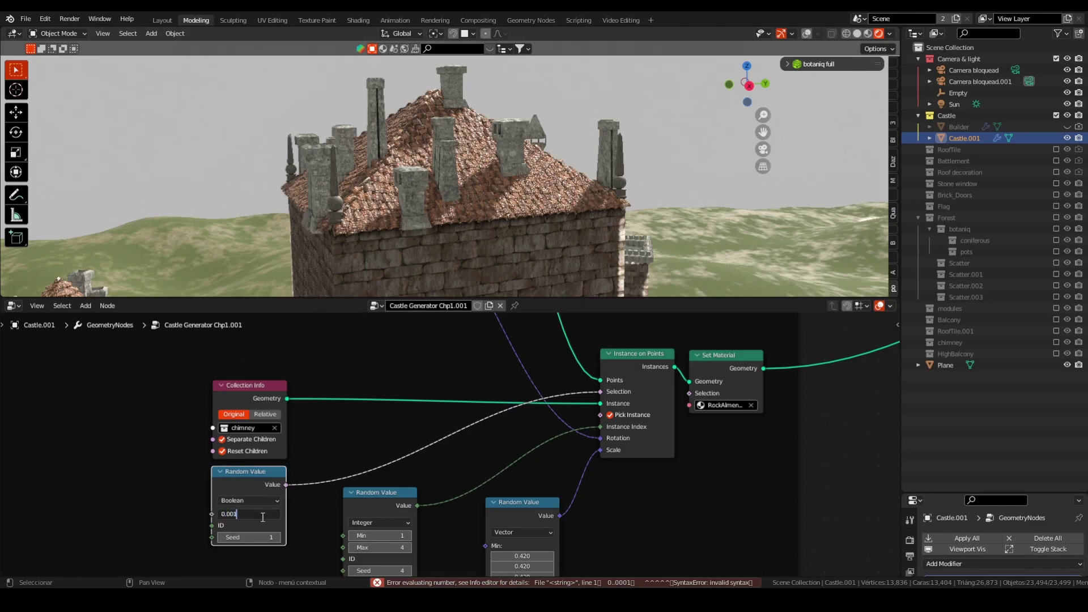
pyautogui.press('Return')
# Set the seed of the chimneys' Boolean Random Value node to 7 and inspect the chimney distribution across the castle
pyautogui.moveTo(454, 140); pyautogui.dragTo(415, 190, button='middle')
pyautogui.click(277, 538)
pyautogui.click(277, 537)
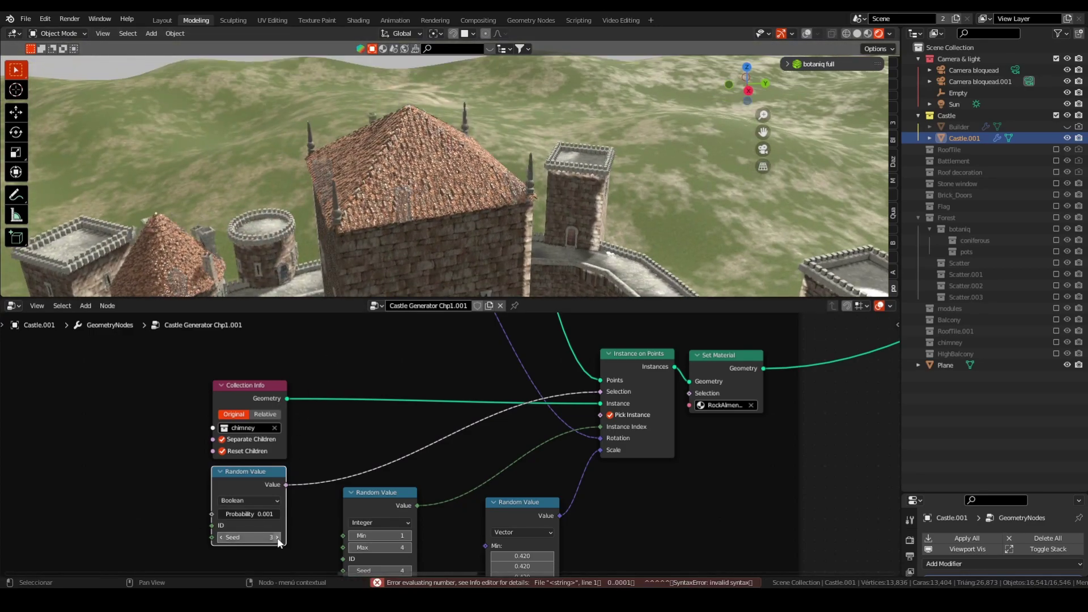
pyautogui.click(277, 537)
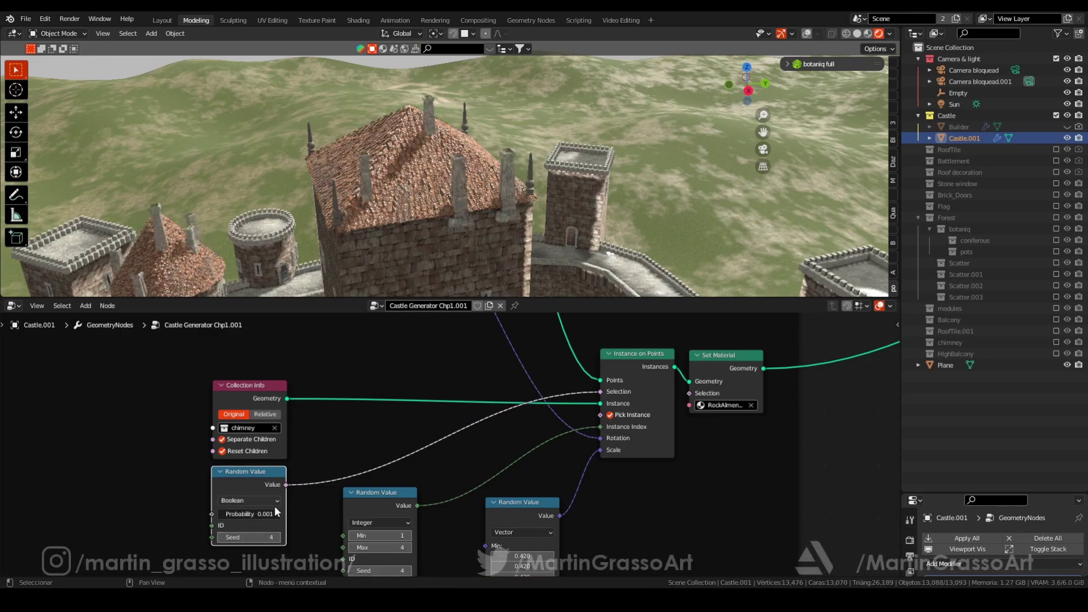
pyautogui.click(277, 537)
pyautogui.click(277, 537)
pyautogui.click(277, 538)
pyautogui.moveTo(386, 229); pyautogui.dragTo(494, 161, button='middle')
pyautogui.scroll(-7, 407, 184)
pyautogui.scroll(8, 360, 192)
pyautogui.scroll(-7, 361, 192)
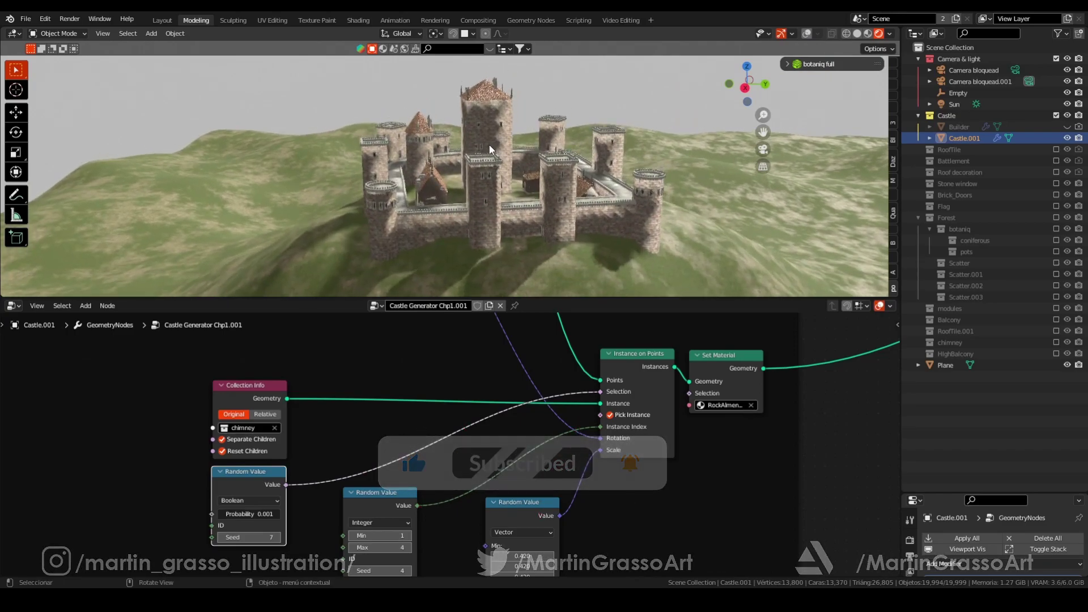